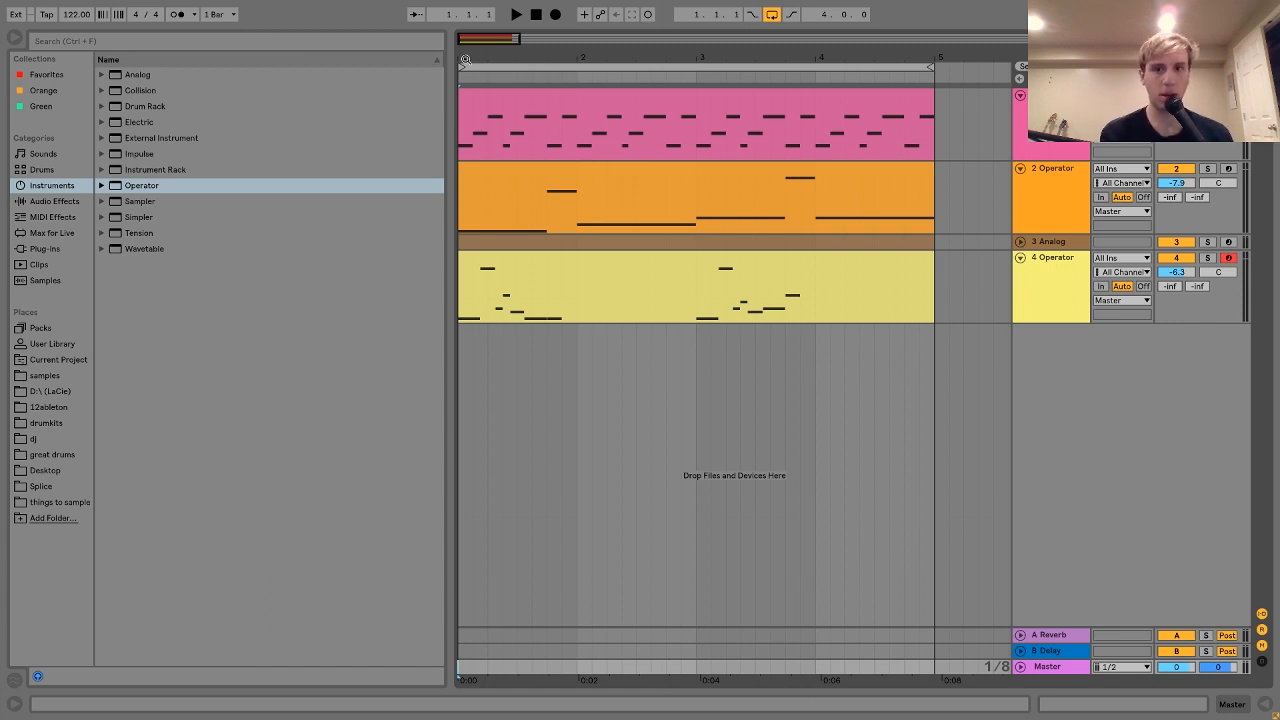
Solo the first Operator track, play its clip briefly and show the track's device chain
left_click(590, 100)
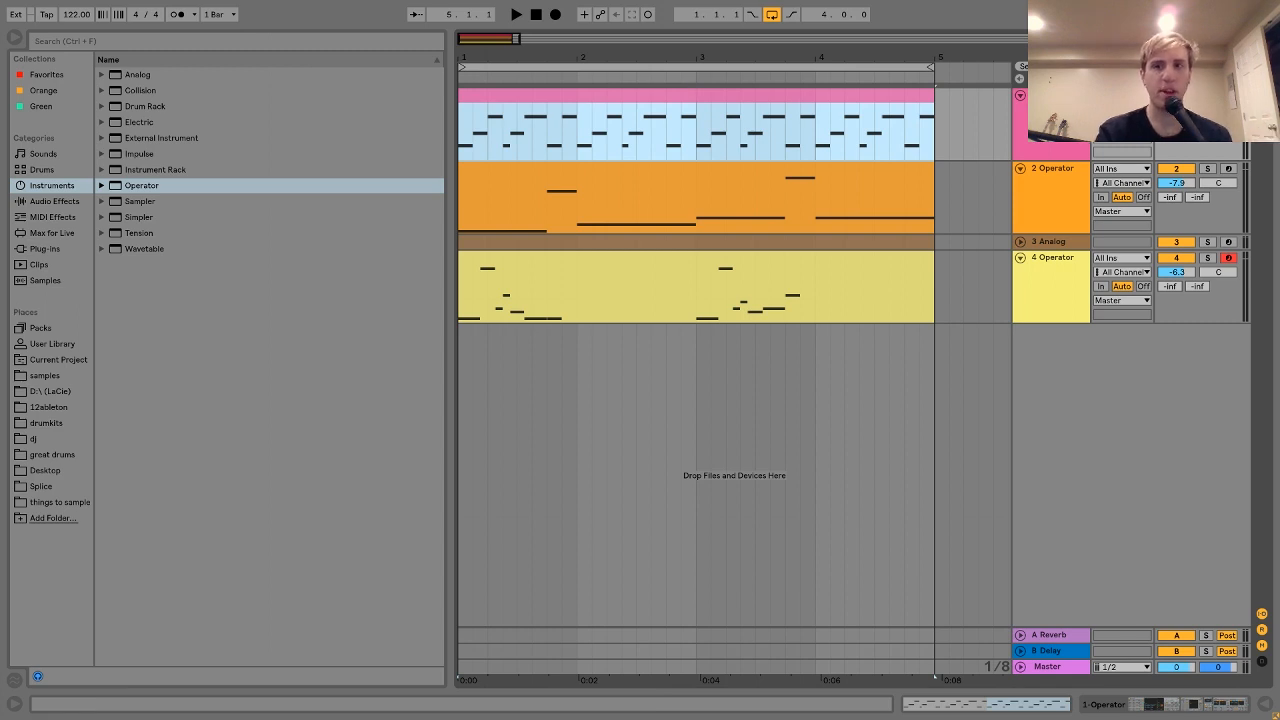
left_click(1207, 95)
key("space")
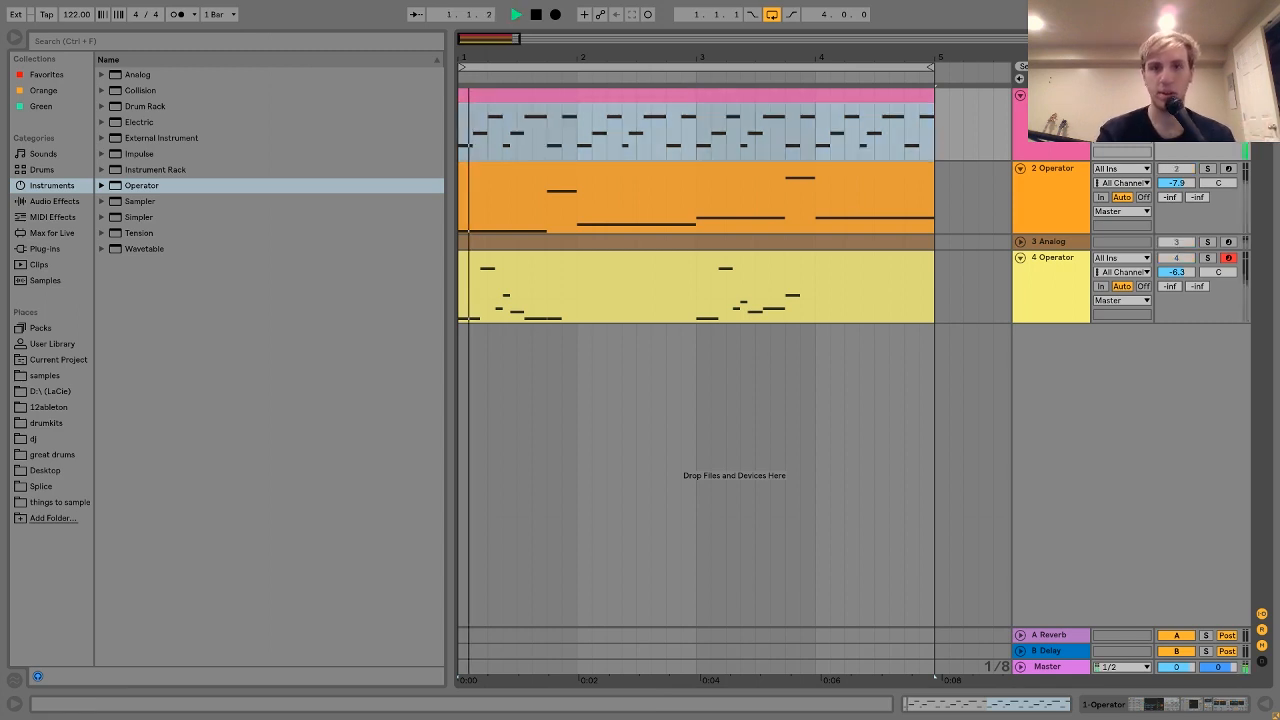
double_click(1052, 96)
key("space")
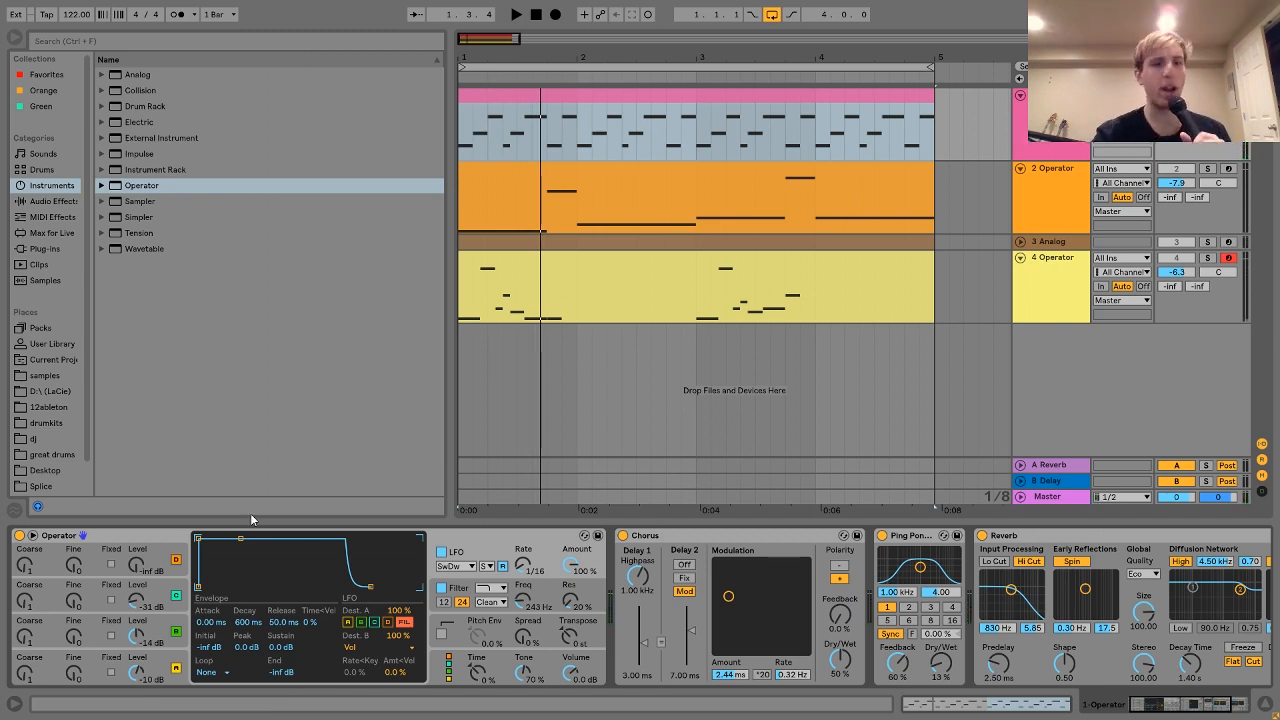
Play the soloed track and examine oscillators A, B and C in its Operator
left_click(137, 533)
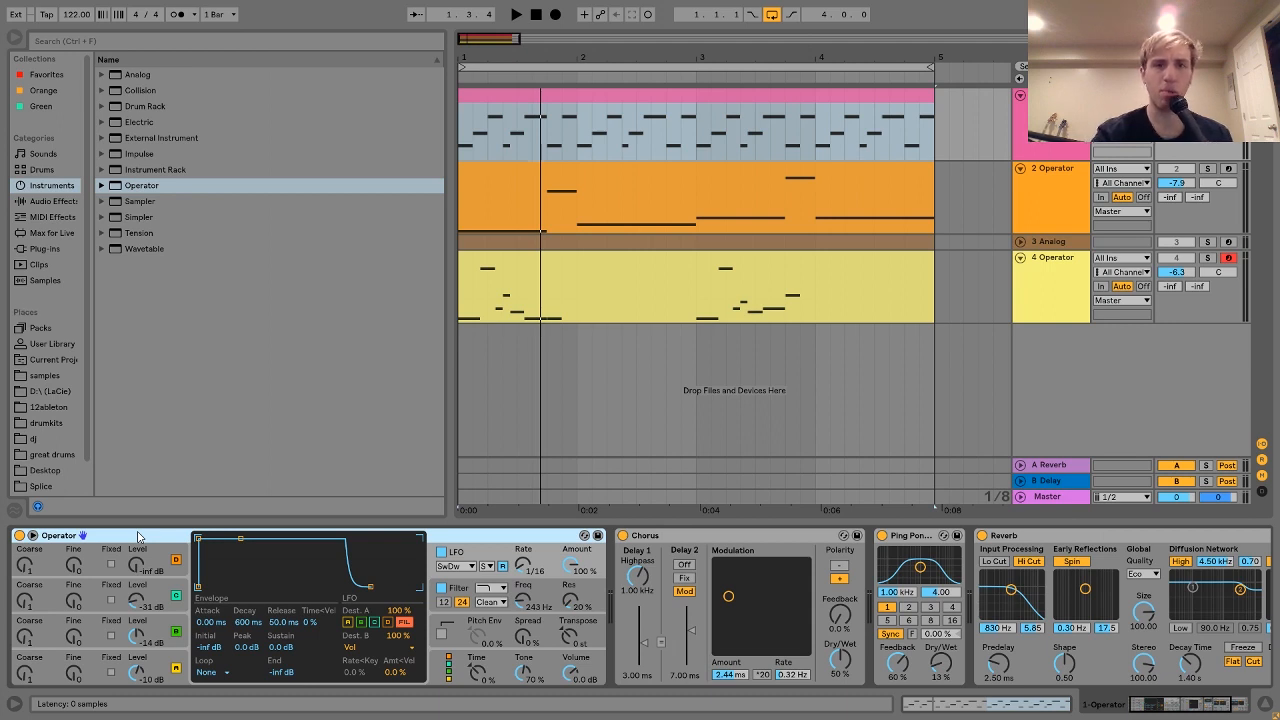
key("space")
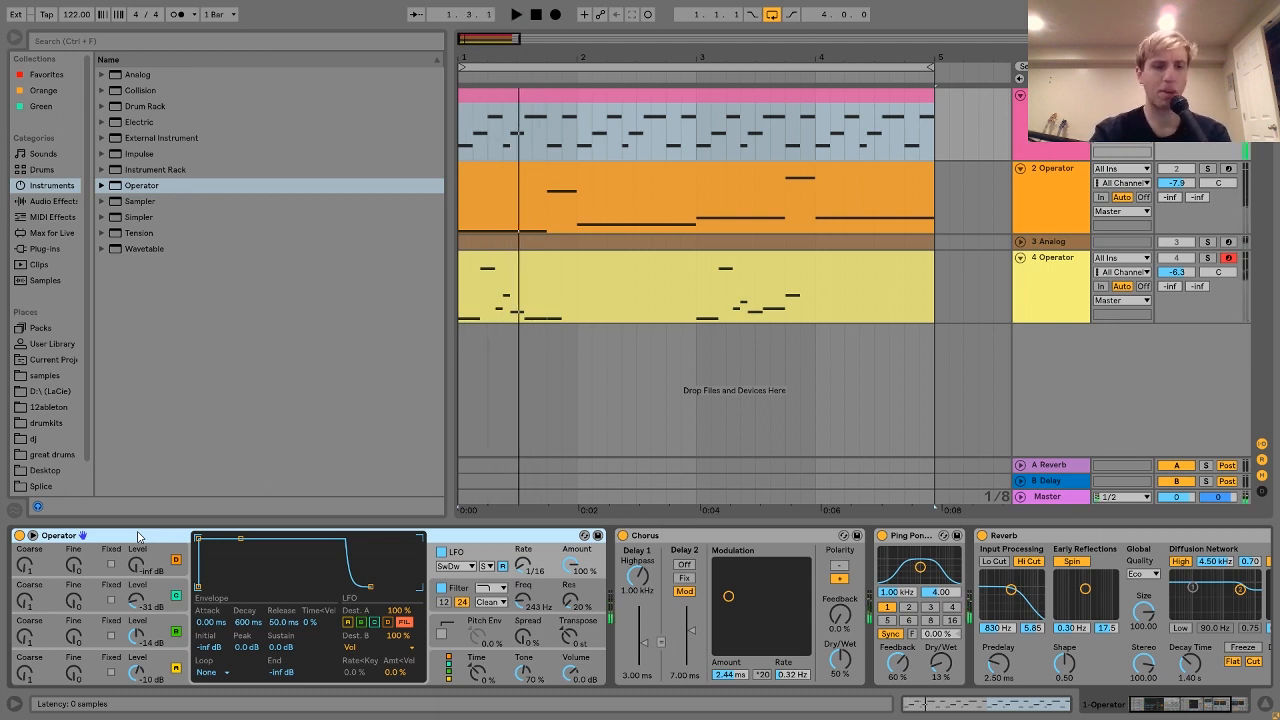
left_click(176, 665)
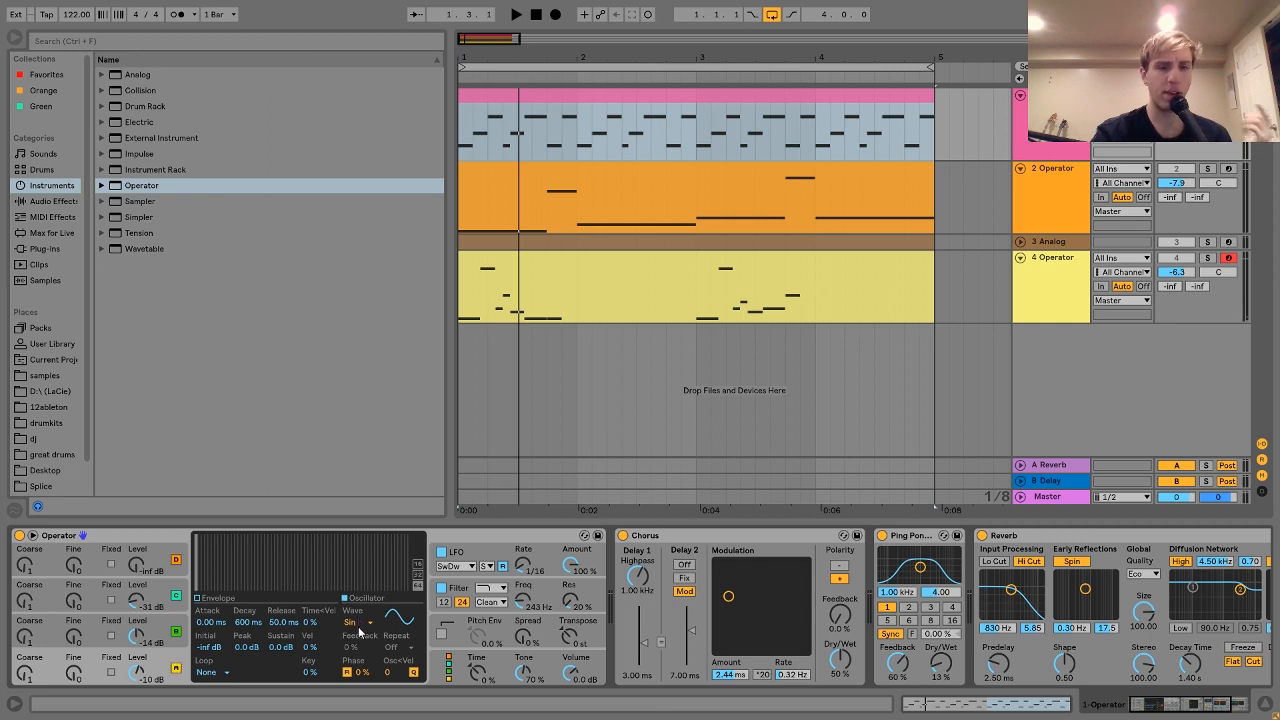
left_click(177, 628)
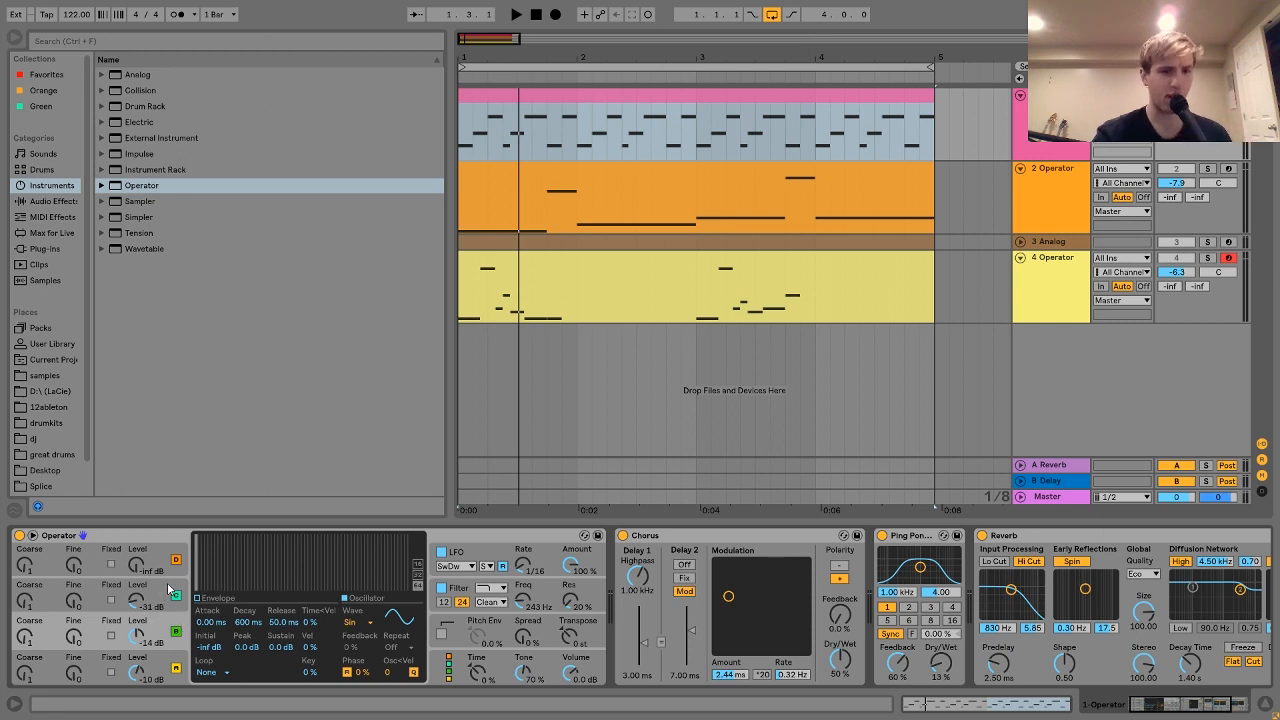
left_click(169, 587)
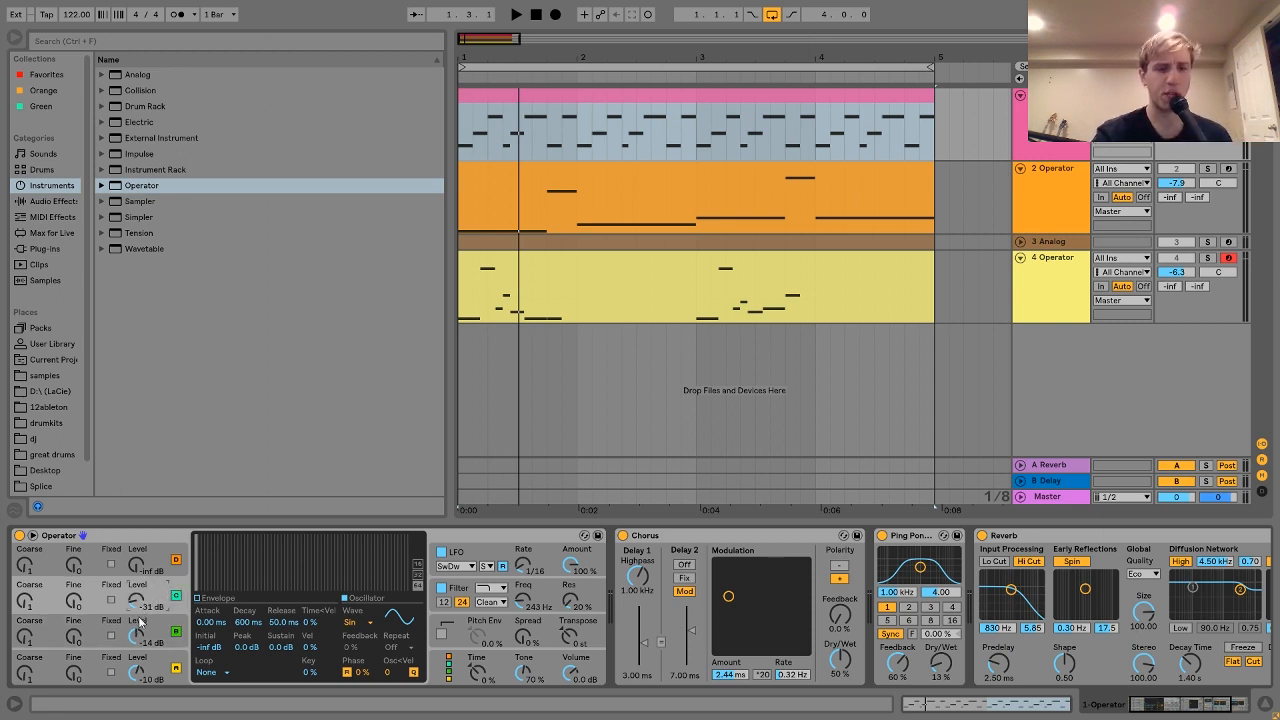
key("space")
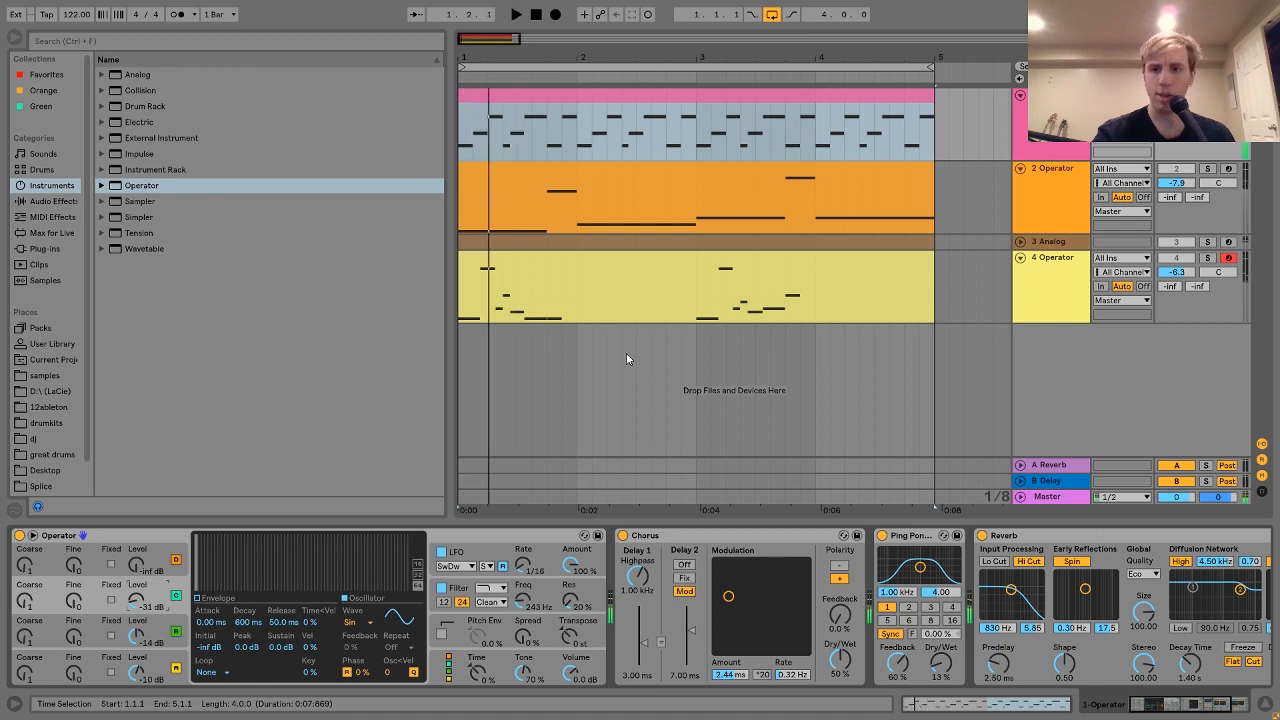
Bypass the Reverb, Ping Pong Delay, Chorus and Operator's filter on the first track and play the dry sound
scroll(816, 537, "down", 3)
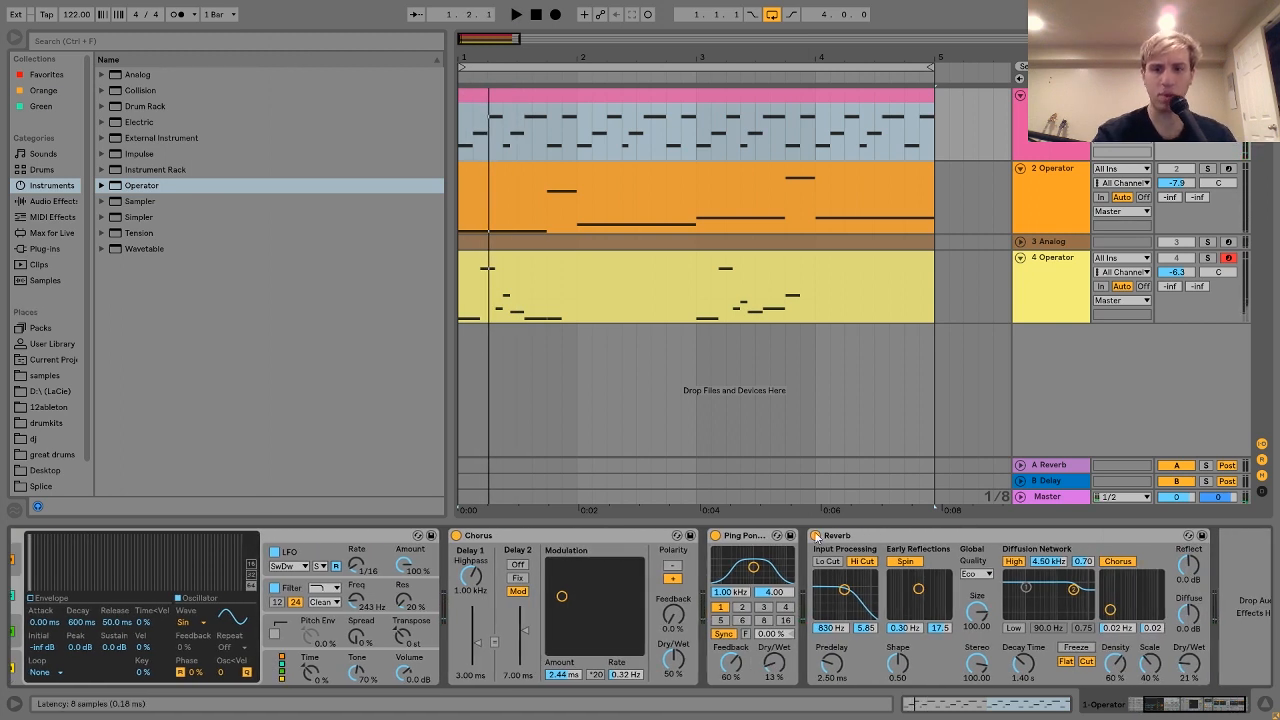
left_click(816, 536)
left_click(715, 536)
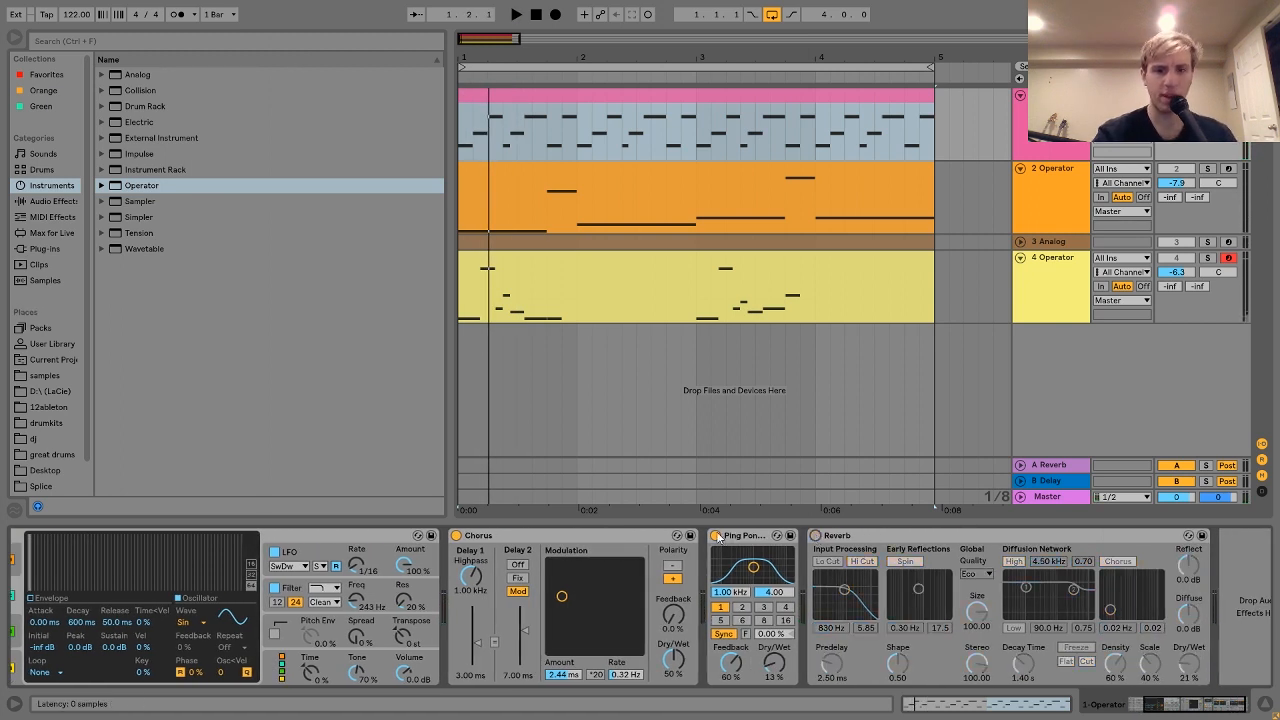
left_click(456, 536)
left_click(274, 588)
key("space")
scroll(477, 556, "up", 3)
key("space")
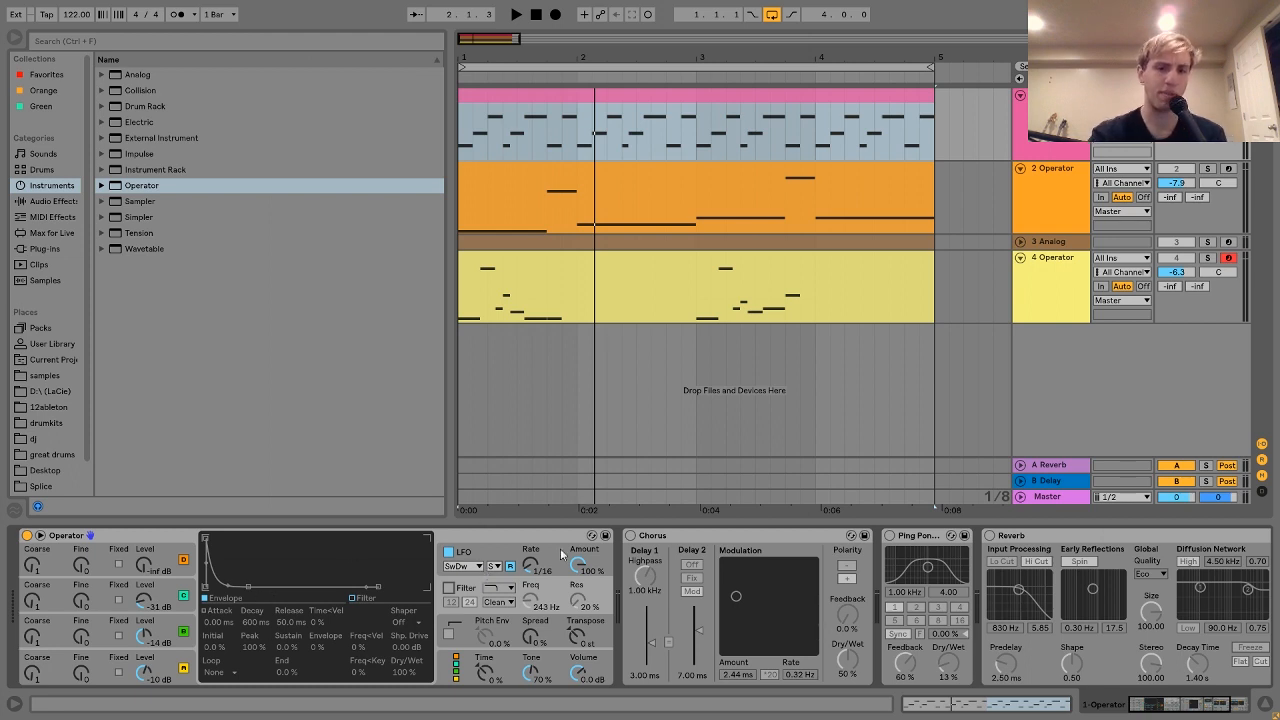
Display the first track's Operator LFO settings and play the unfiltered sound
left_click(484, 555)
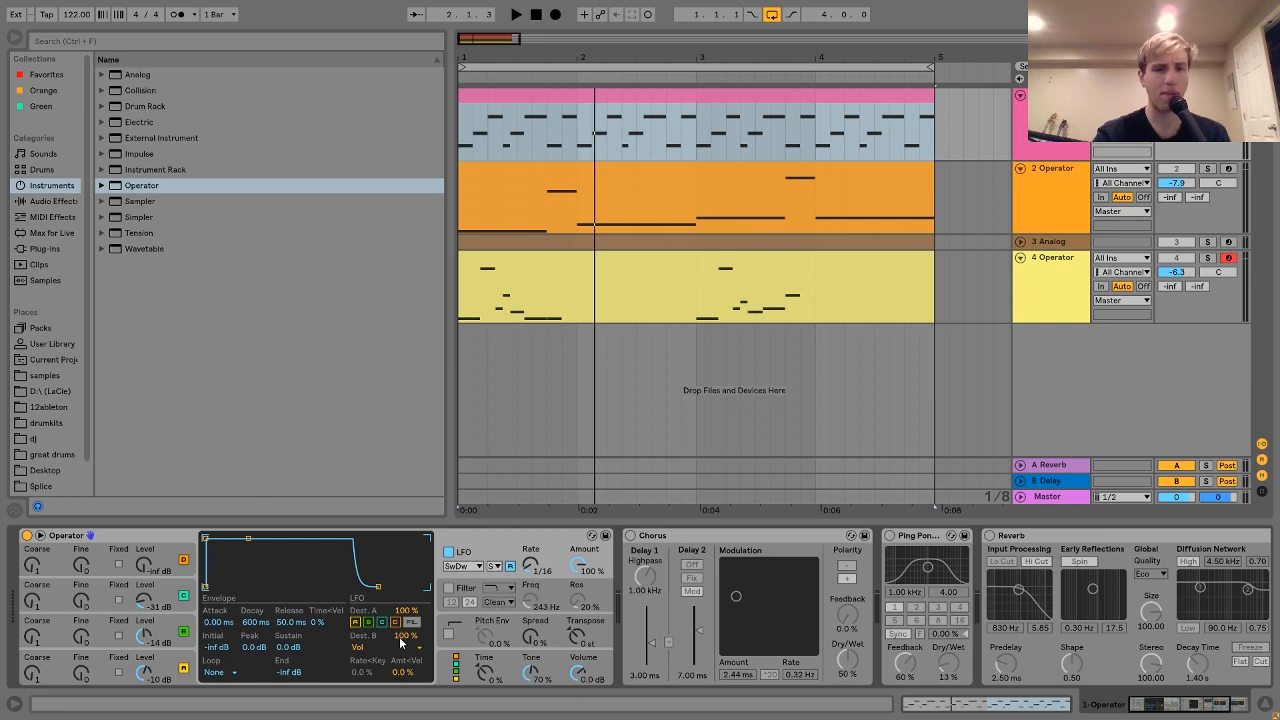
key("space")
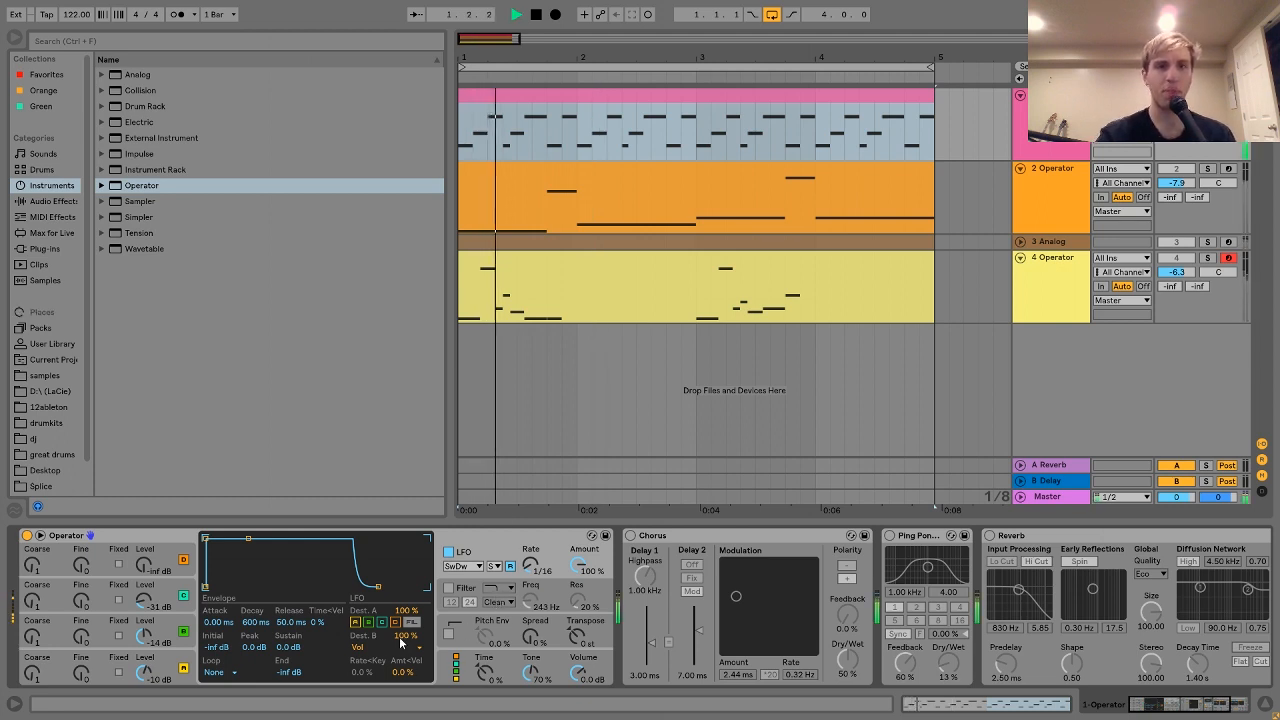
Open the first track's MIDI clip and audition its F3, G#3 and C4 notes in turn
double_click(603, 110)
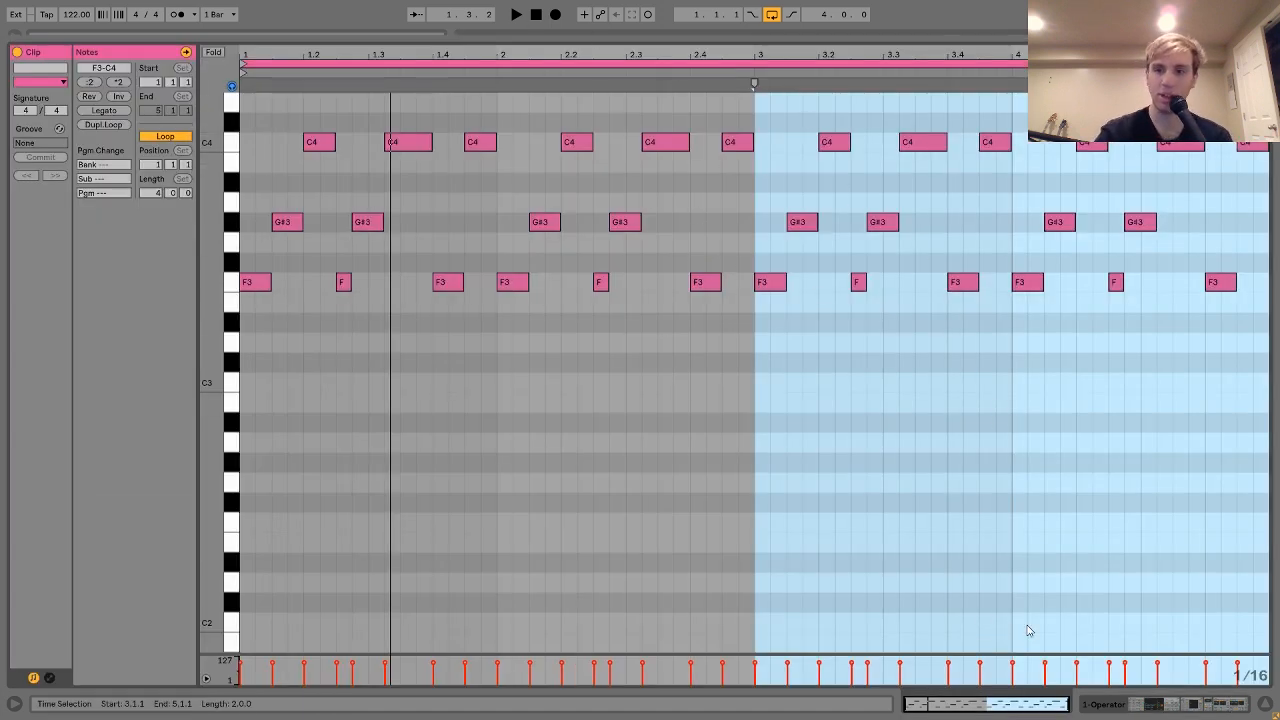
left_click(233, 285)
left_click(230, 223)
left_click(233, 146)
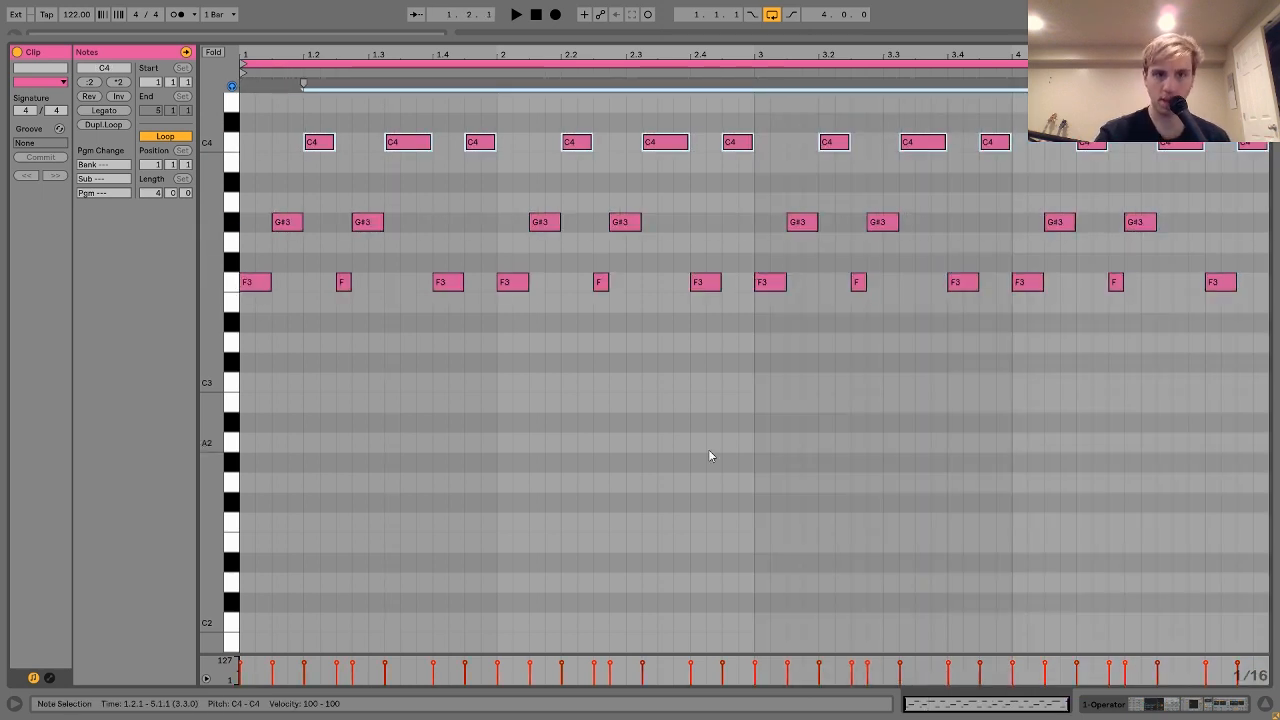
Return to the first track's devices, re-enable Operator's filter, play the result and show the LFO settings
left_click(1123, 708)
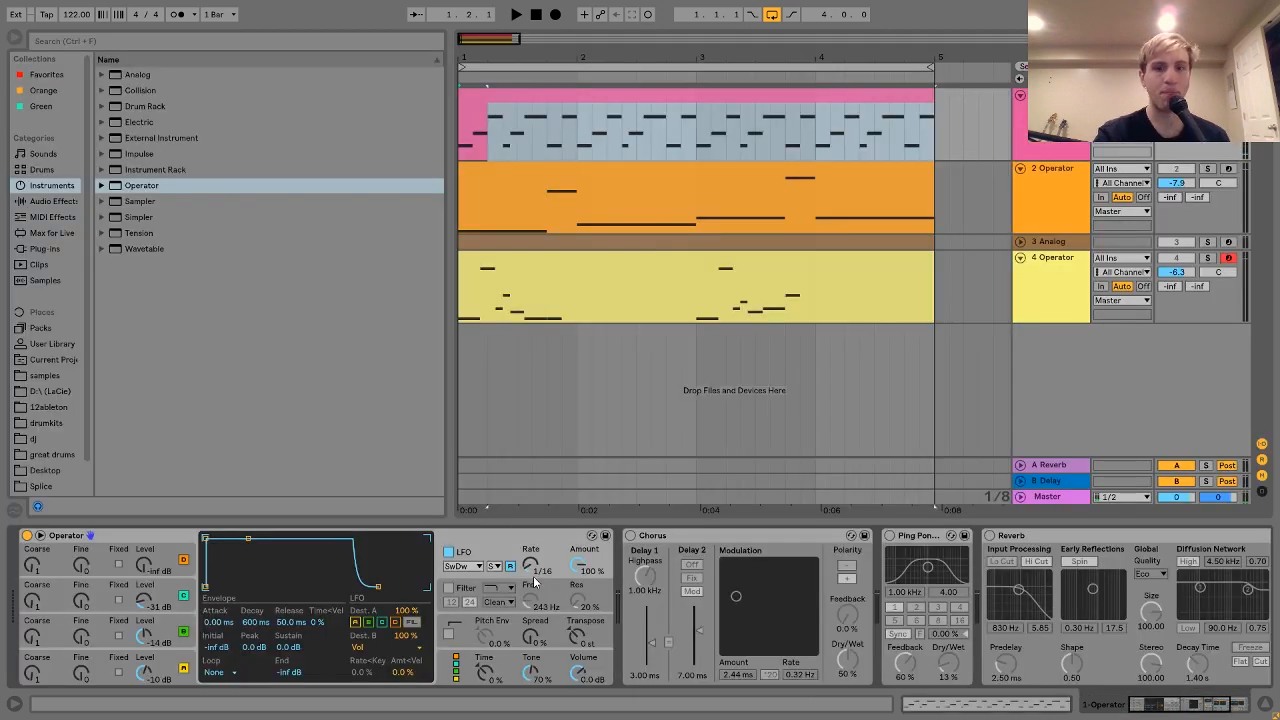
scroll(533, 576, "down", 1)
left_click(432, 588)
key("space")
left_click(462, 560)
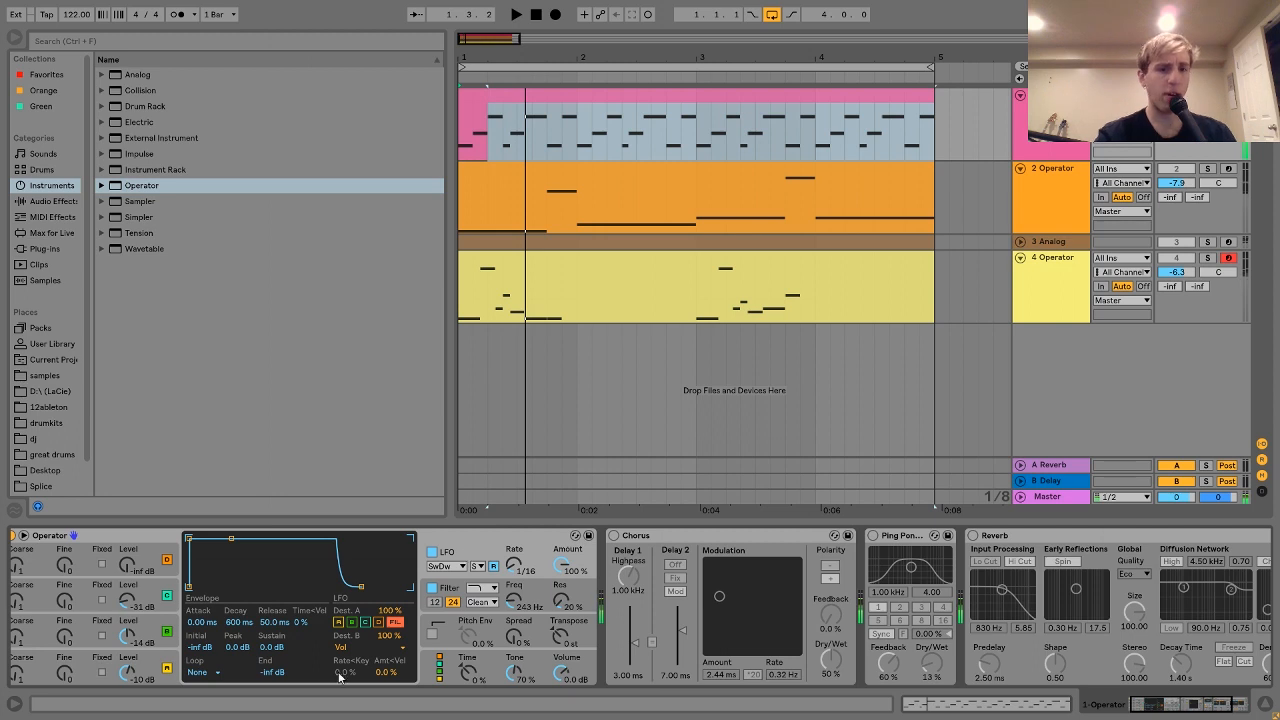
Turn the first track's Chorus and Ping Pong Delay back on and play the result
scroll(380, 632, "down", 4)
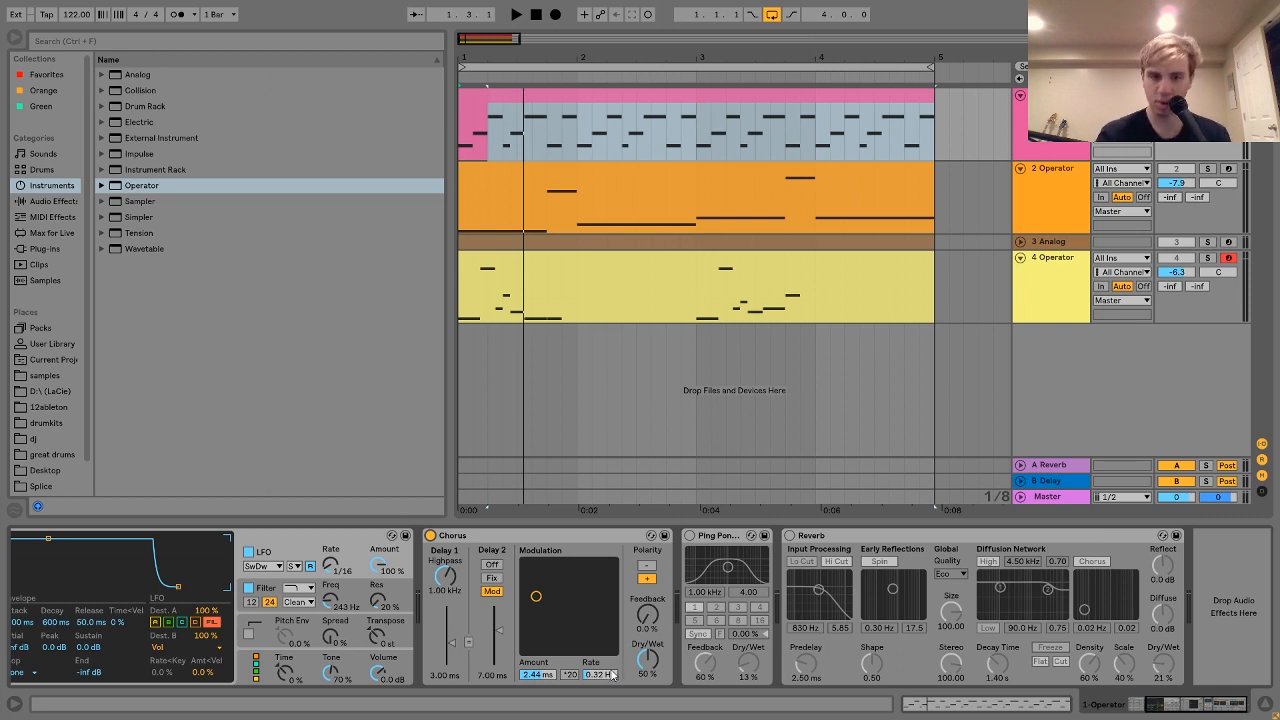
scroll(612, 597, "right", 1)
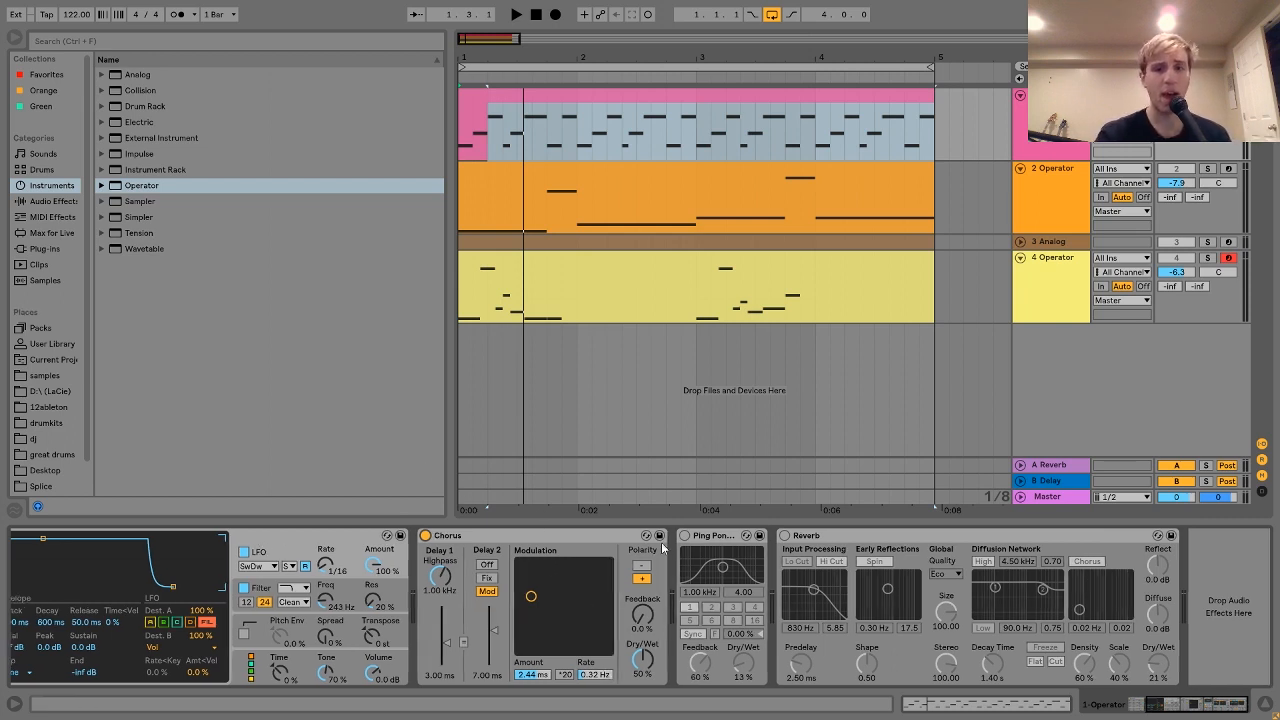
left_click(685, 536)
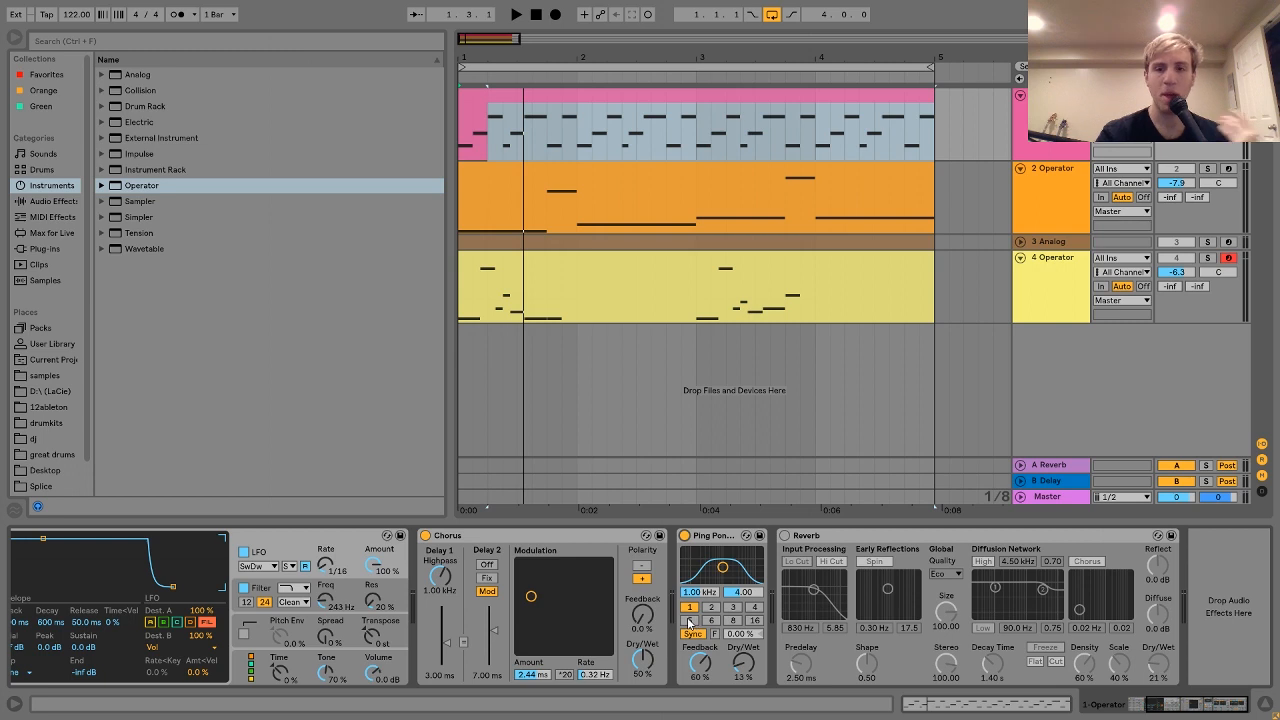
key("space")
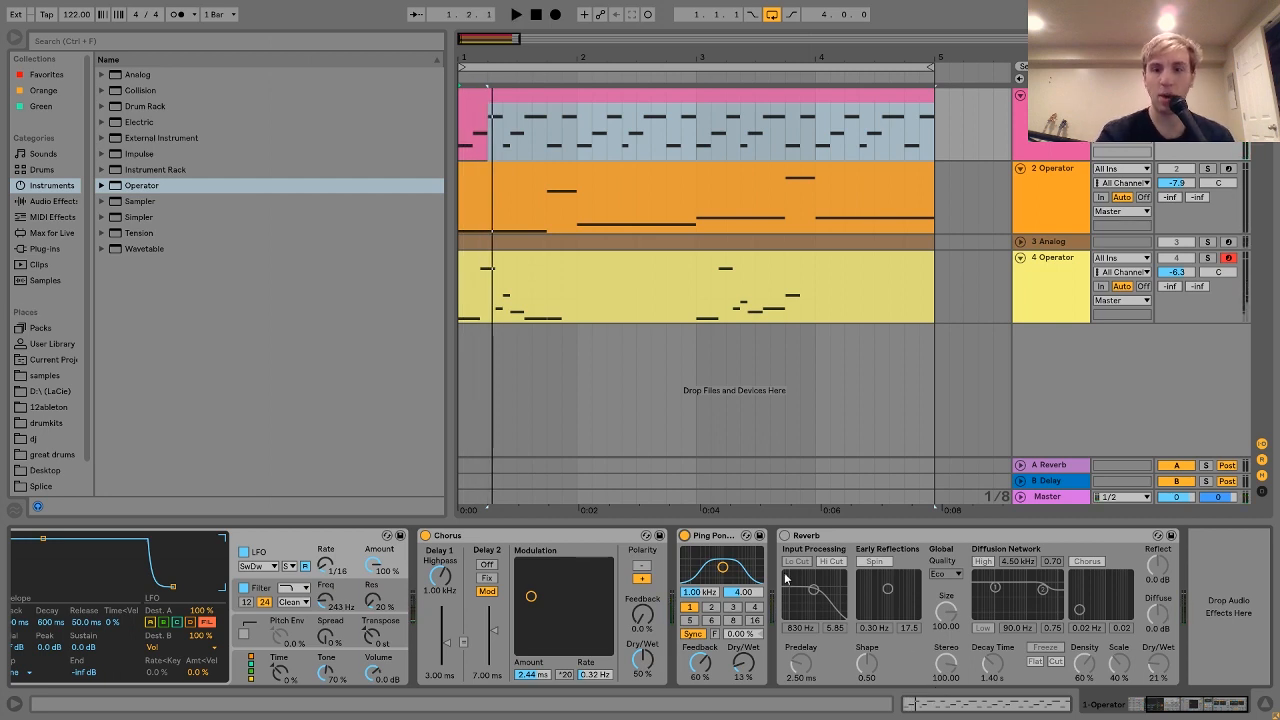
Turn the first track's Reverb back on and play the full effect chain
left_click(784, 535)
key("space")
key("space")
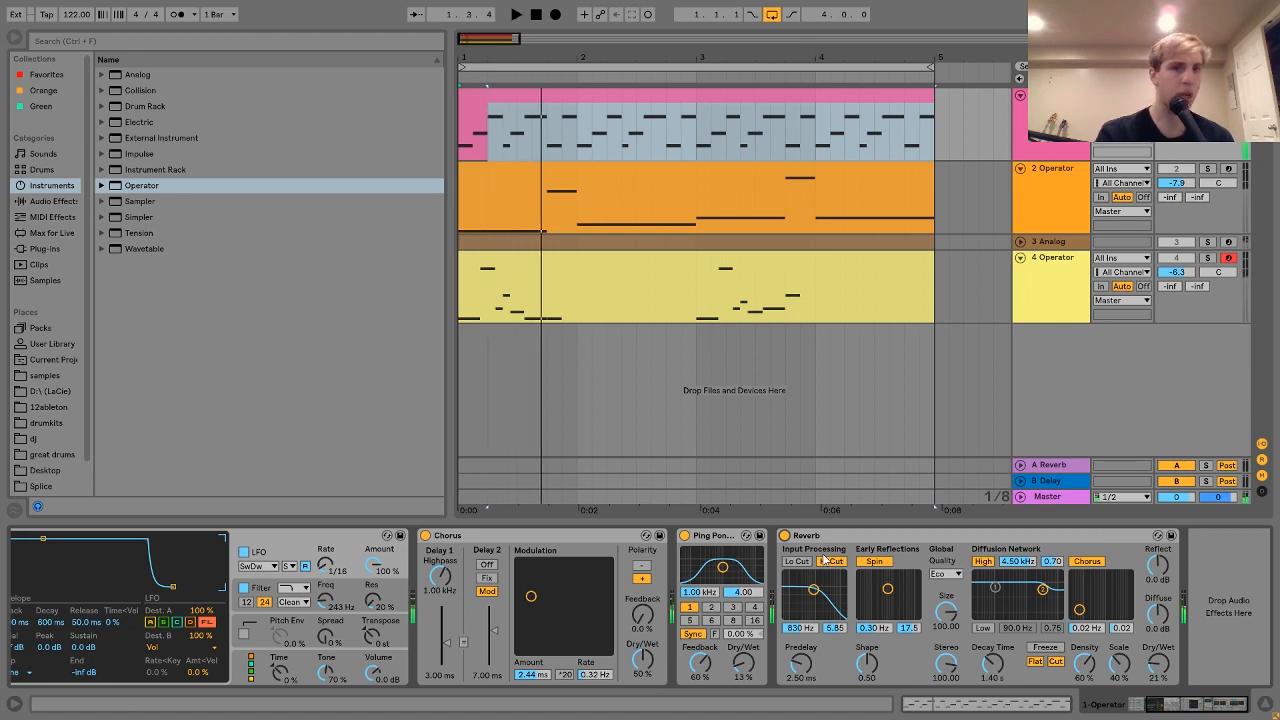
Solo the 2 Operator track, play it and show its device chain
left_click(1060, 169)
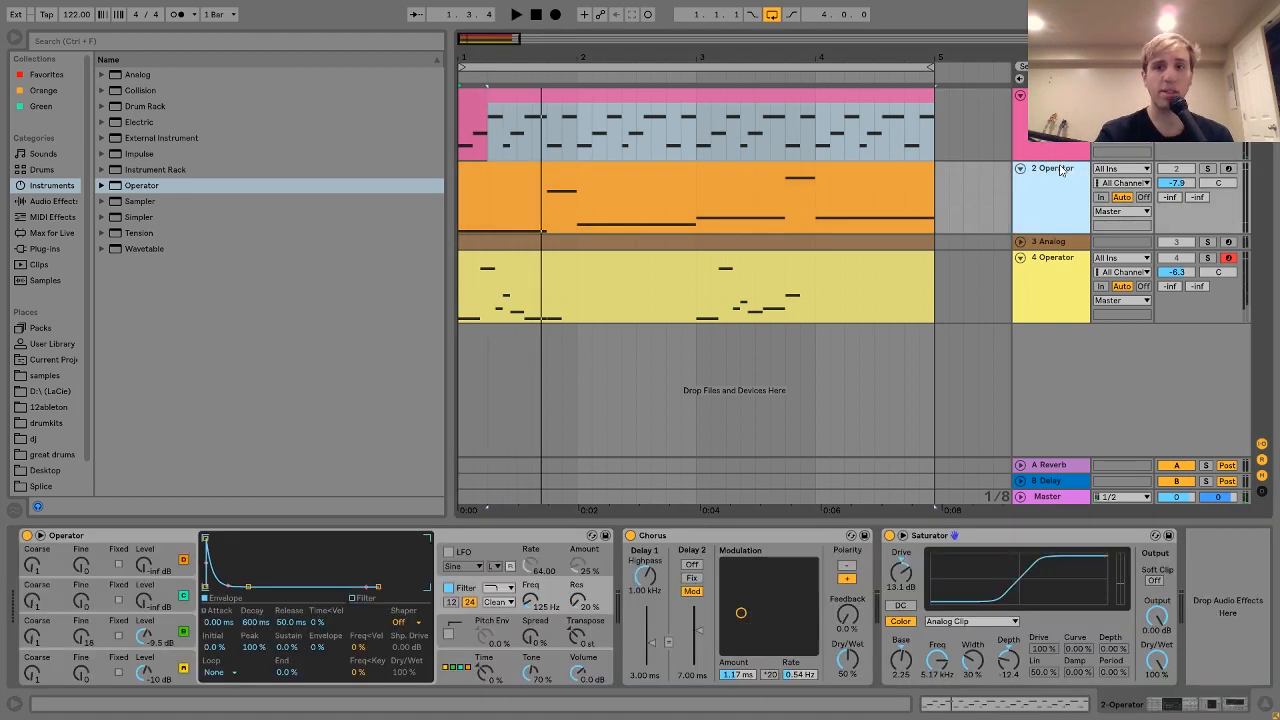
left_click(1208, 169)
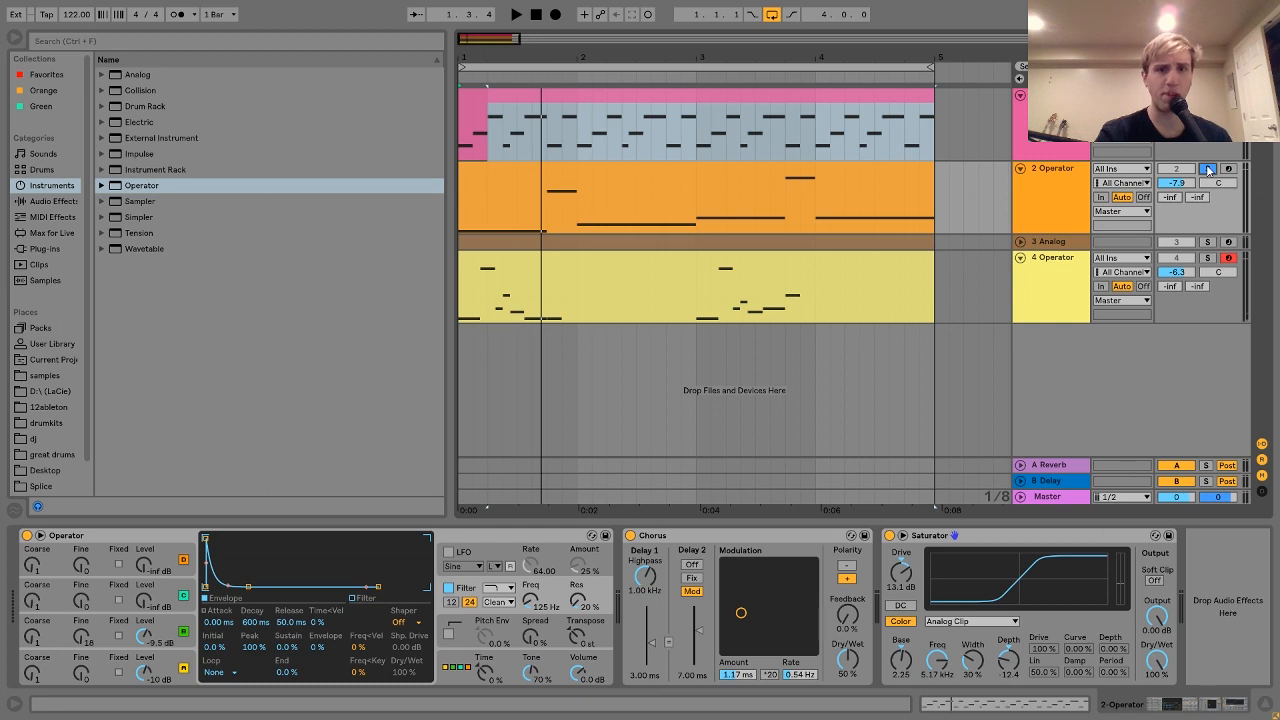
key("space")
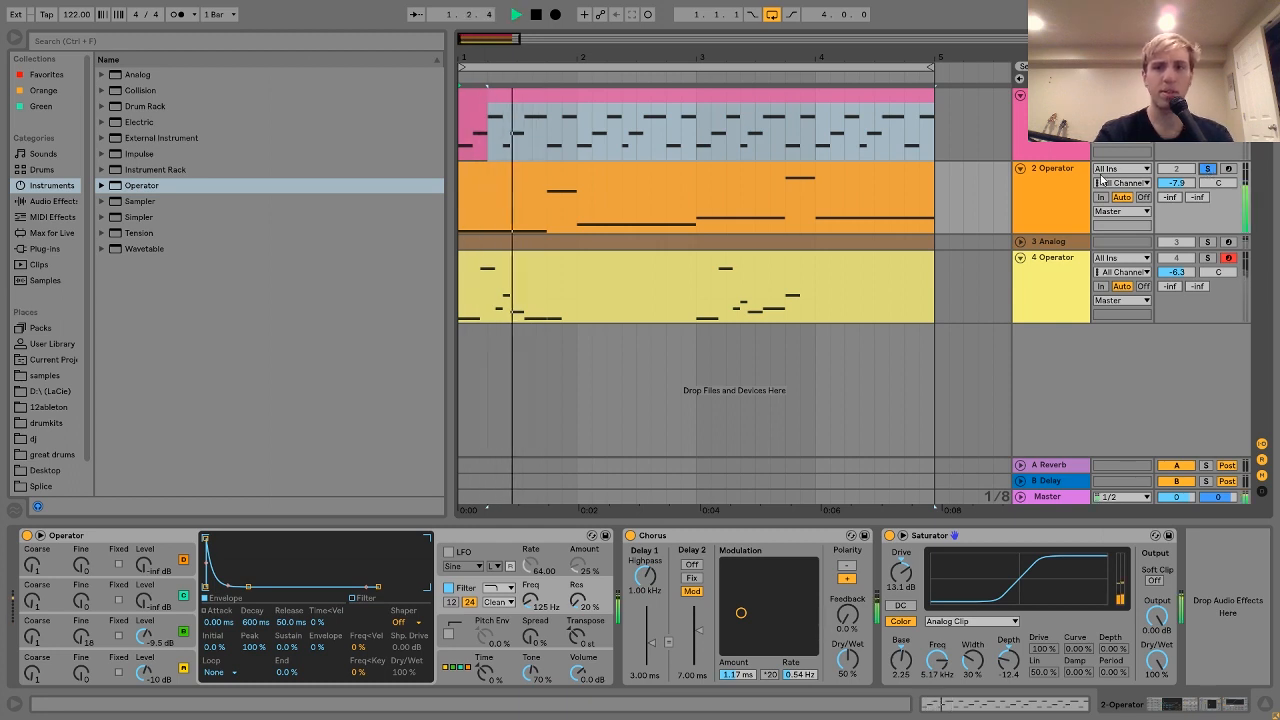
left_click(1061, 174)
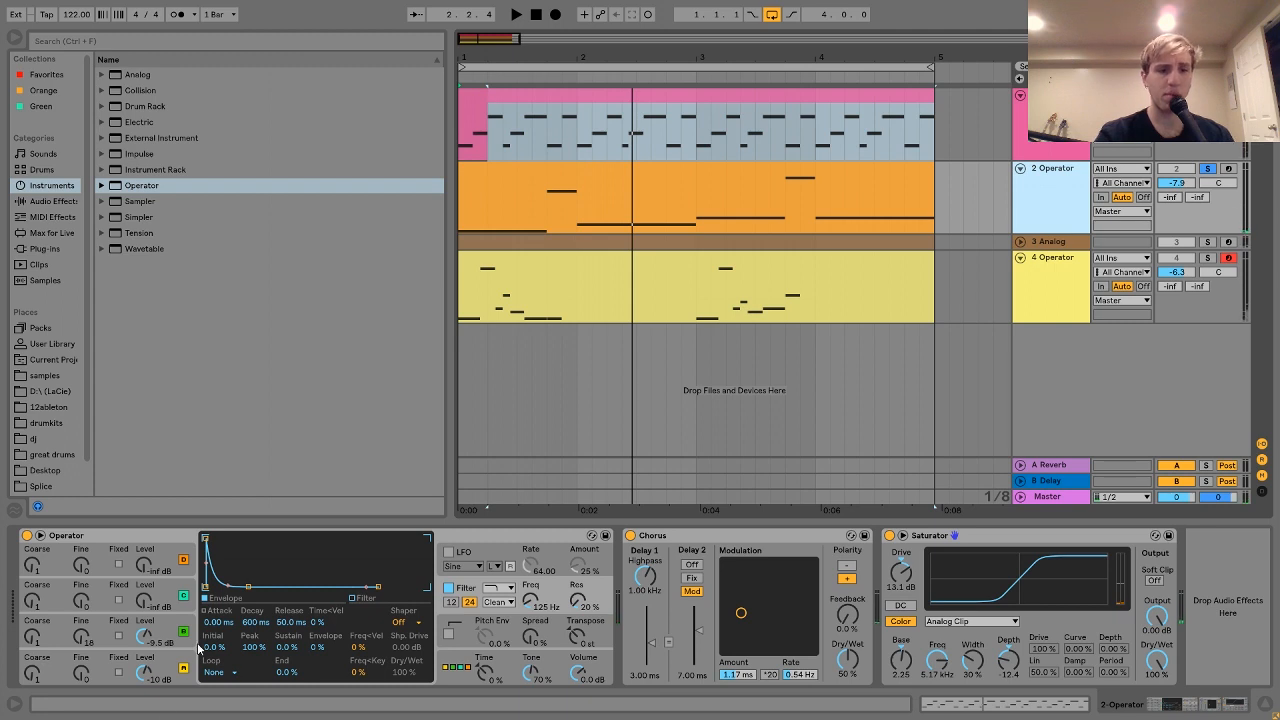
Examine the oscillator routing and the settings of oscillators A and B in the second track's Operator
left_click(456, 669)
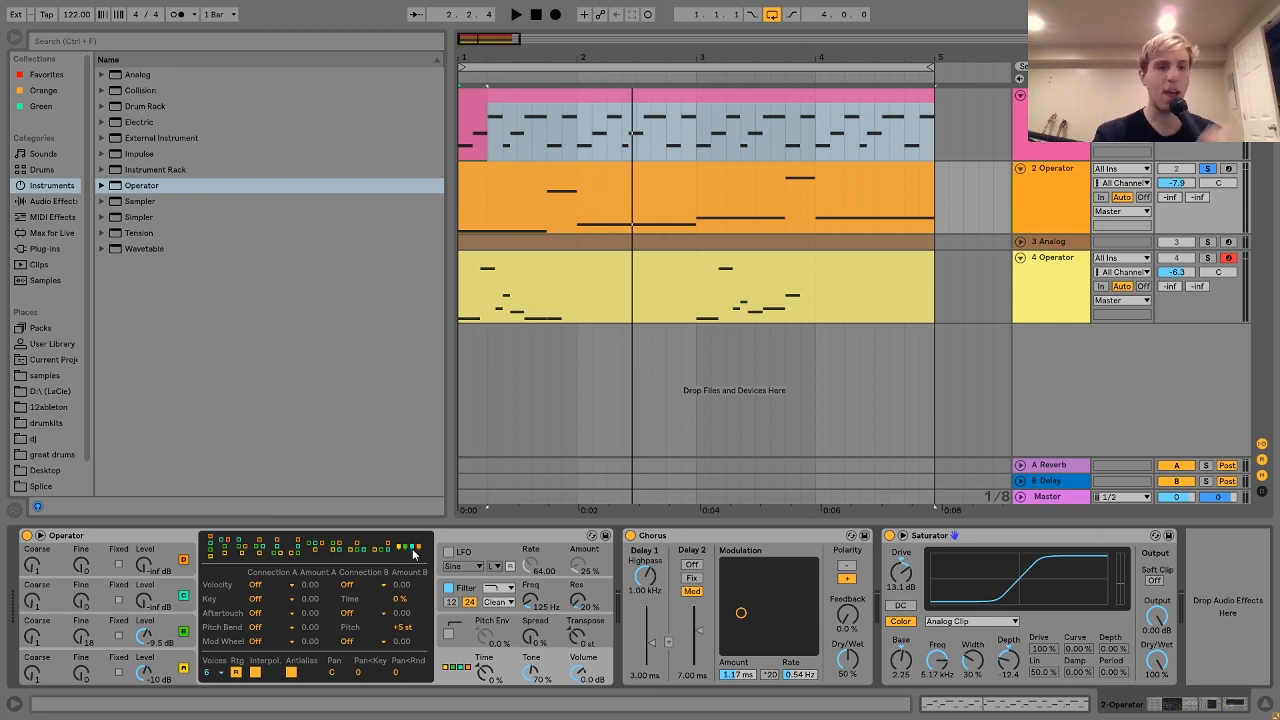
left_click(173, 665)
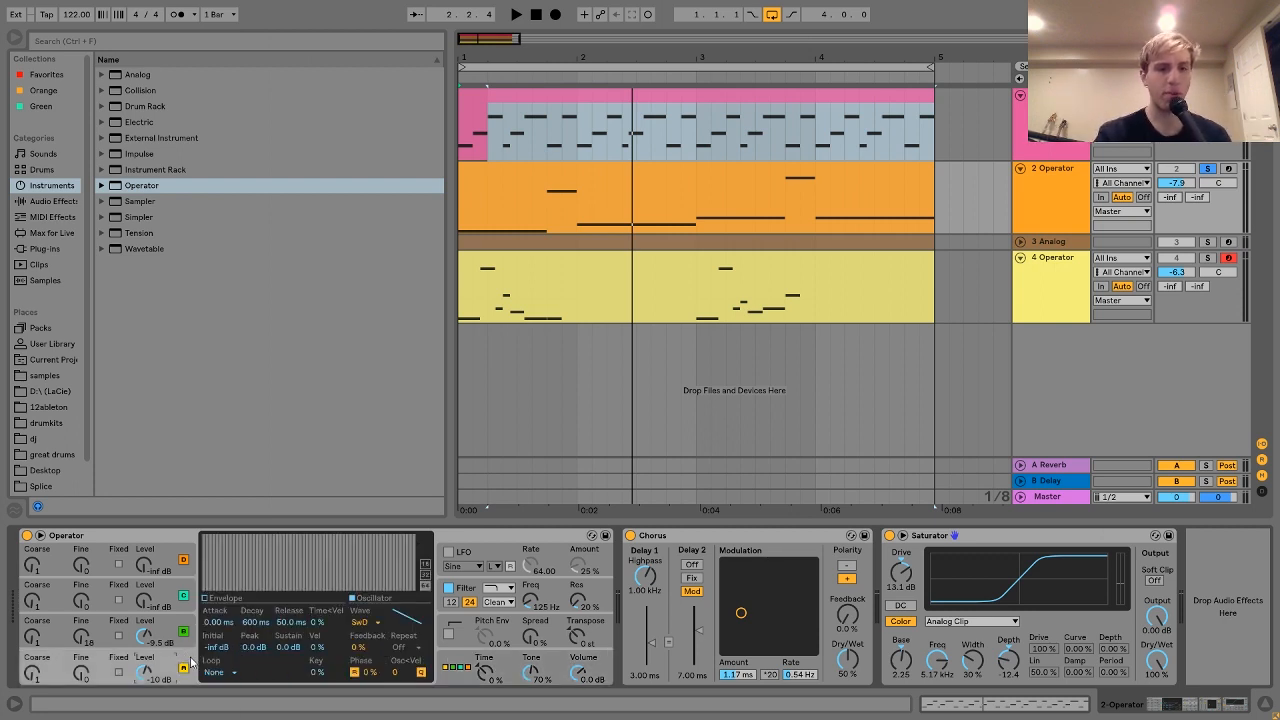
left_click(168, 640)
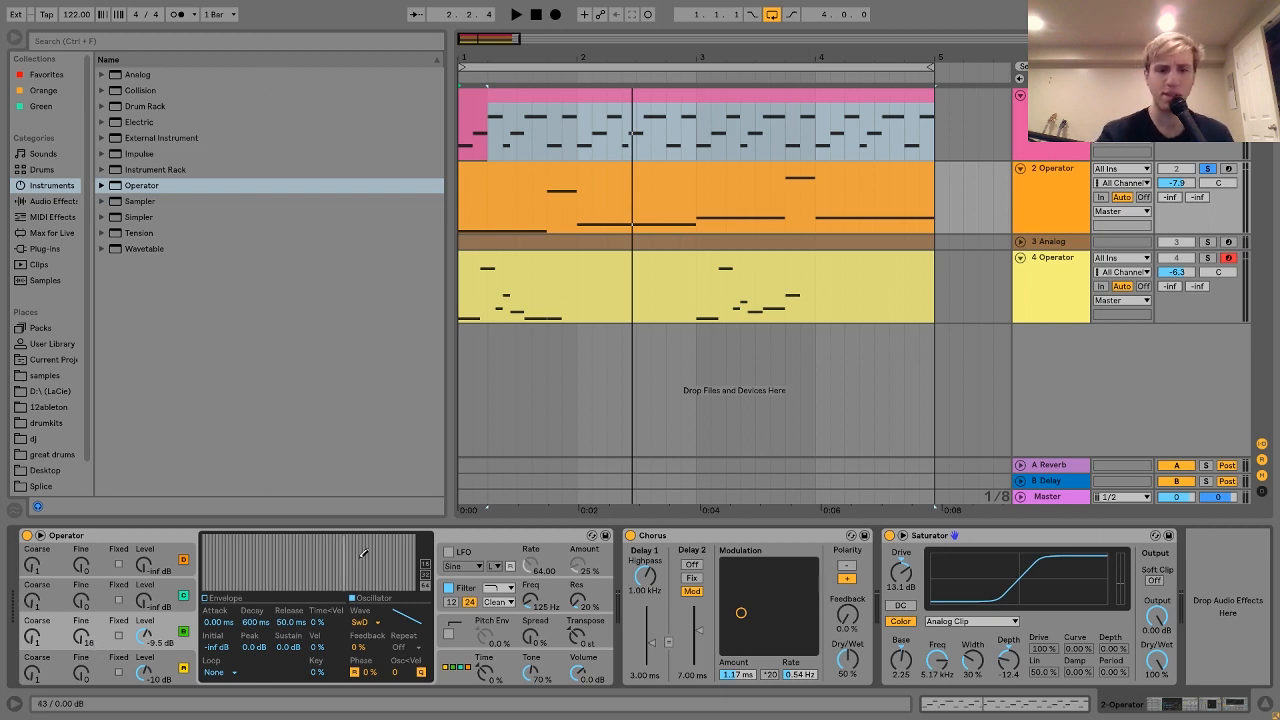
Bypass Operator's filter, the Chorus and the Saturator on the second track and play the raw sound
left_click(449, 588)
left_click(630, 536)
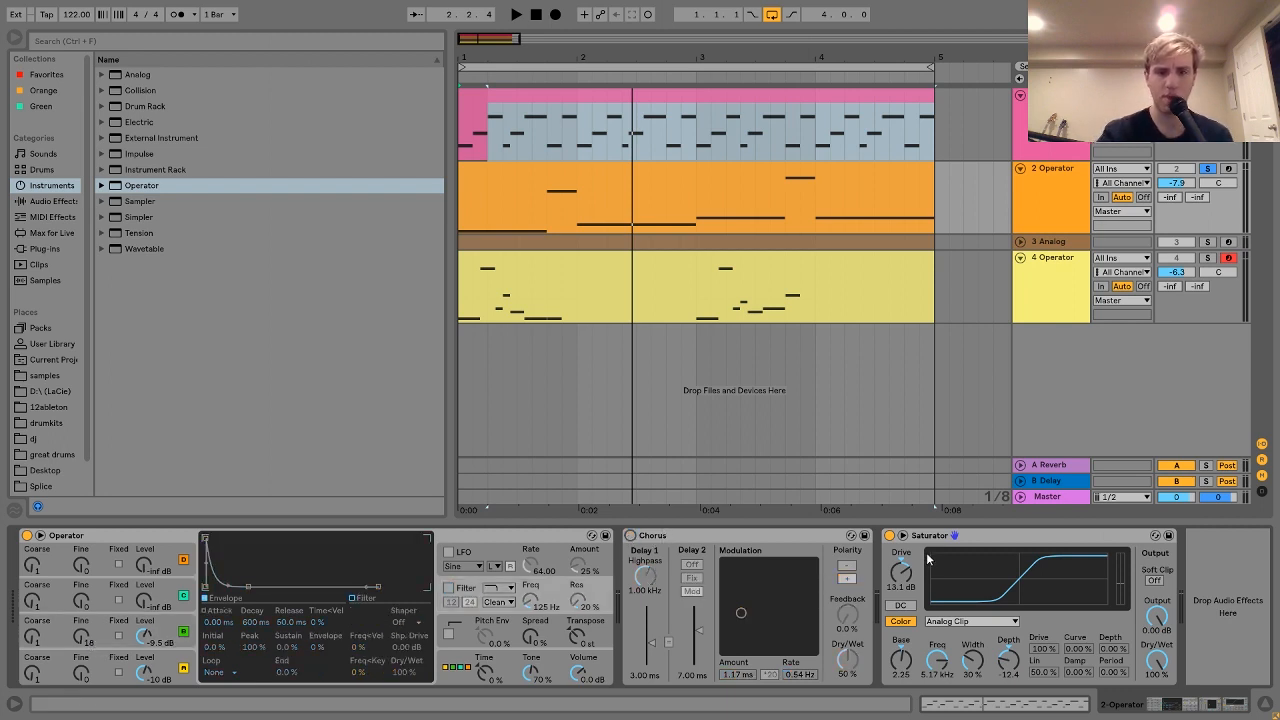
left_click(889, 536)
key("space")
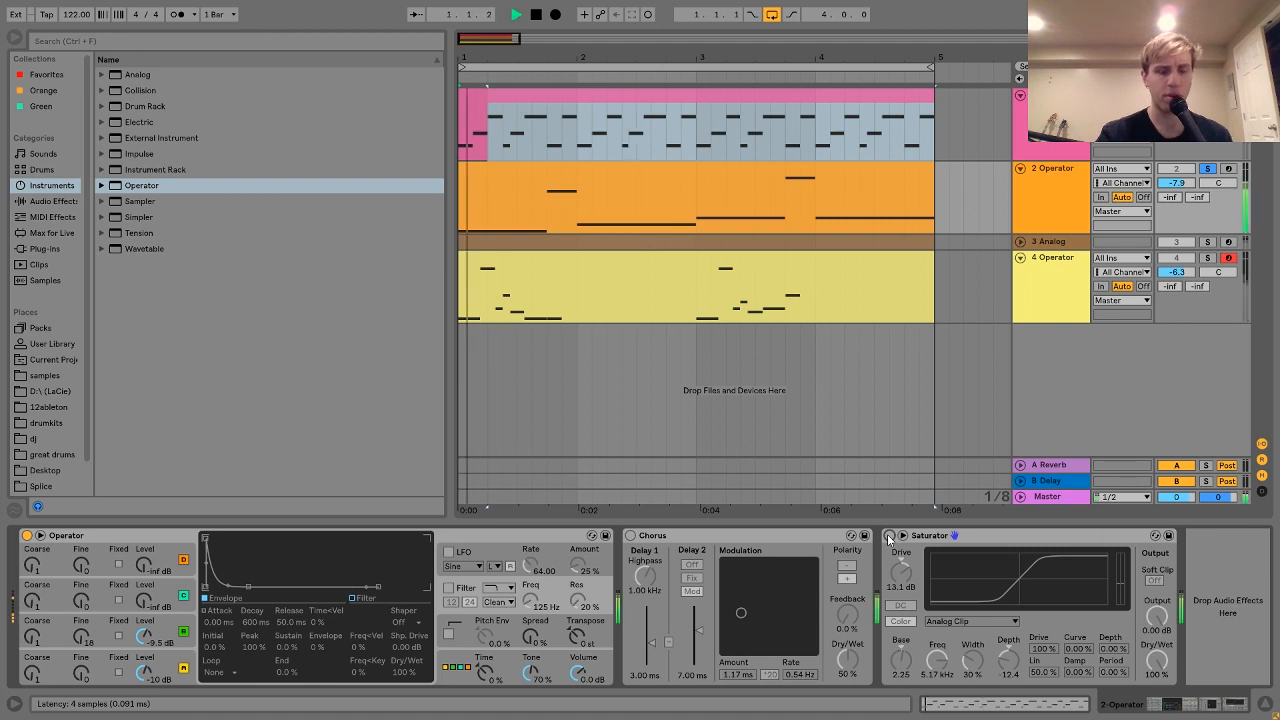
key("space")
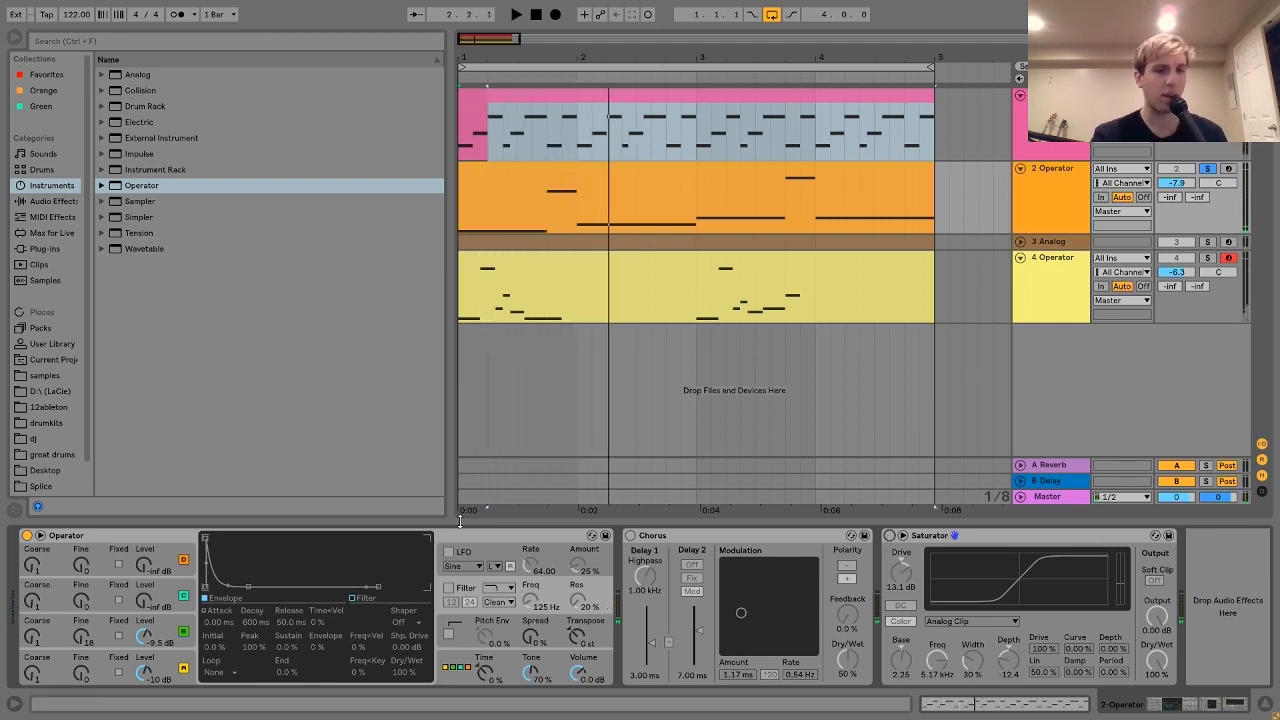
Re-enable the filter in the second track's Operator and play the result
left_click(450, 589)
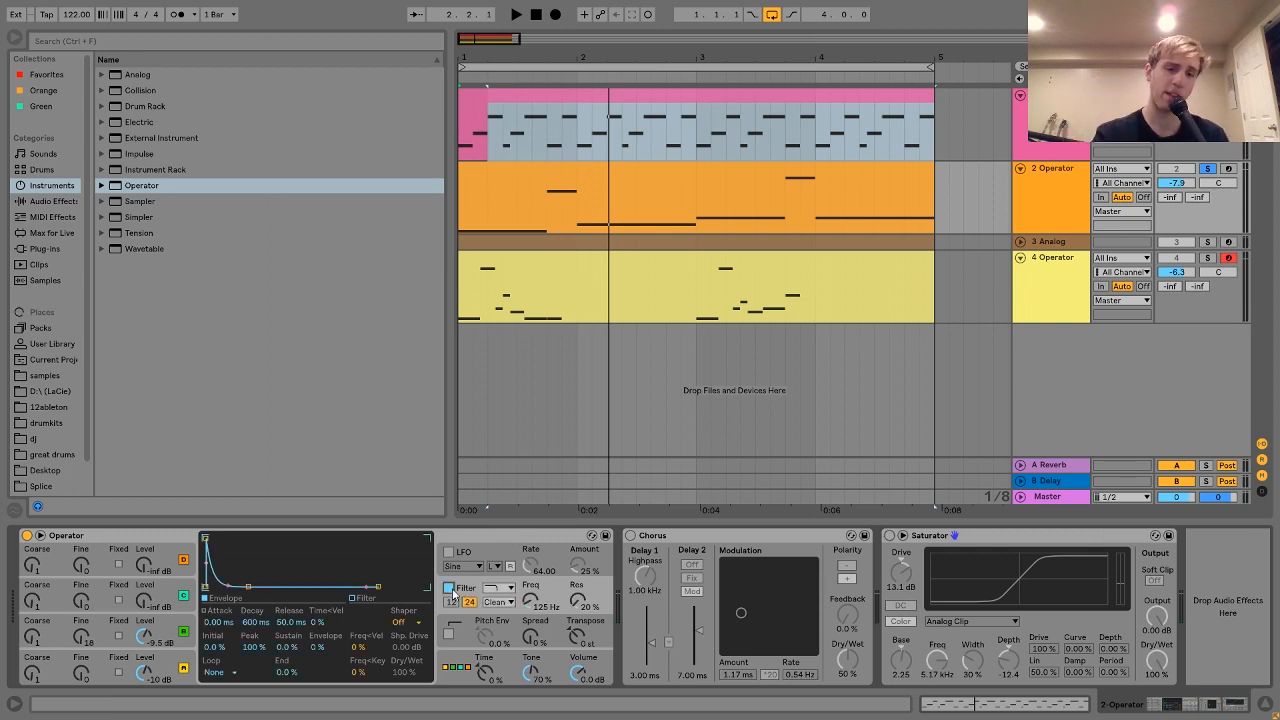
key("space")
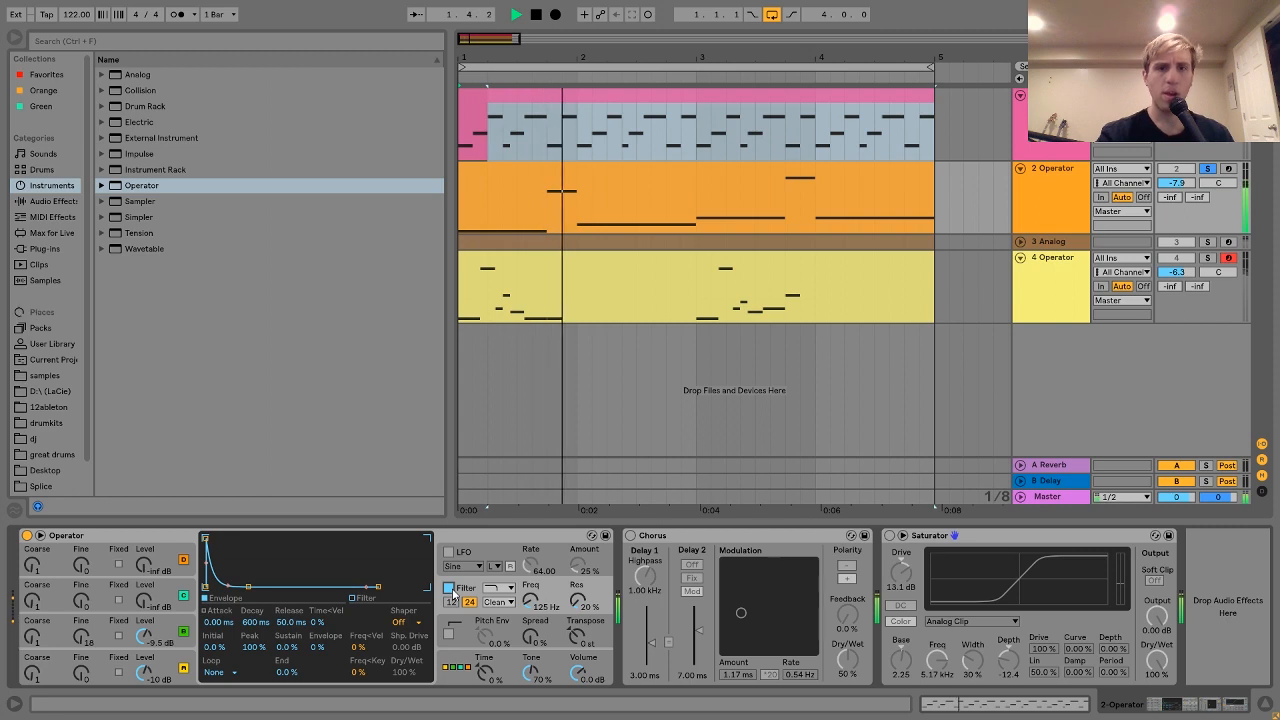
Stop playback and toggle the filter of the second track's Operator off and back on
key("space")
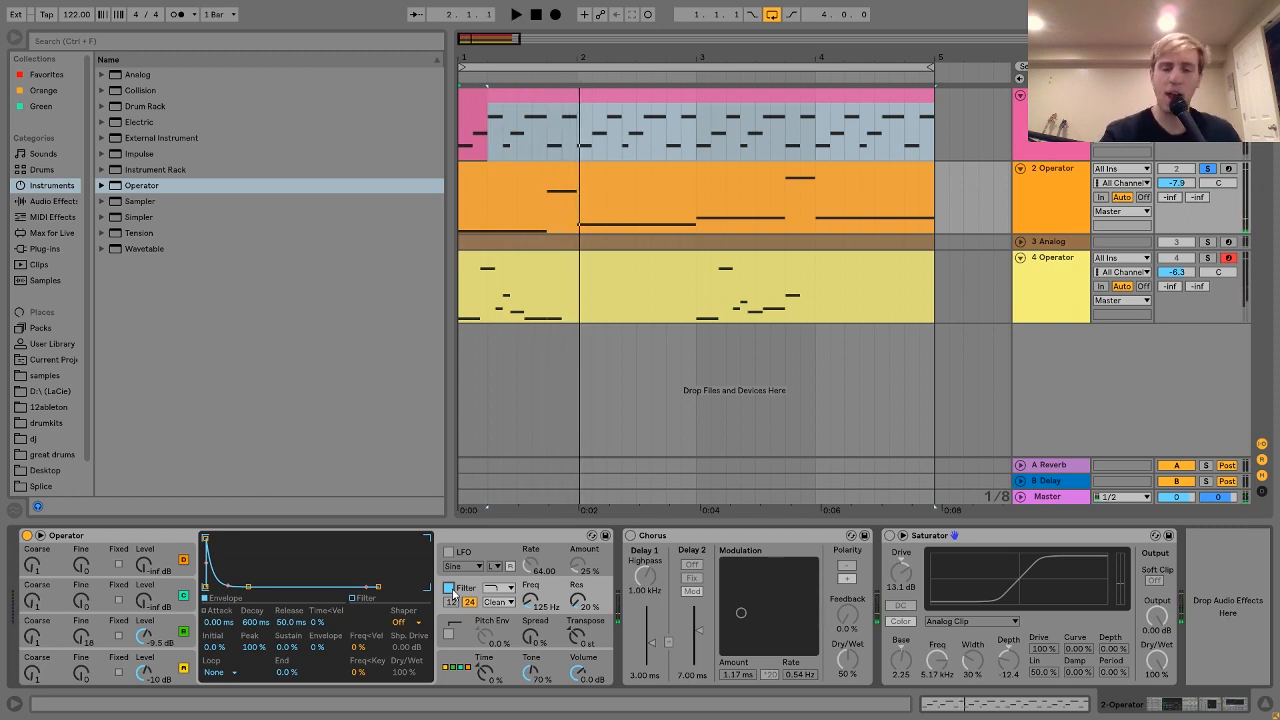
left_click(450, 589)
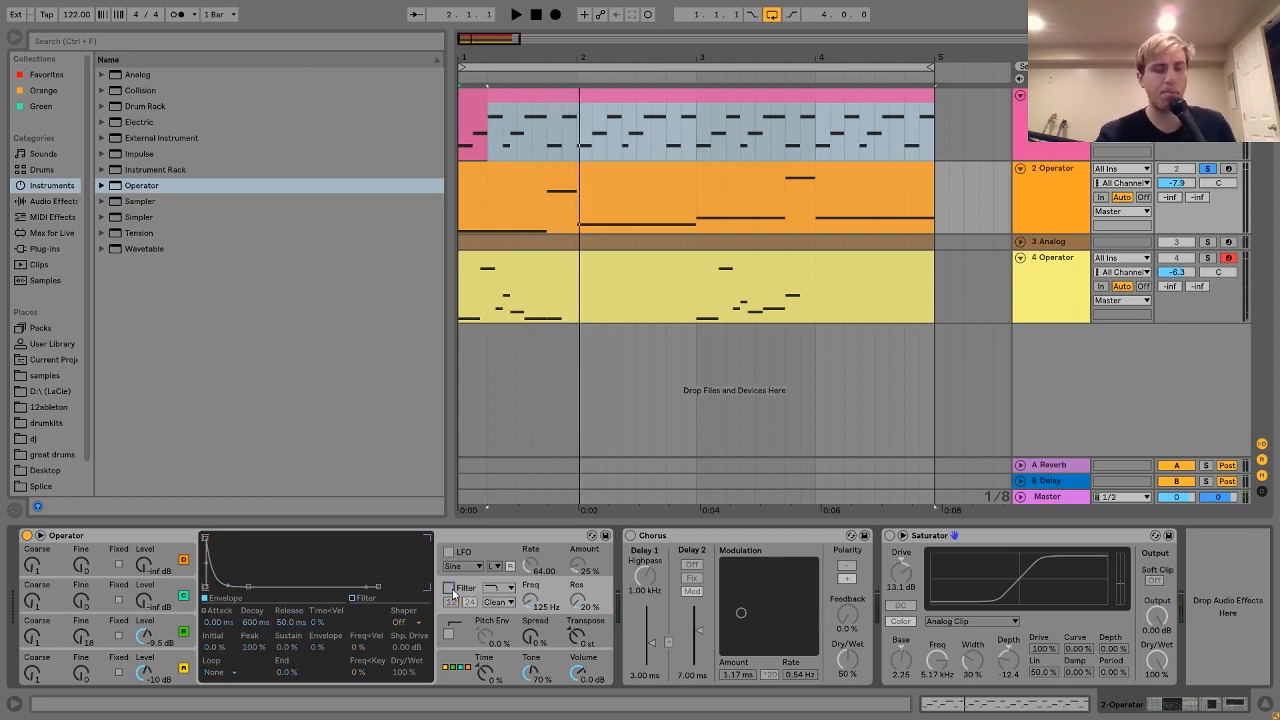
left_click(449, 588)
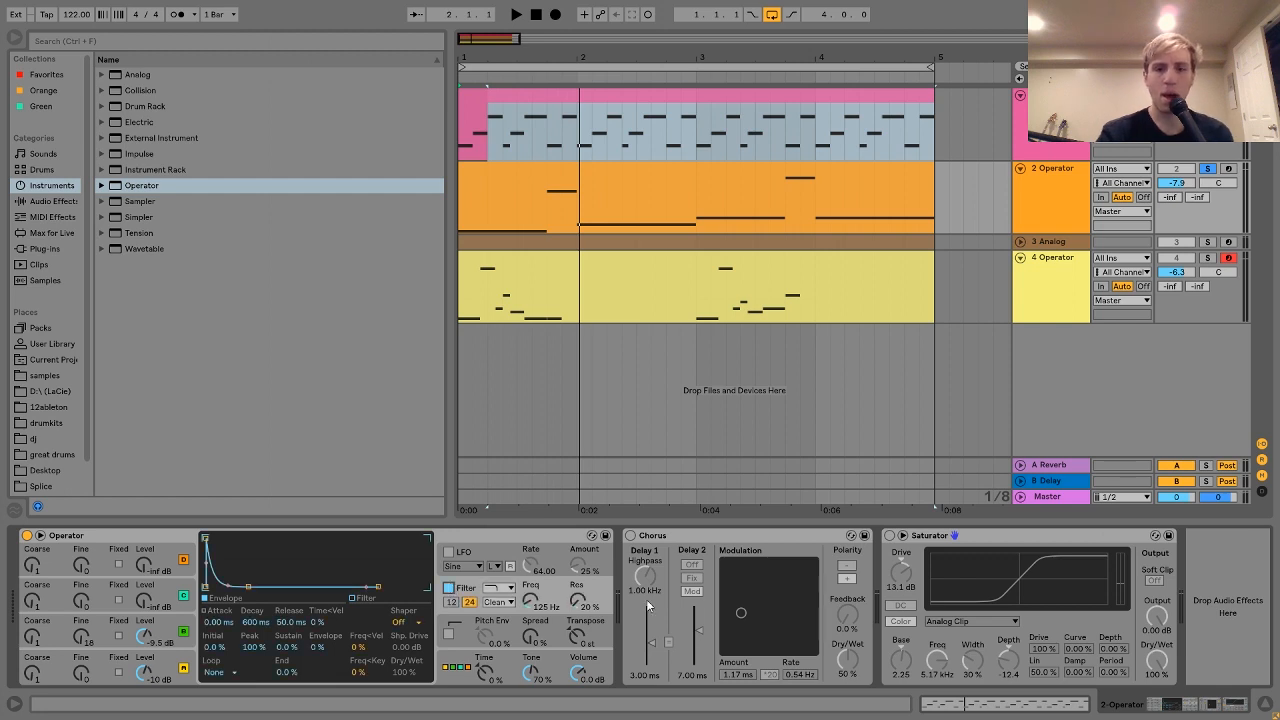
Play the second track with the Chorus bypassed, re-enable the Chorus and play the track again
left_click(626, 539)
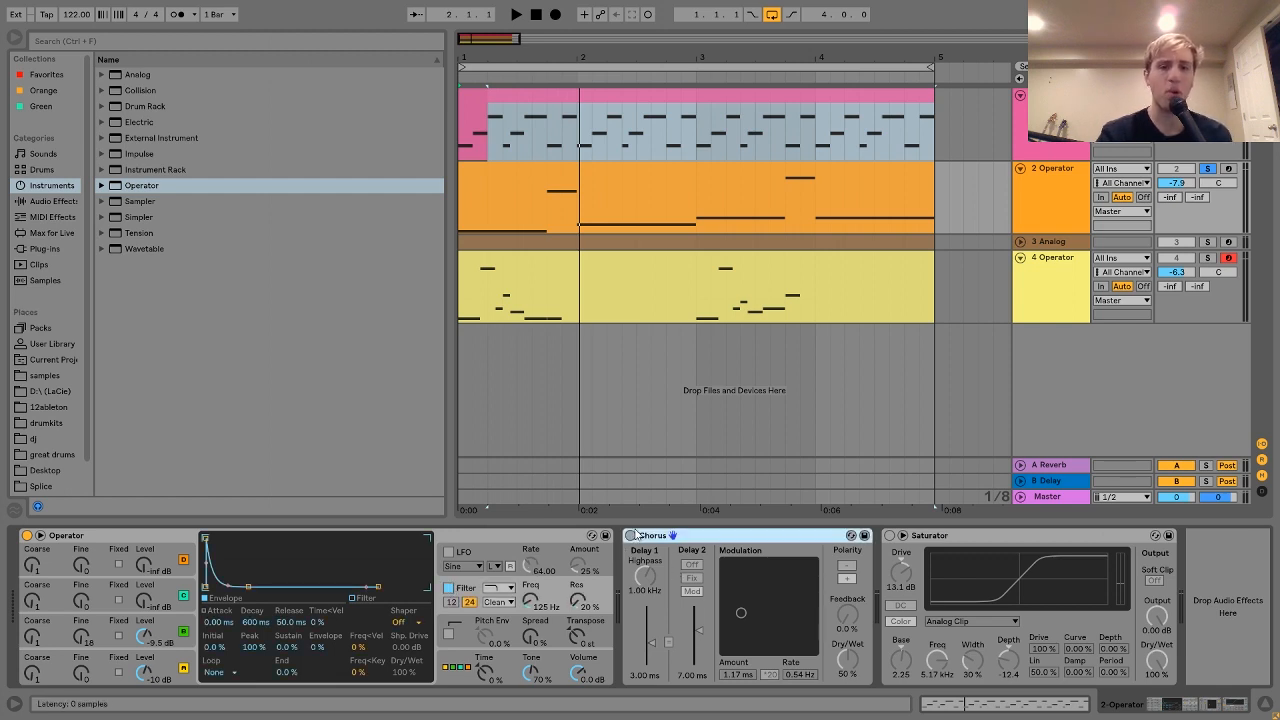
left_click(629, 536)
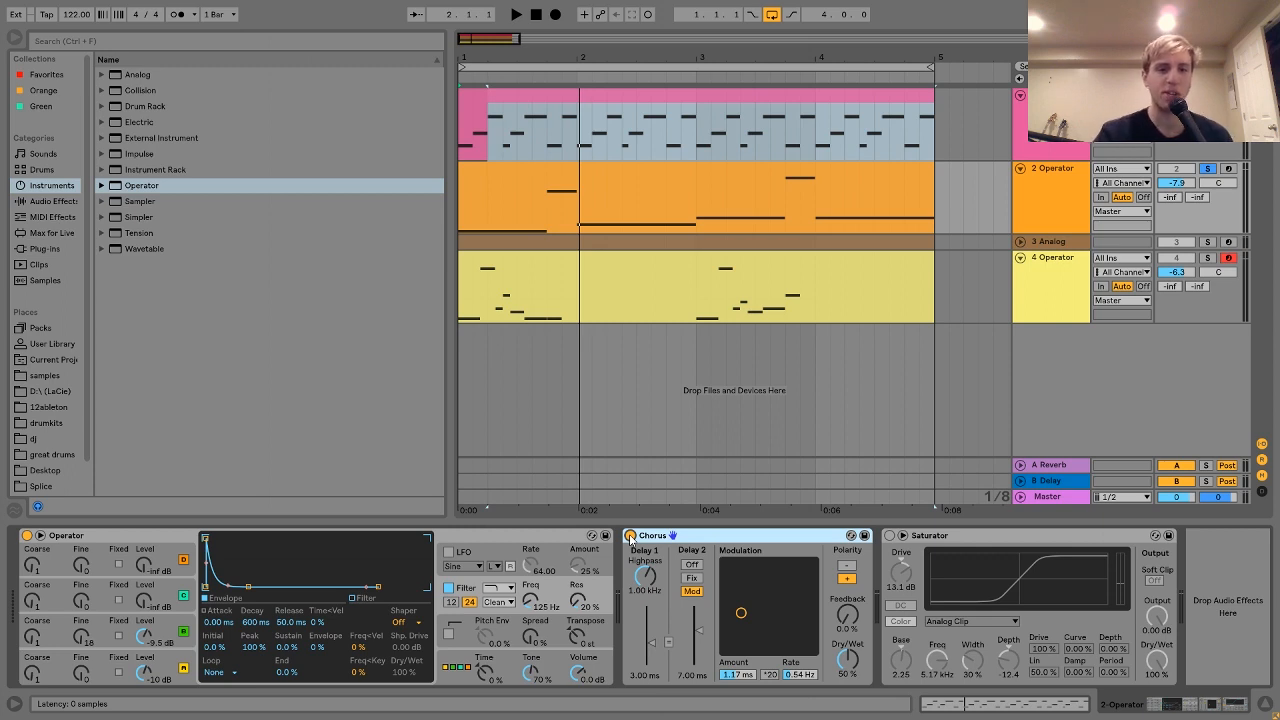
left_click(629, 537)
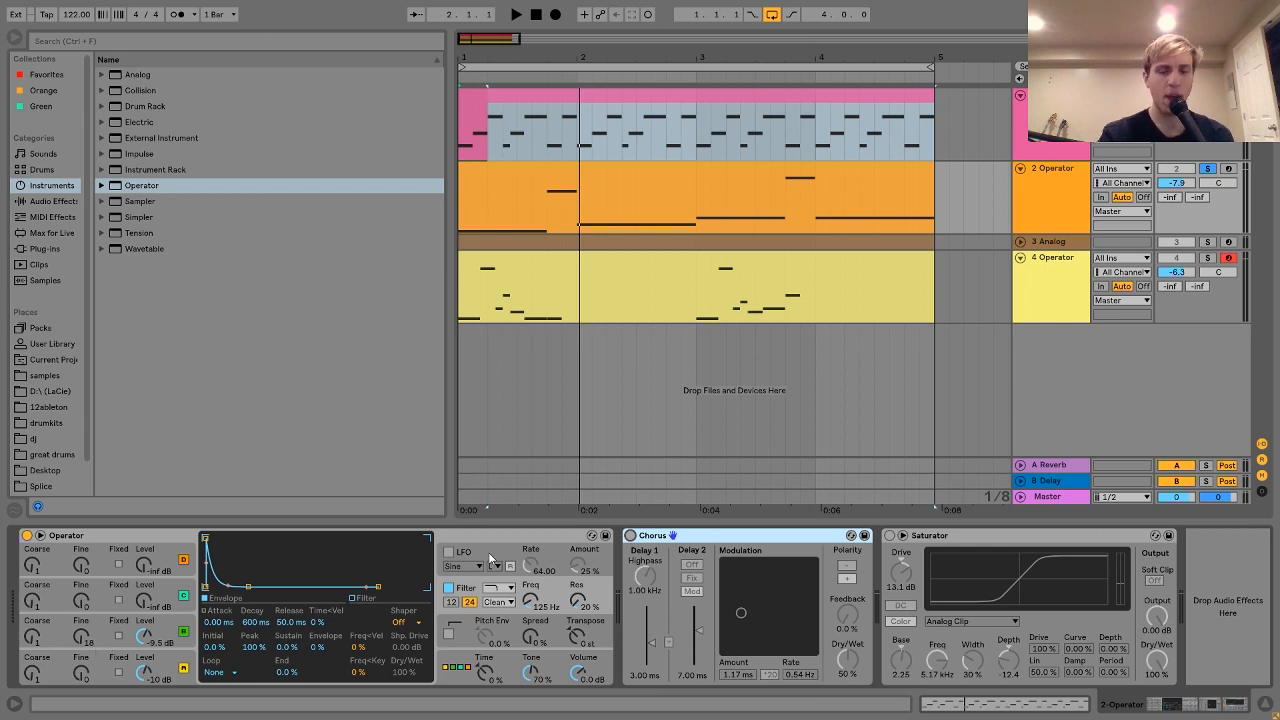
key("space")
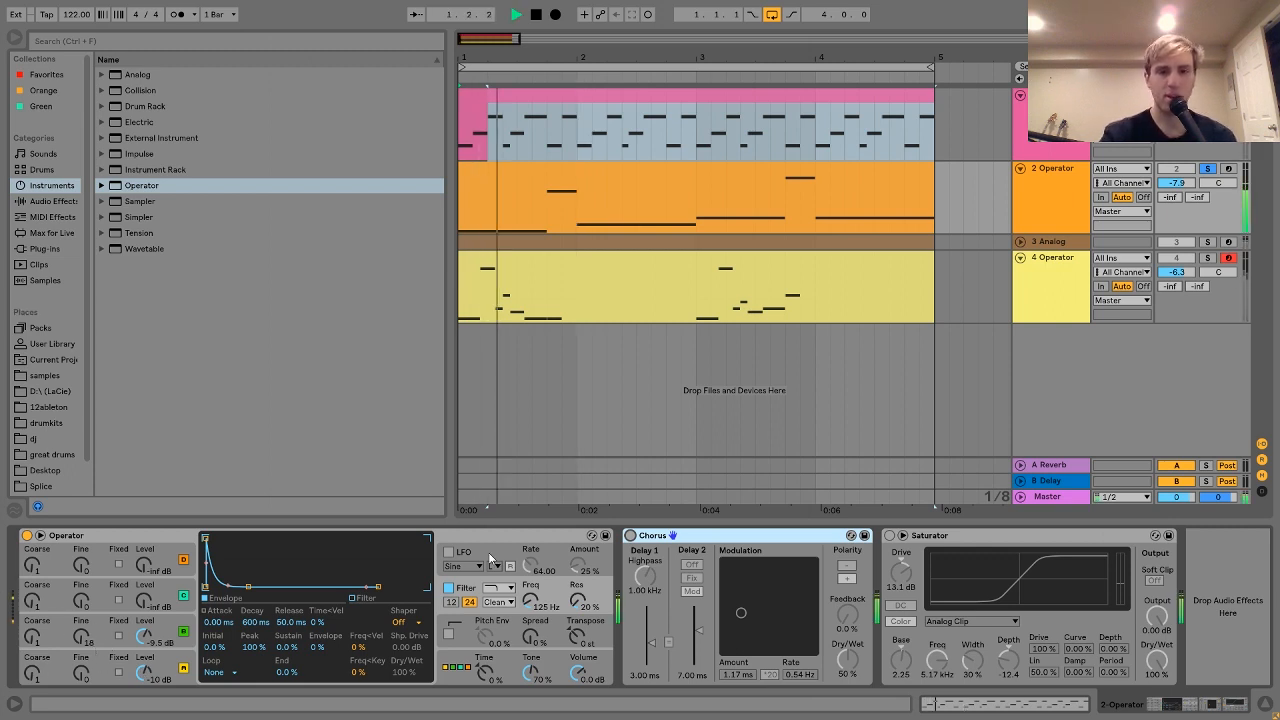
left_click(630, 536)
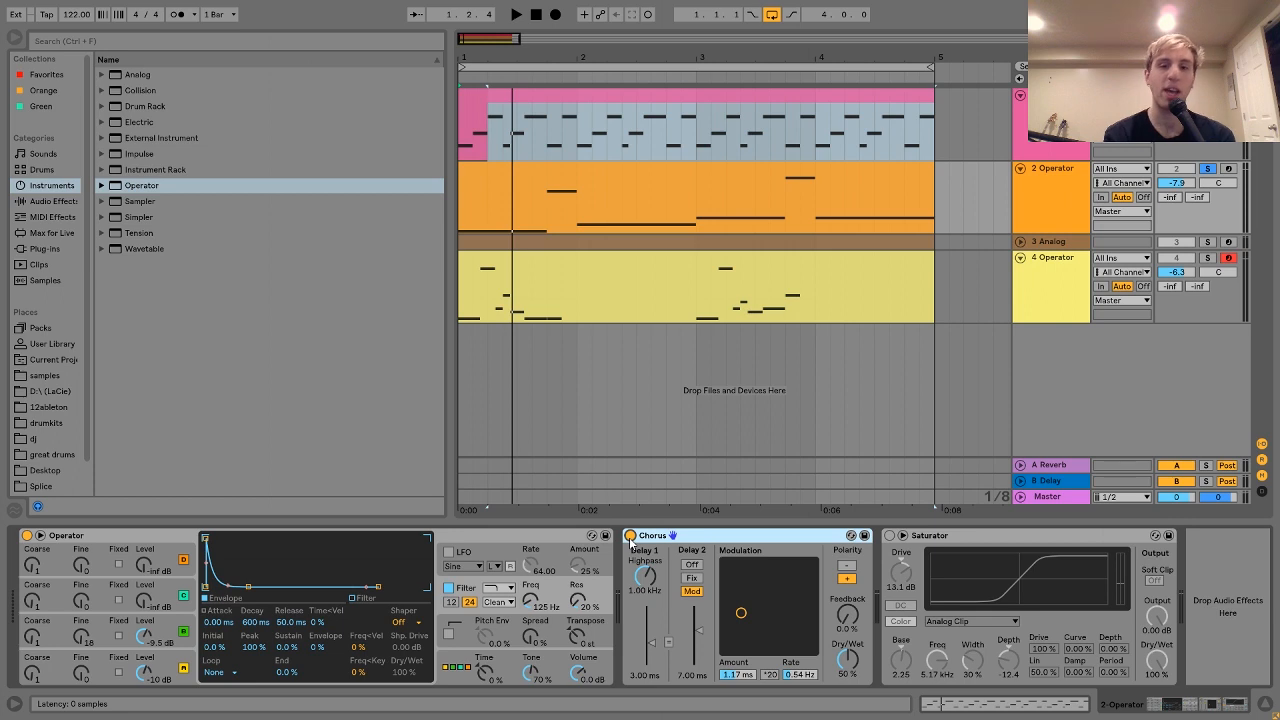
key("space")
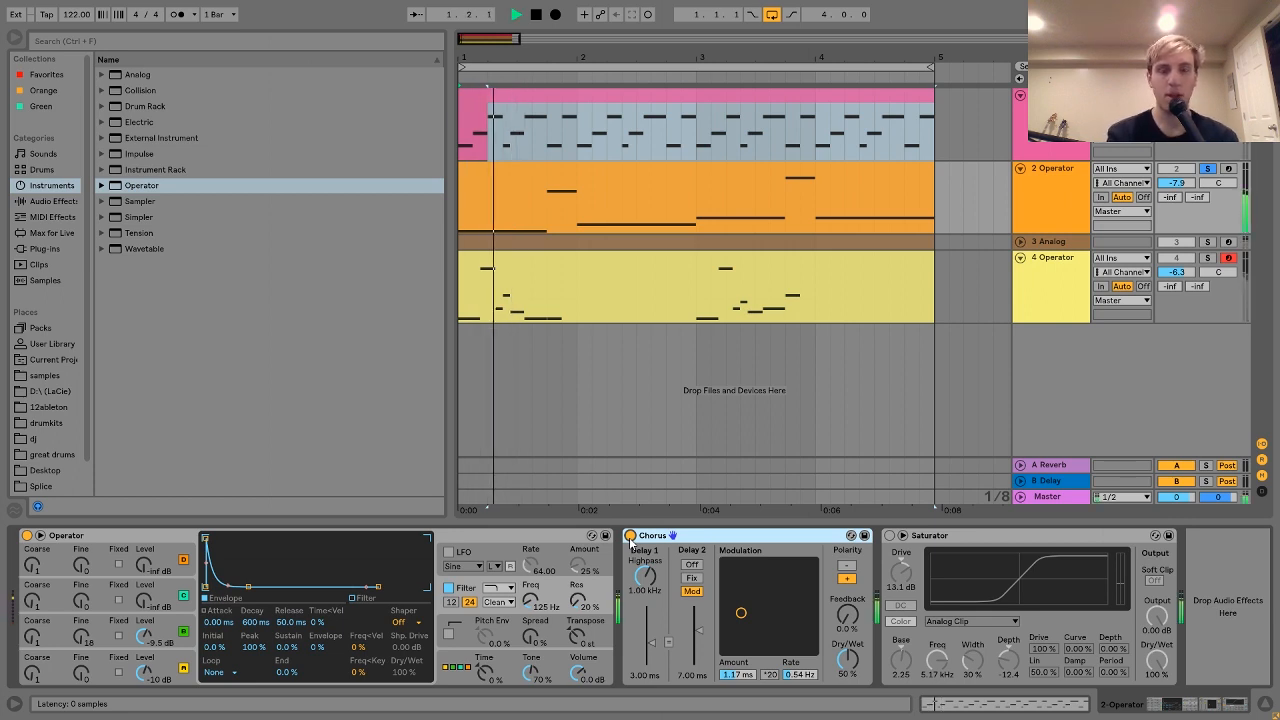
key("space")
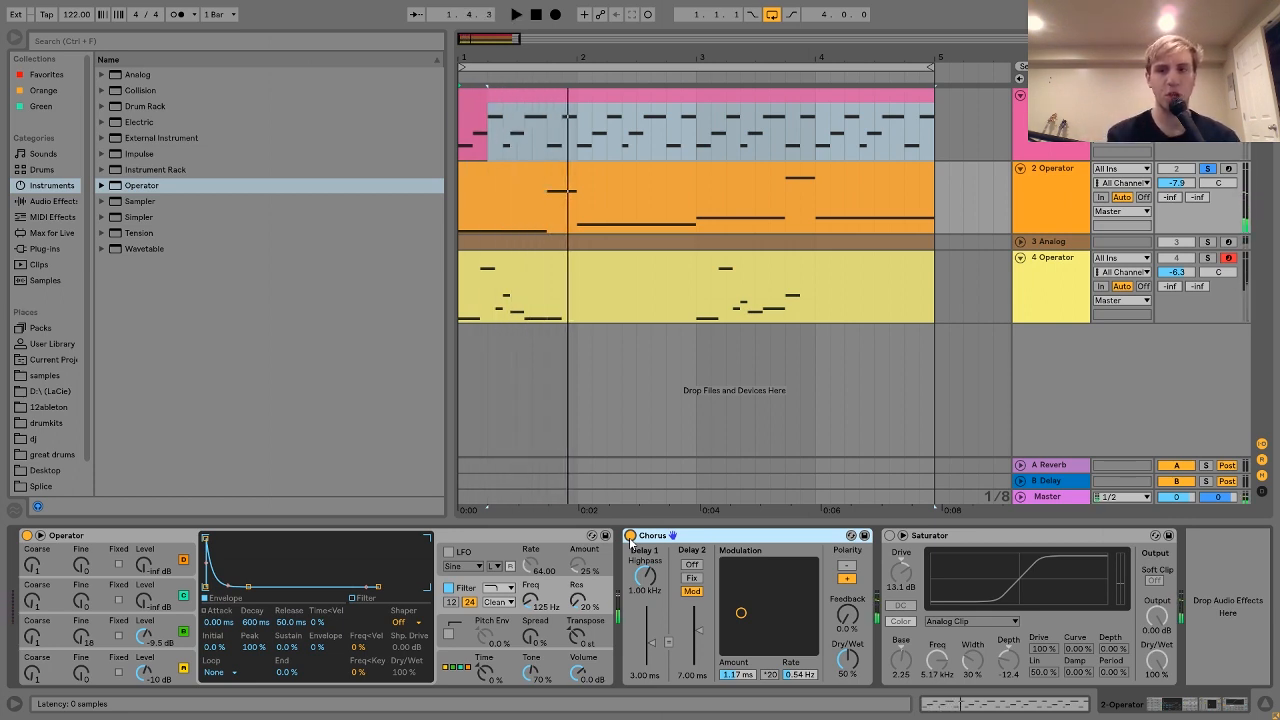
Audition the second track in mono through a temporary Utility at the end of its chain and delete the Utility
left_click(62, 203)
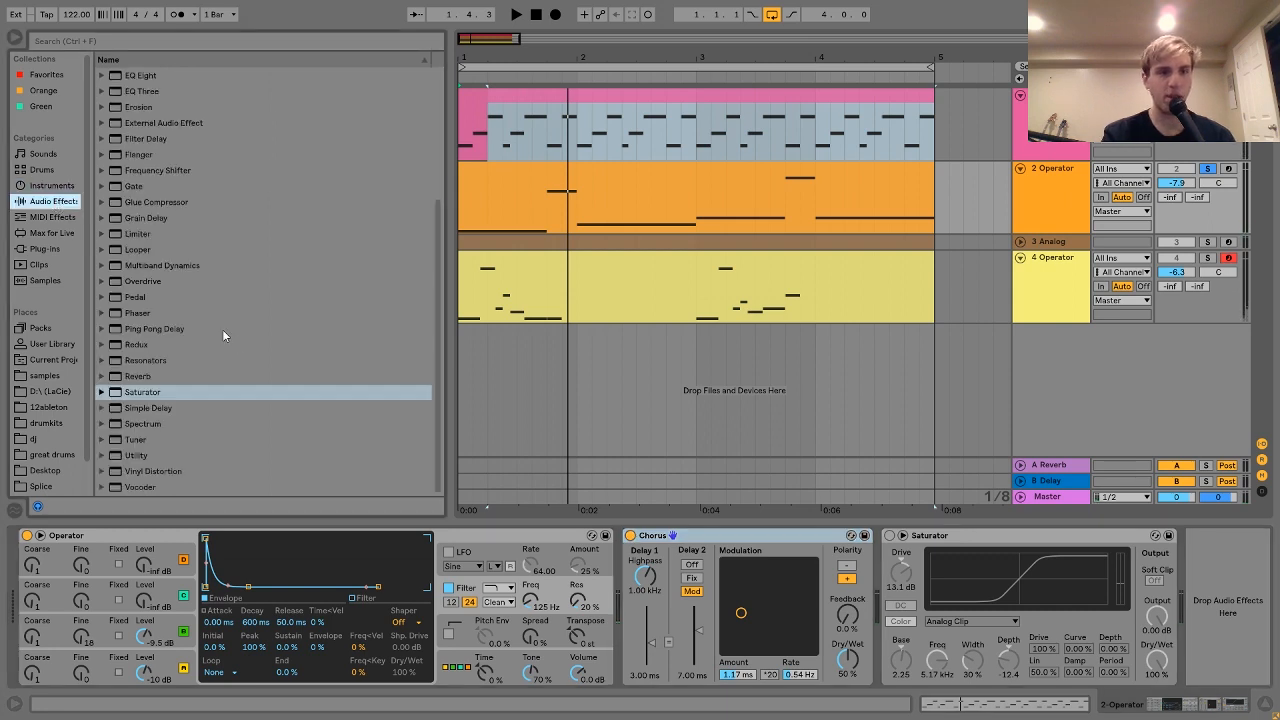
left_click(133, 455)
double_click(133, 455)
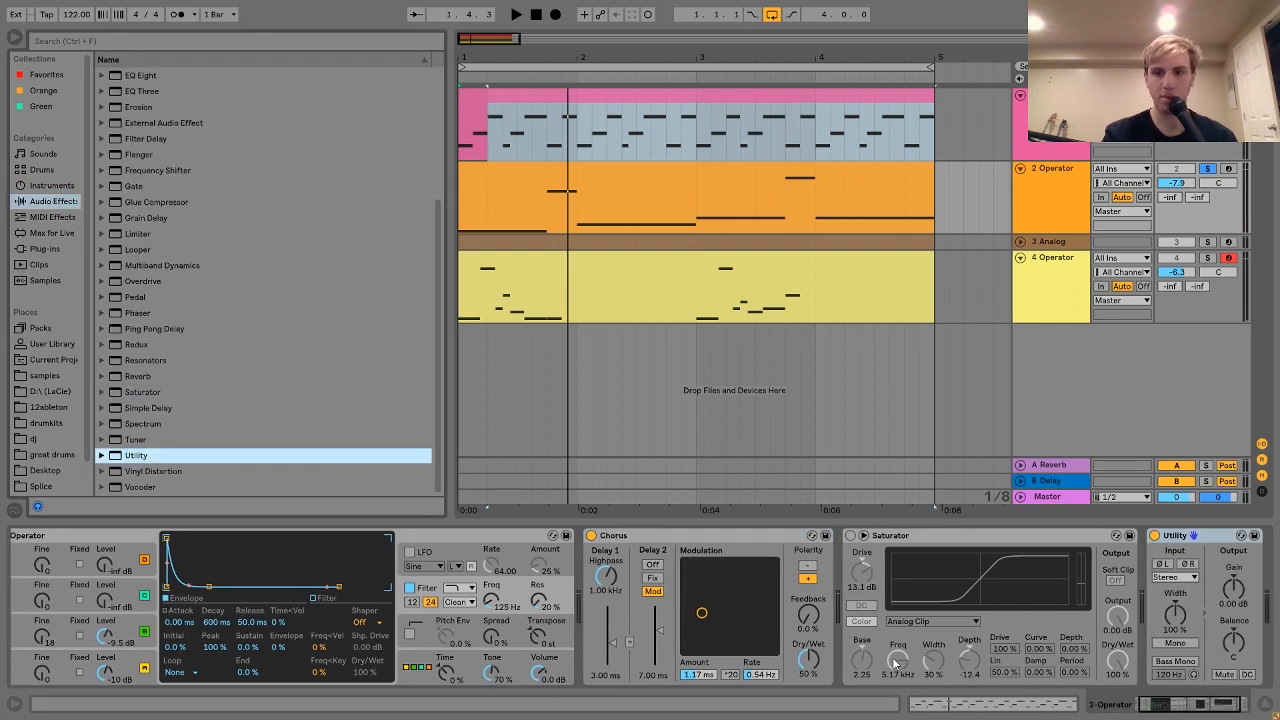
left_click(1176, 643)
key("space")
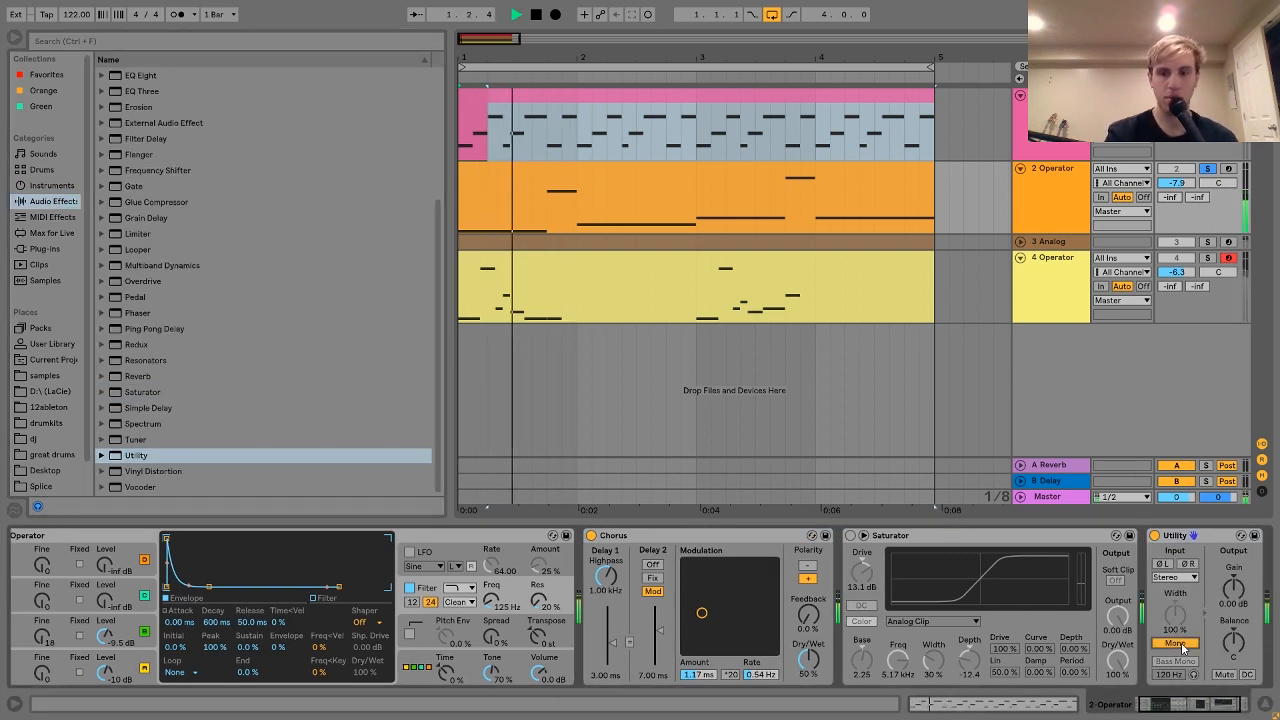
left_click(1222, 545)
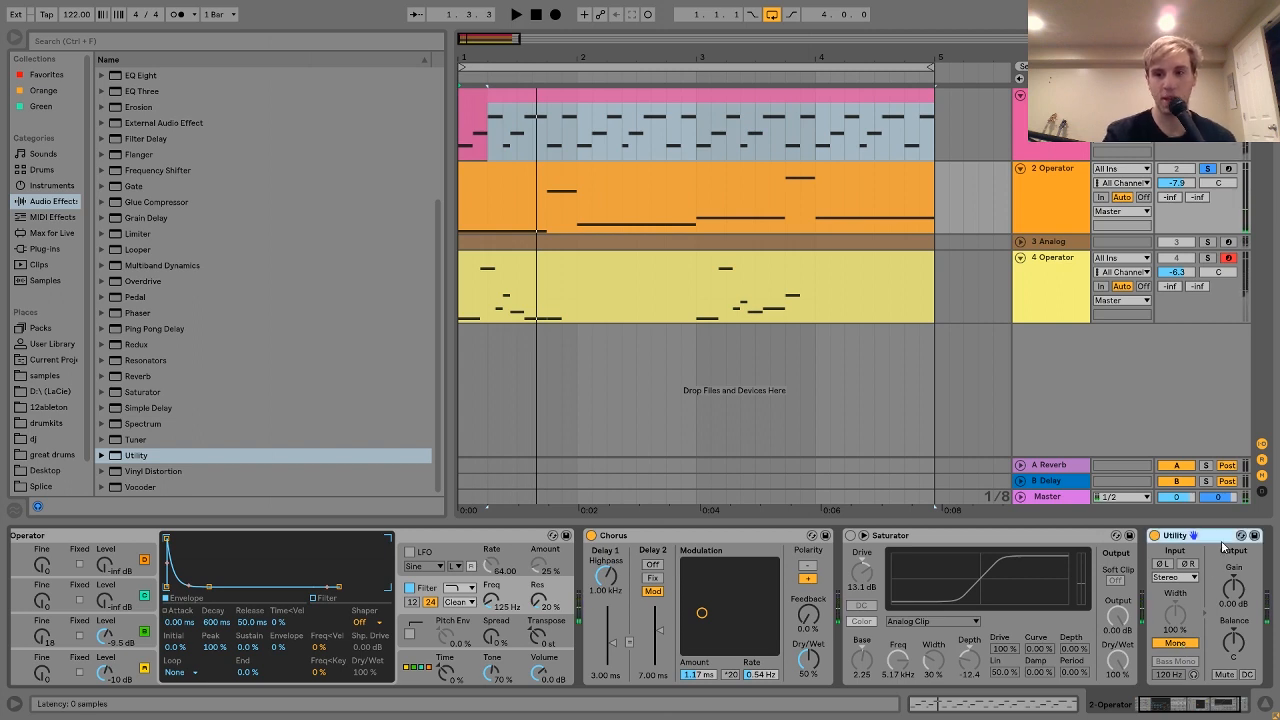
key("Delete")
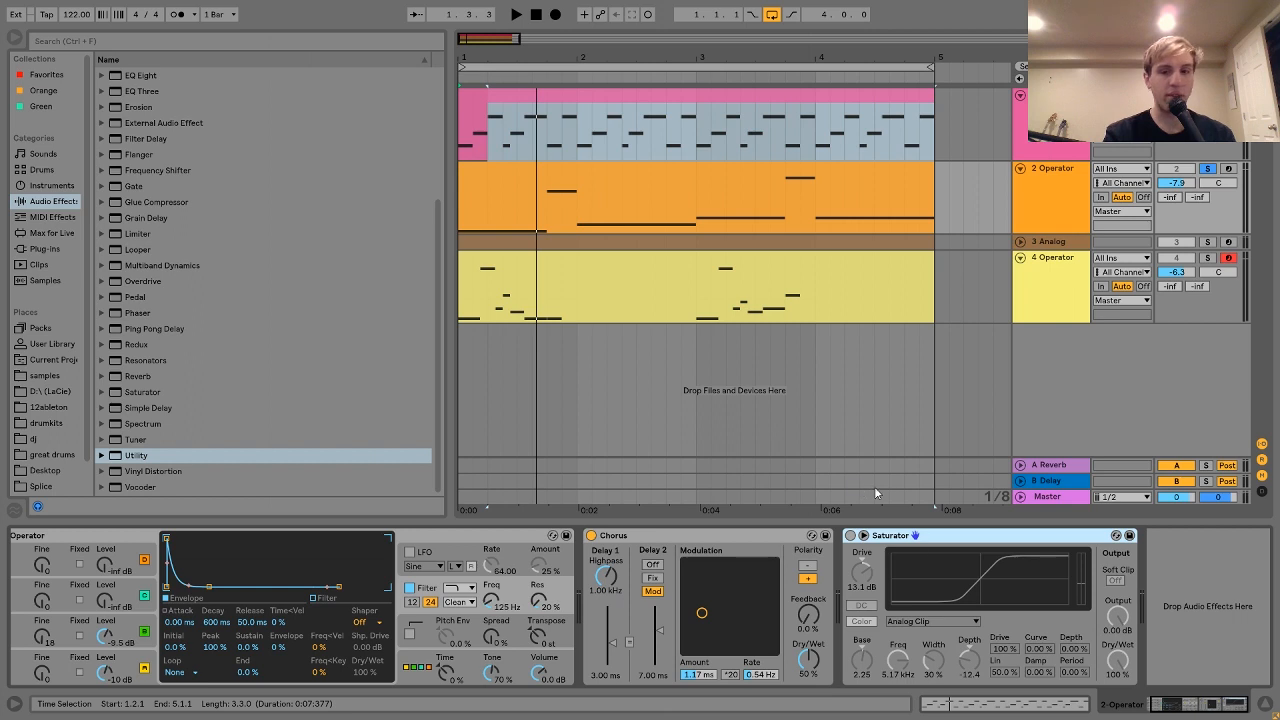
Re-enable the Saturator on the second track and play the result
left_click(850, 535)
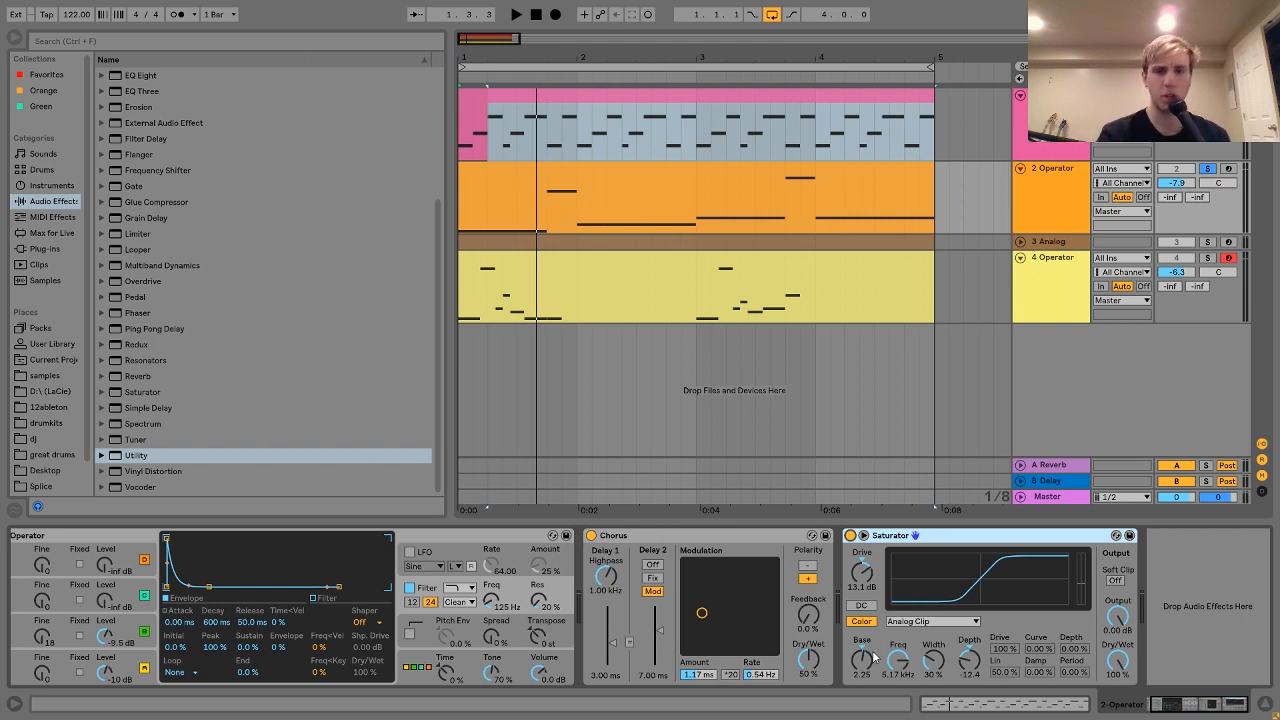
key("space")
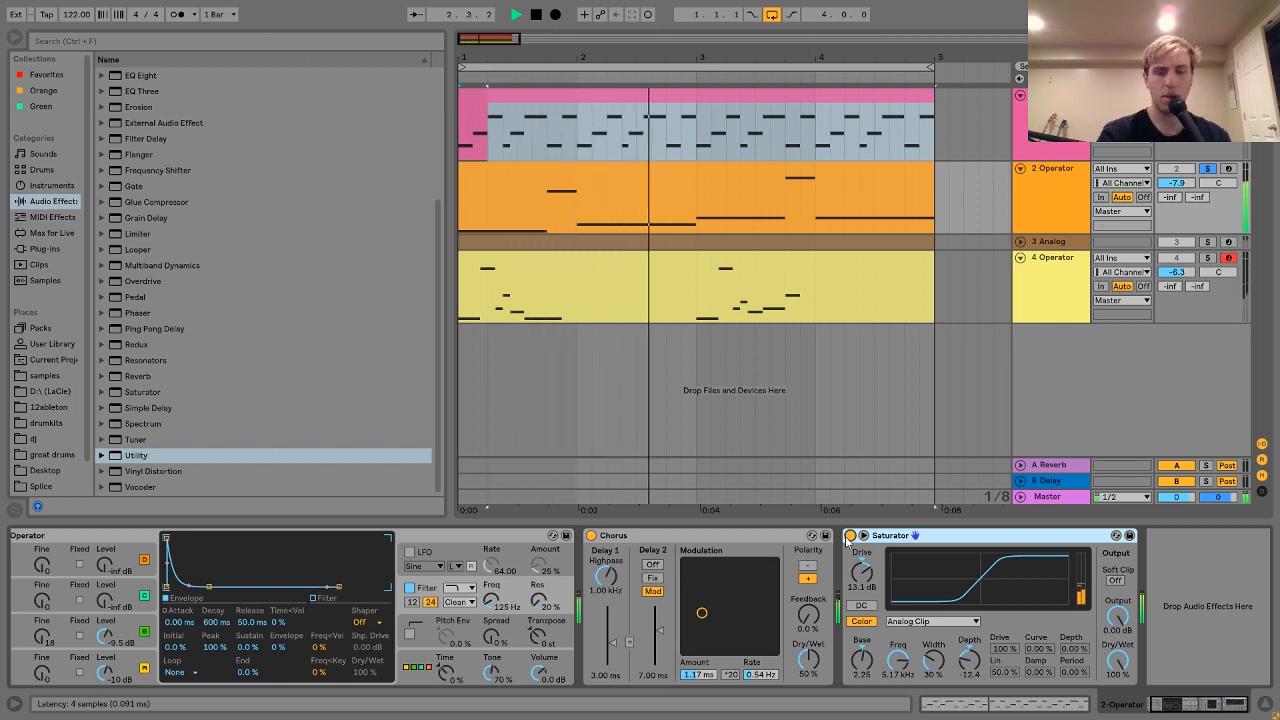
key("space")
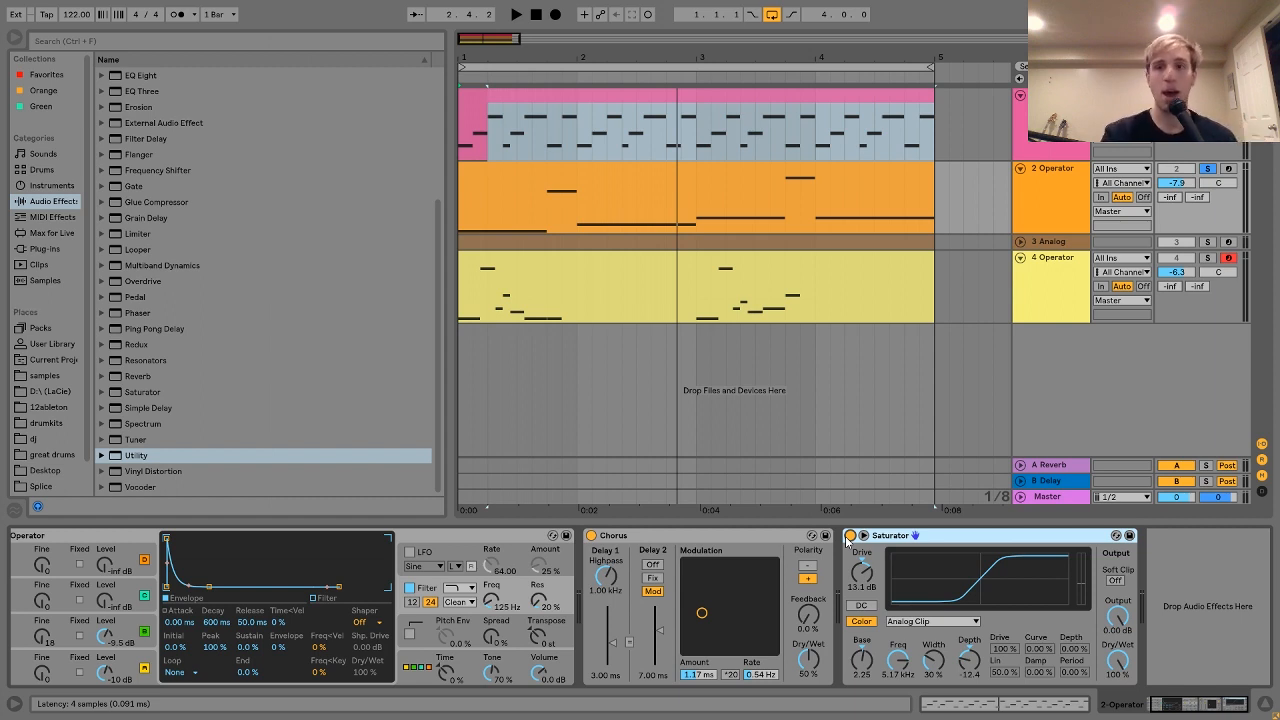
Unfold the 3 Analog track, solo it in place of the second track and play it
left_click(1055, 243)
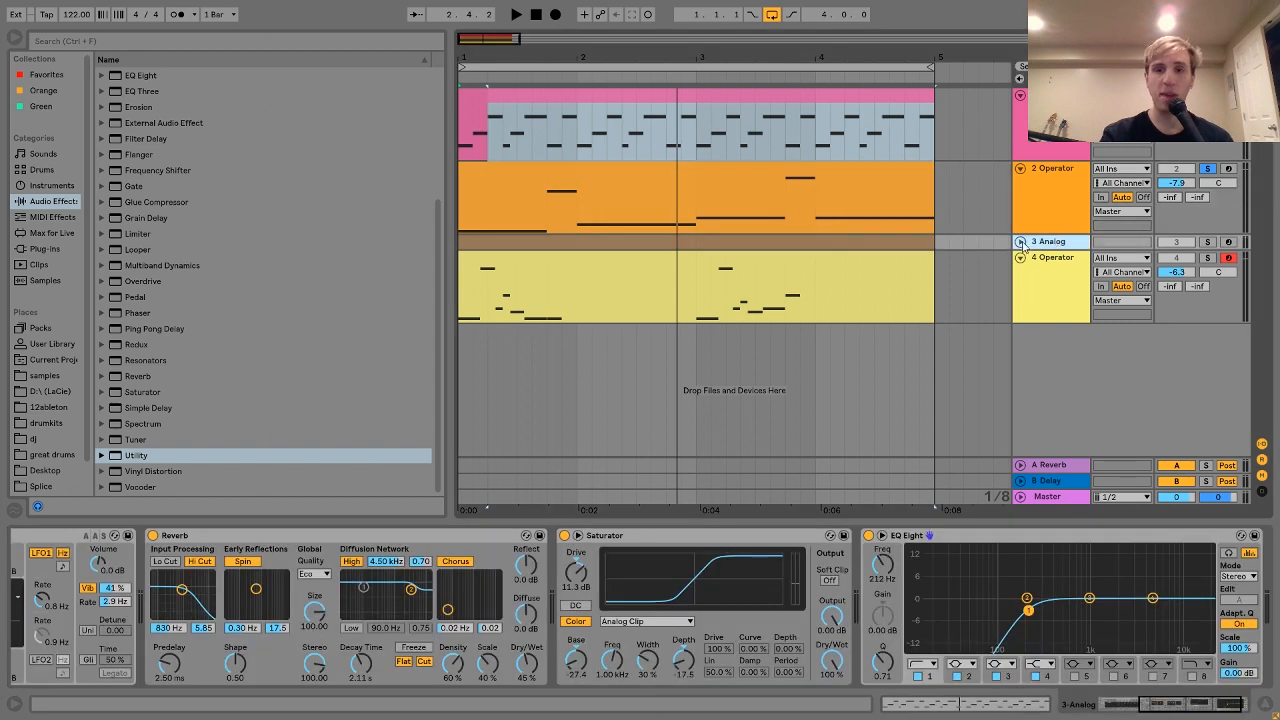
left_click(1020, 241)
left_click(1207, 242)
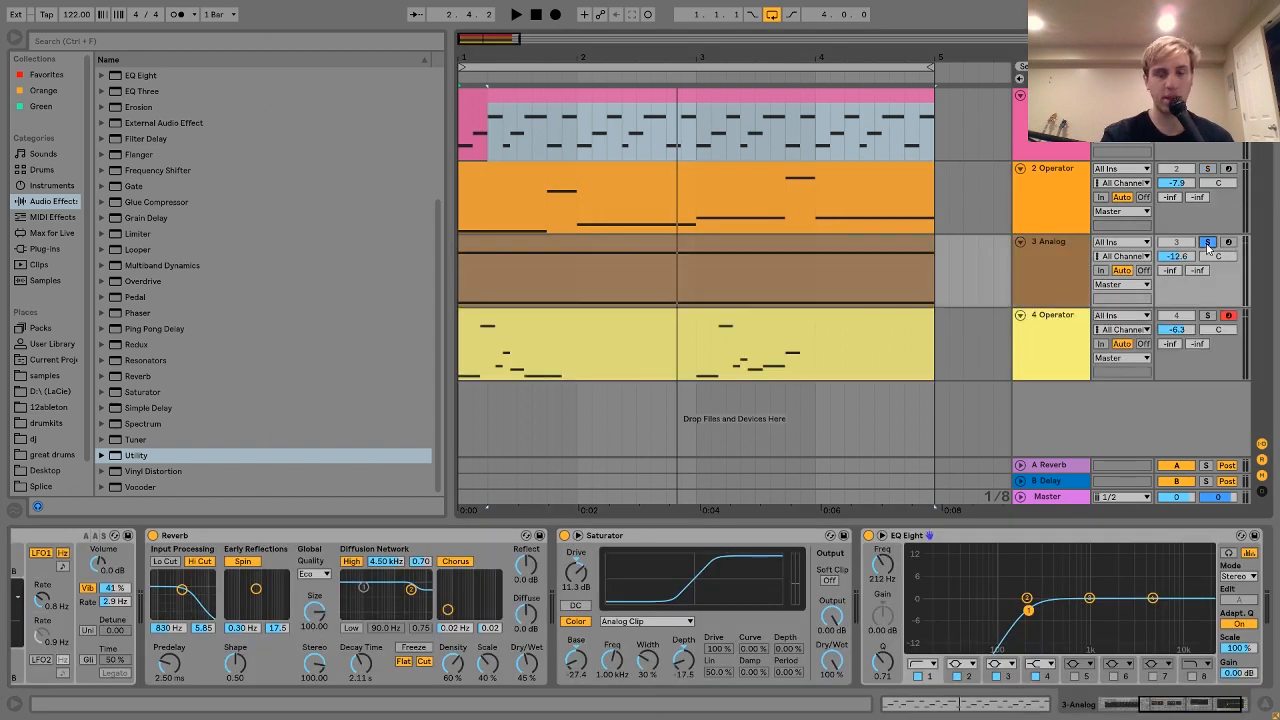
key("space")
left_click(1035, 268)
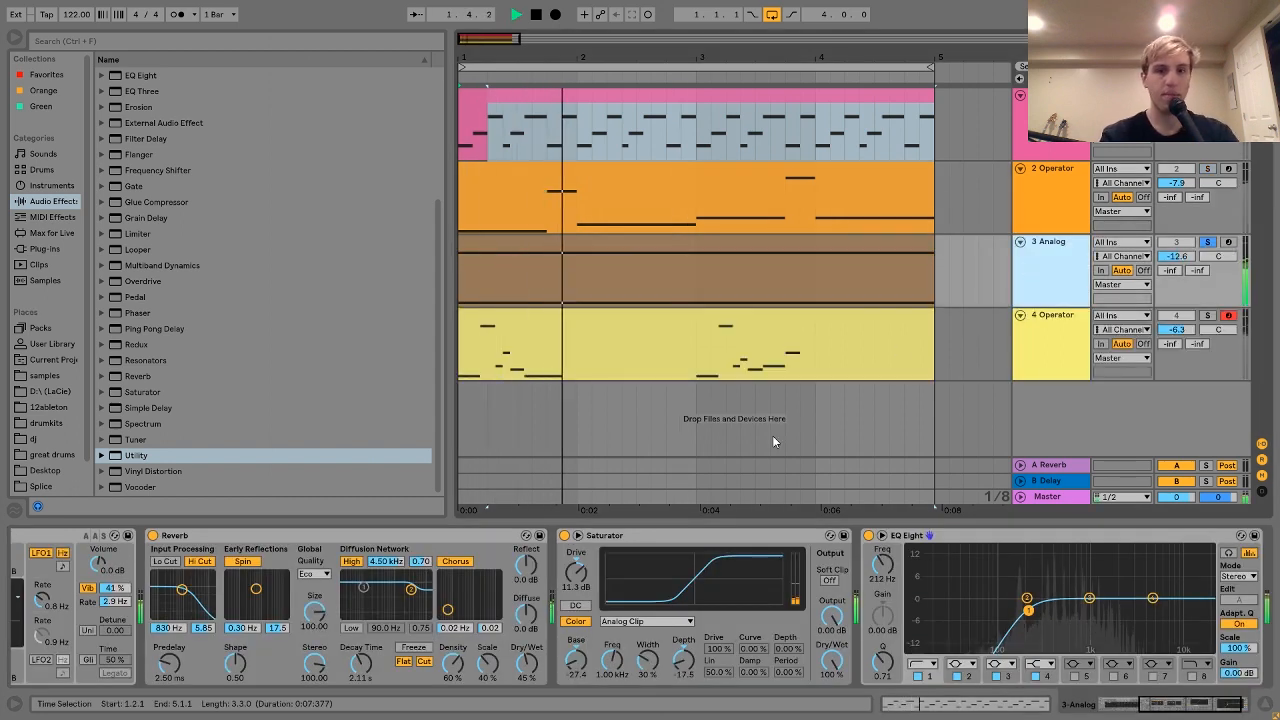
key("space")
Show the Analog device, play its track and unsolo it during playback to hear the full mix
scroll(692, 591, "up", 5)
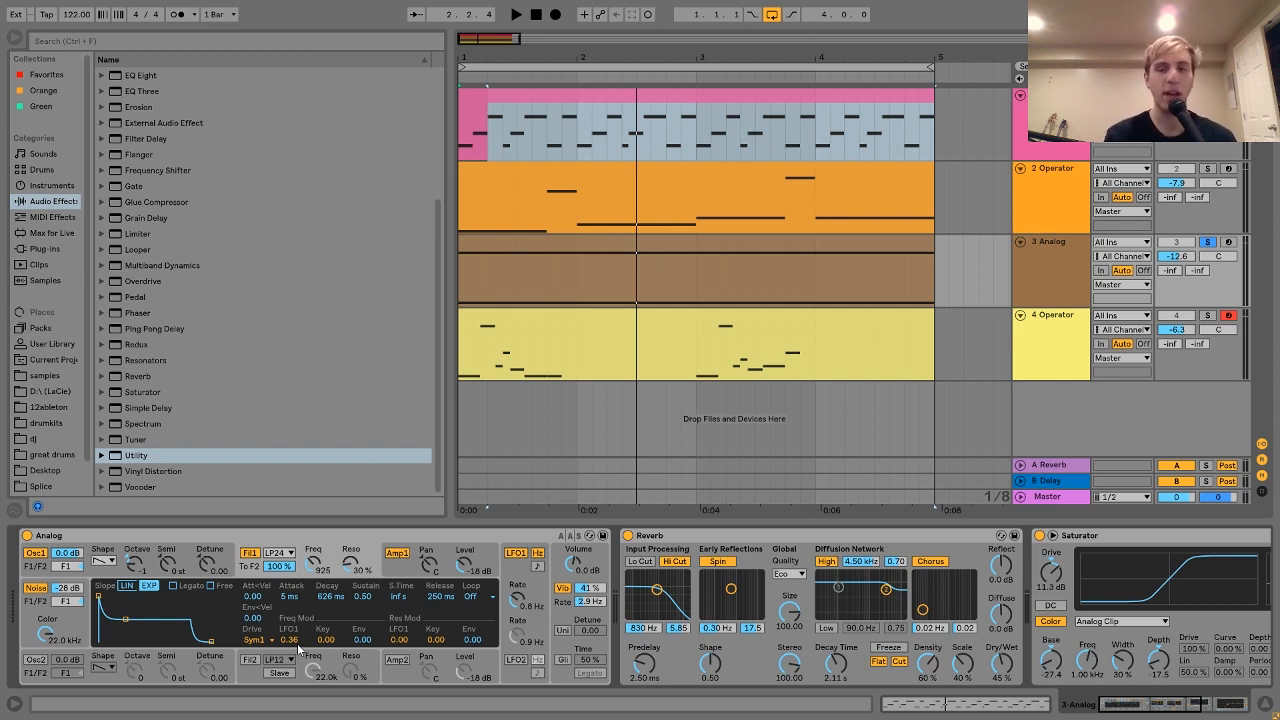
key("space")
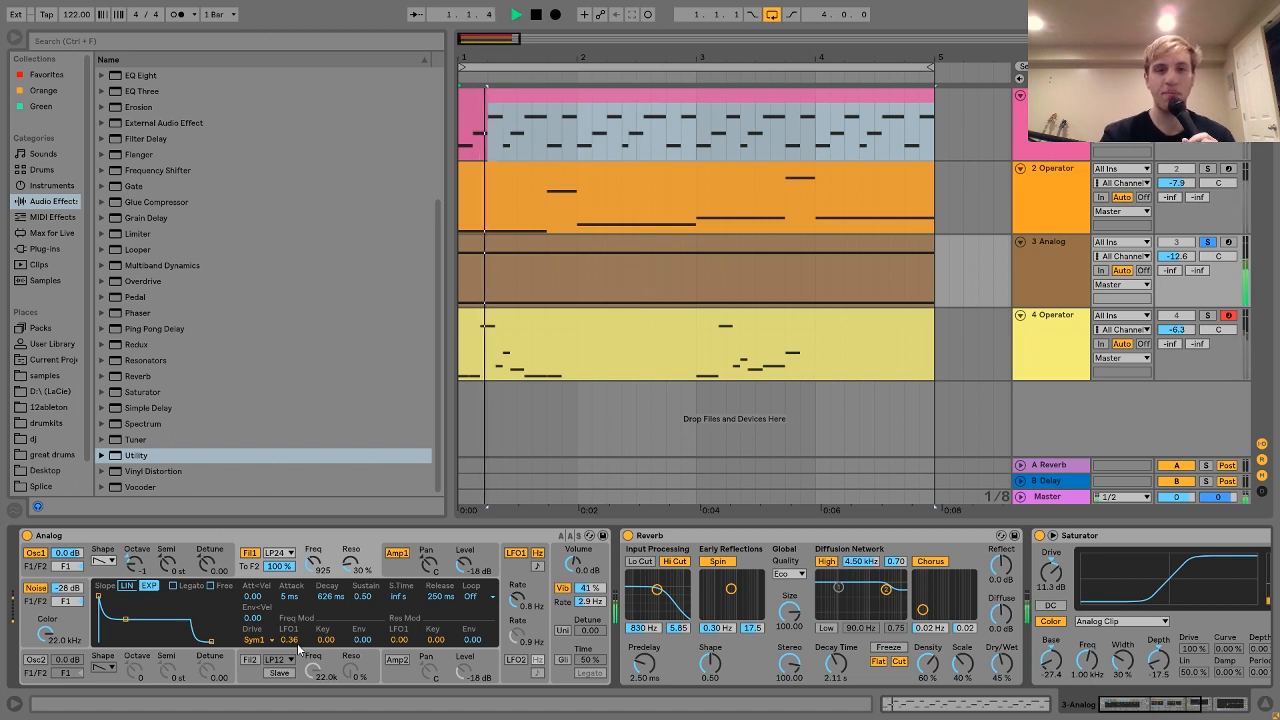
left_click(1208, 243)
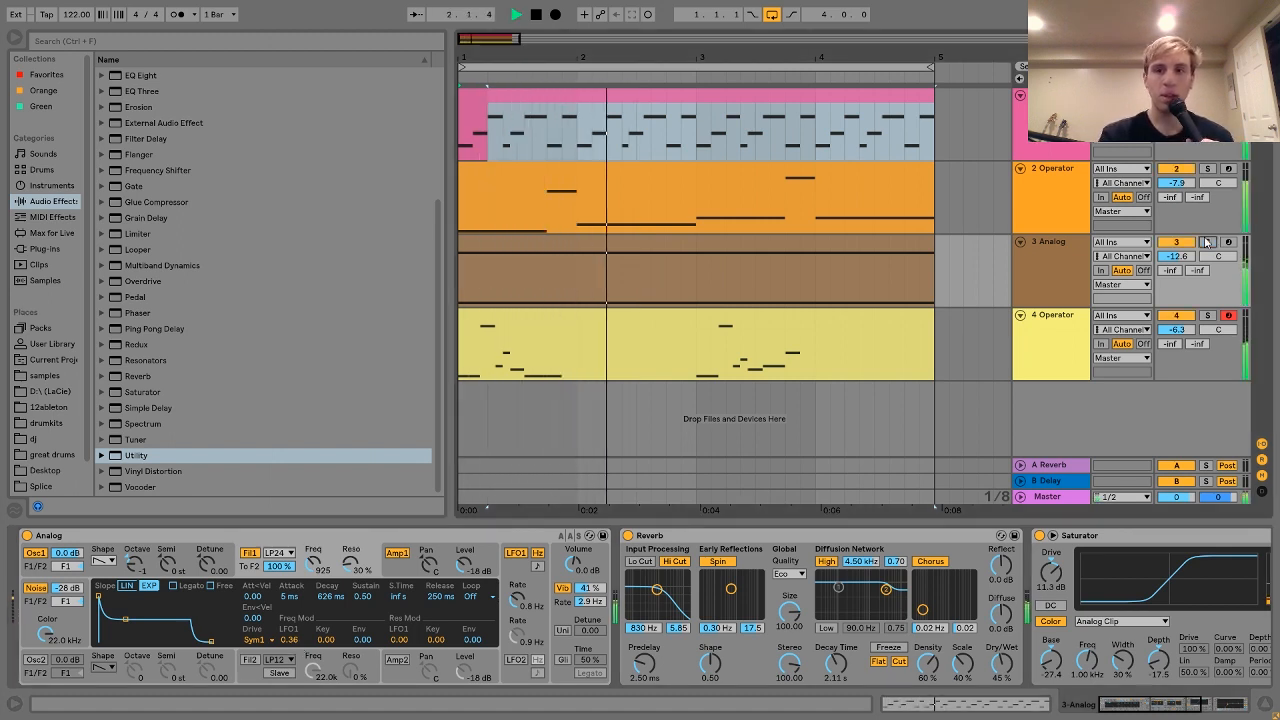
key("space")
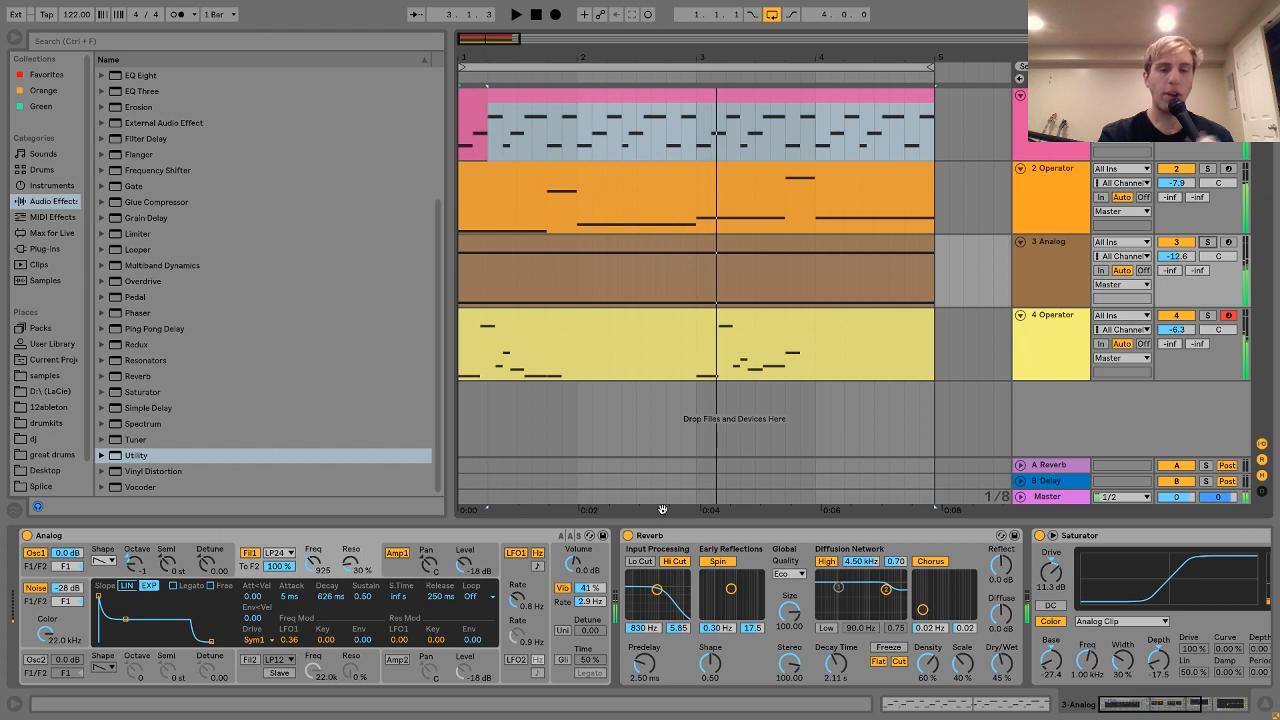
Turn off LFO1 in the Analog device, play the full mix and turn LFO1 back on
left_click(517, 555)
key("space")
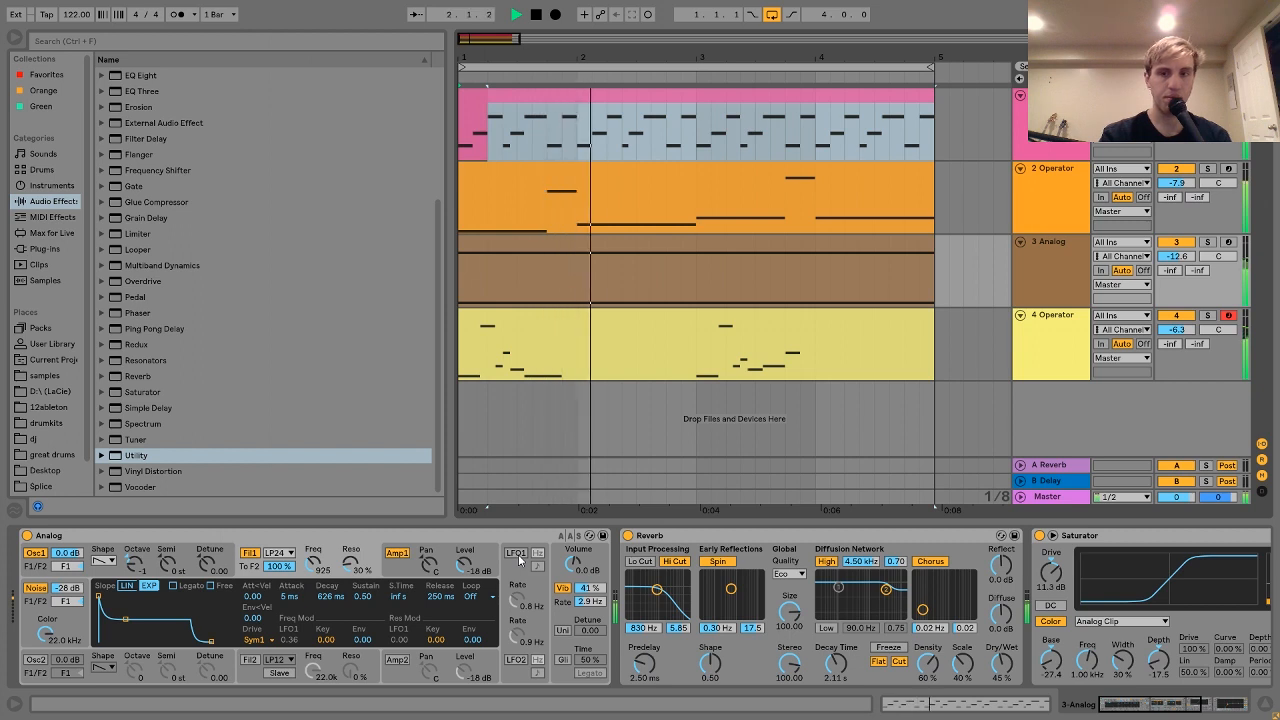
key("space")
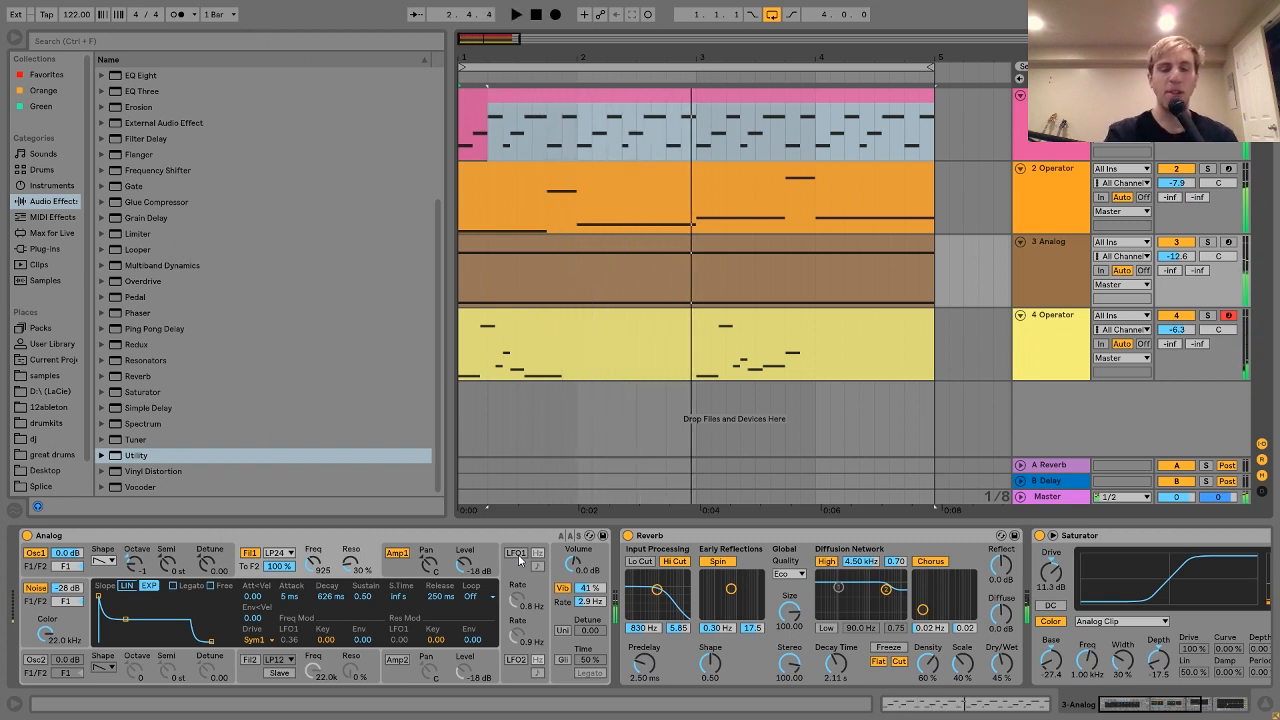
left_click(517, 555)
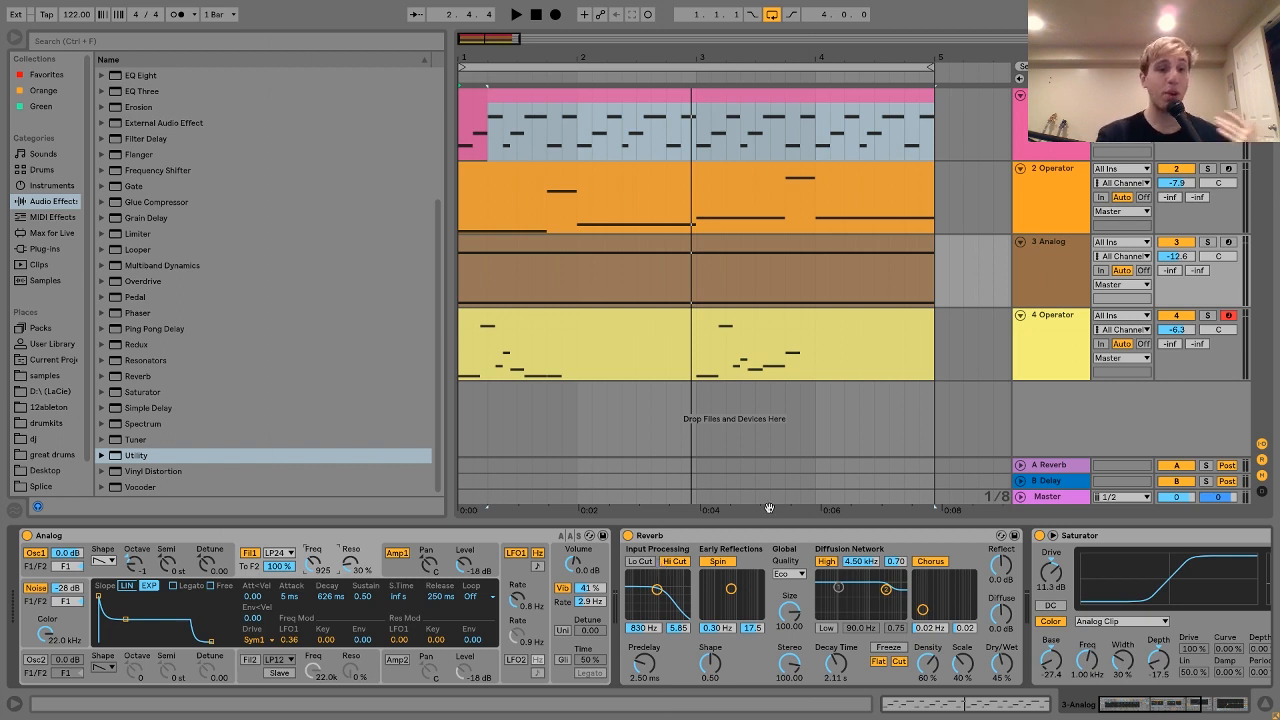
Show the automation lane for the Analog's filter 1 frequency in the arrangement
right_click(318, 566)
left_click(350, 489)
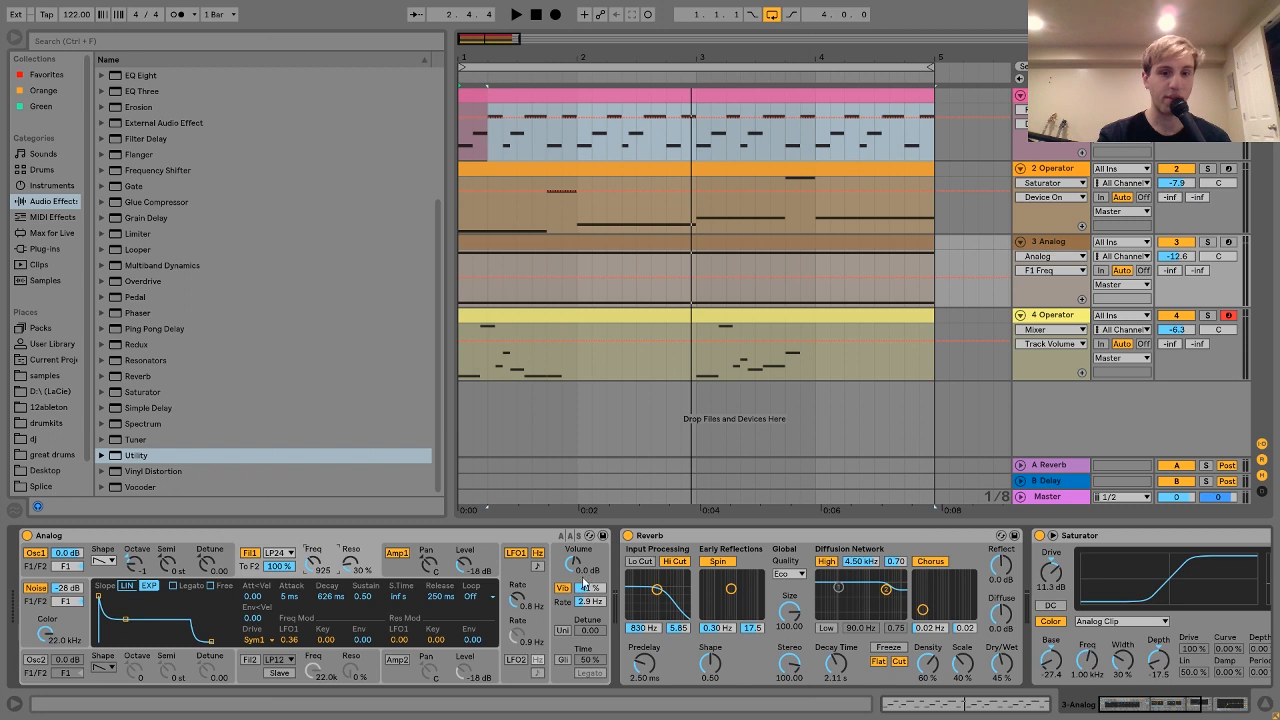
Solo the 3 Analog track and play it while turning the Analog's vibrato off and back on
left_click(562, 586)
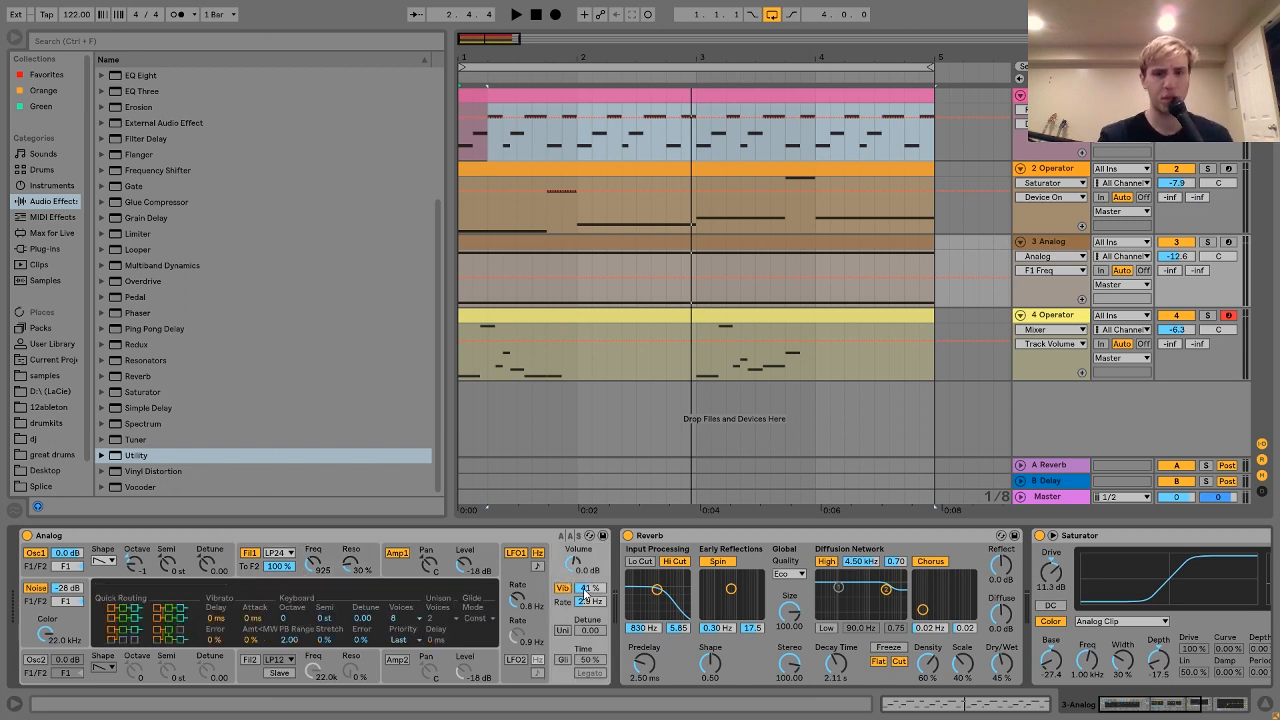
key("space")
left_click(1207, 242)
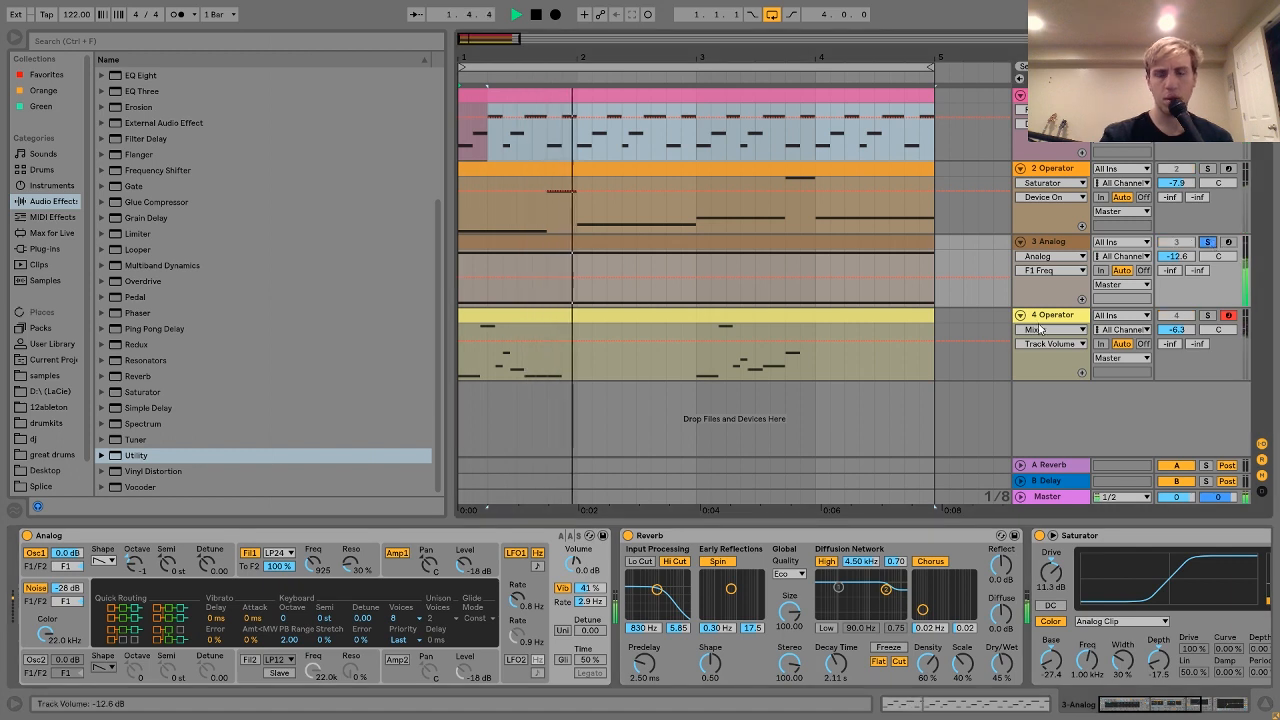
left_click(562, 587)
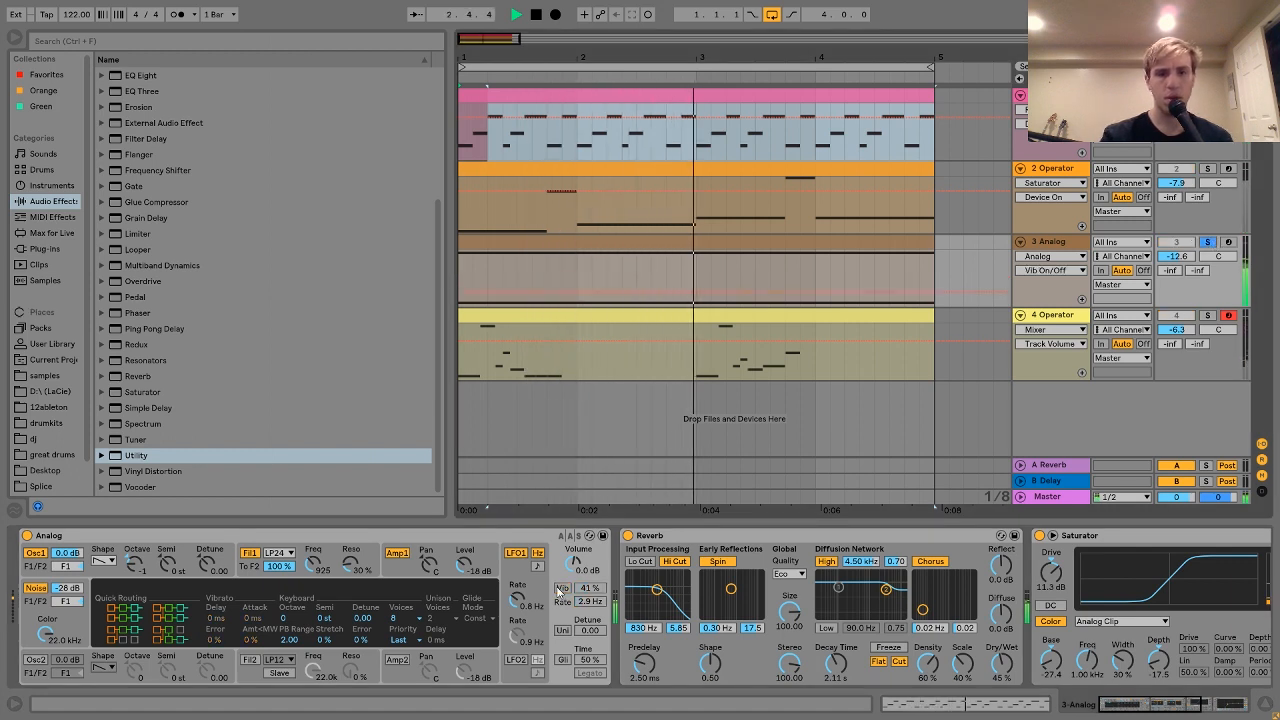
left_click(562, 587)
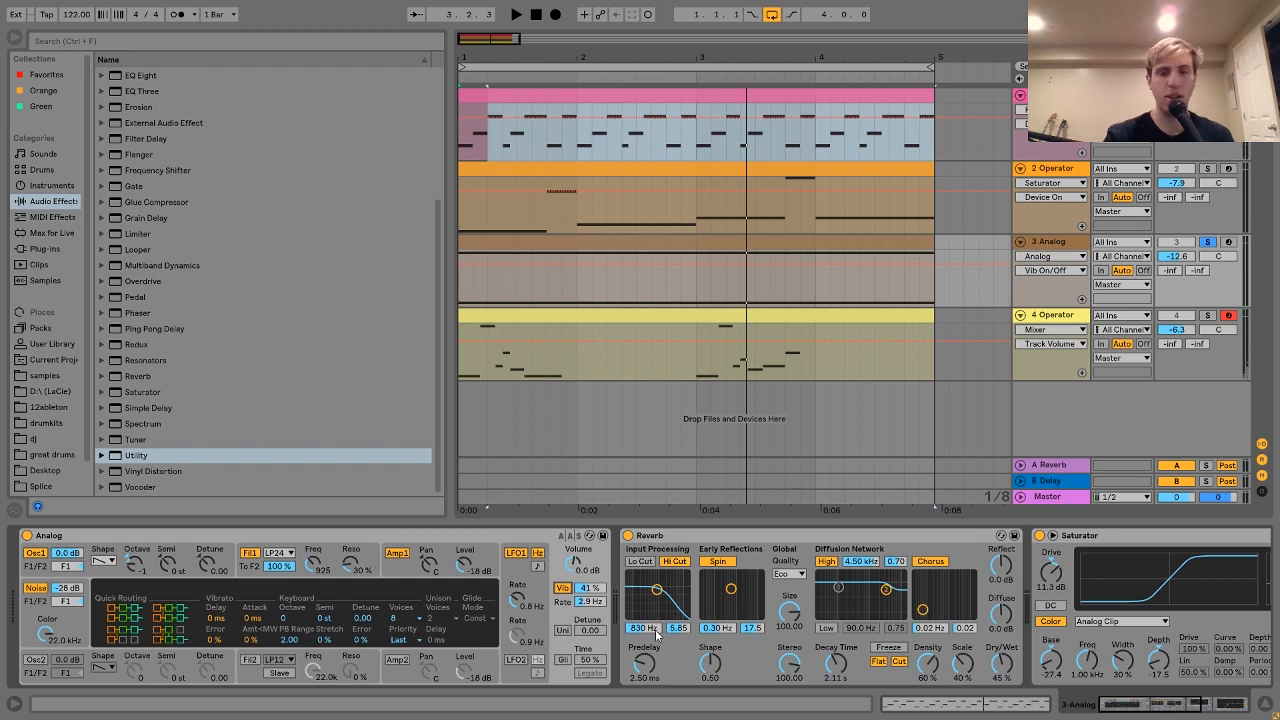
Examine the settings of the Reverb, Saturator and EQ Eight on the 3 Analog track
scroll(604, 590, "right", 5)
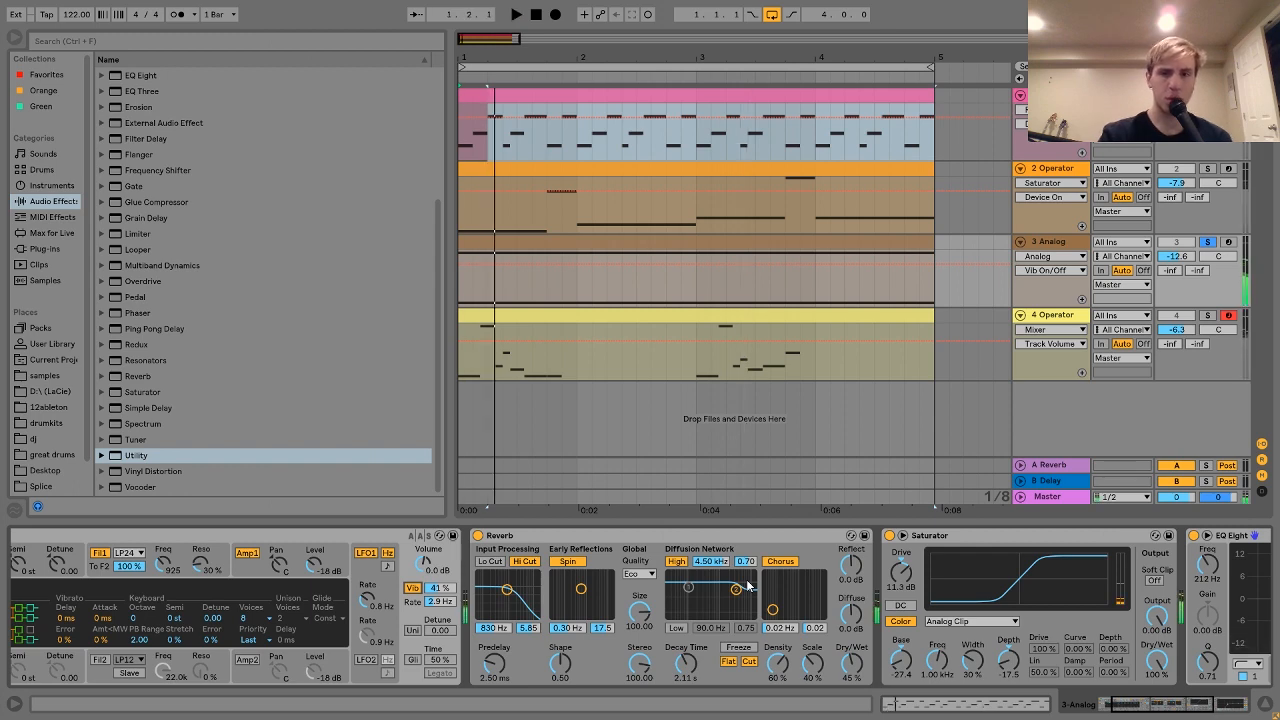
scroll(748, 587, "right", 7)
scroll(747, 586, "right", 6)
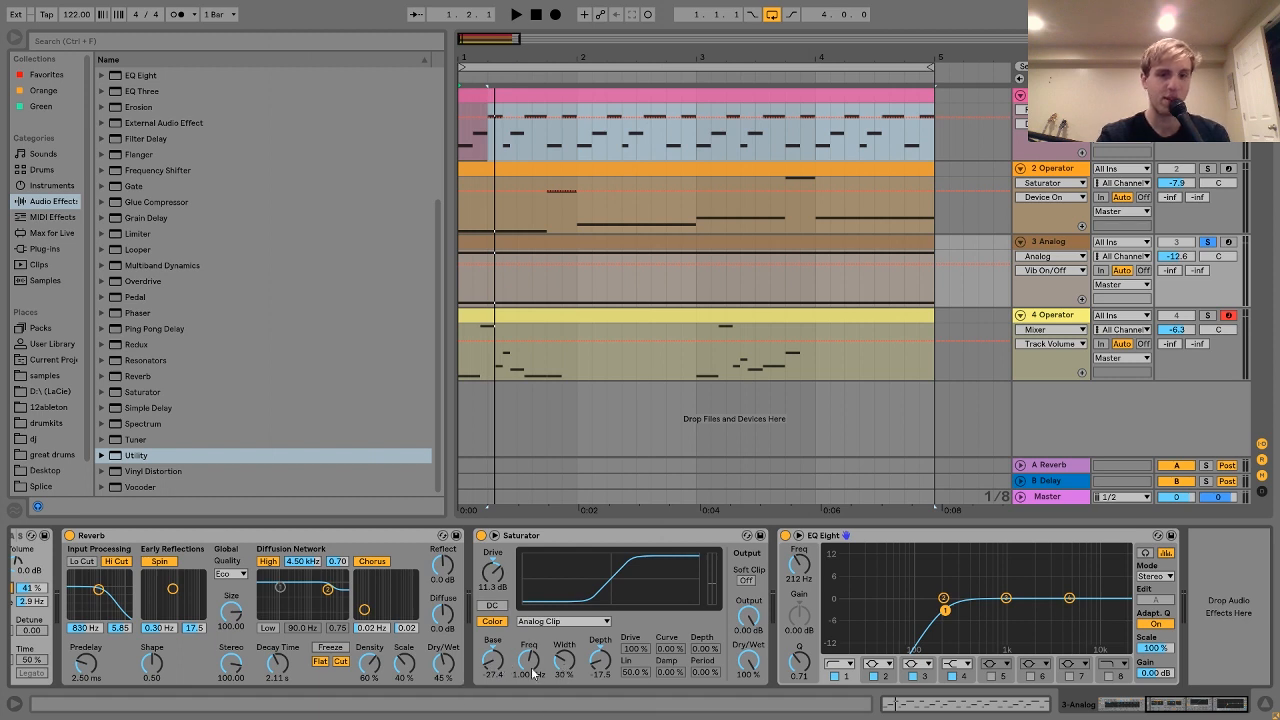
Play the soloed 3 Analog track while turning its Saturator off and back on
key("space")
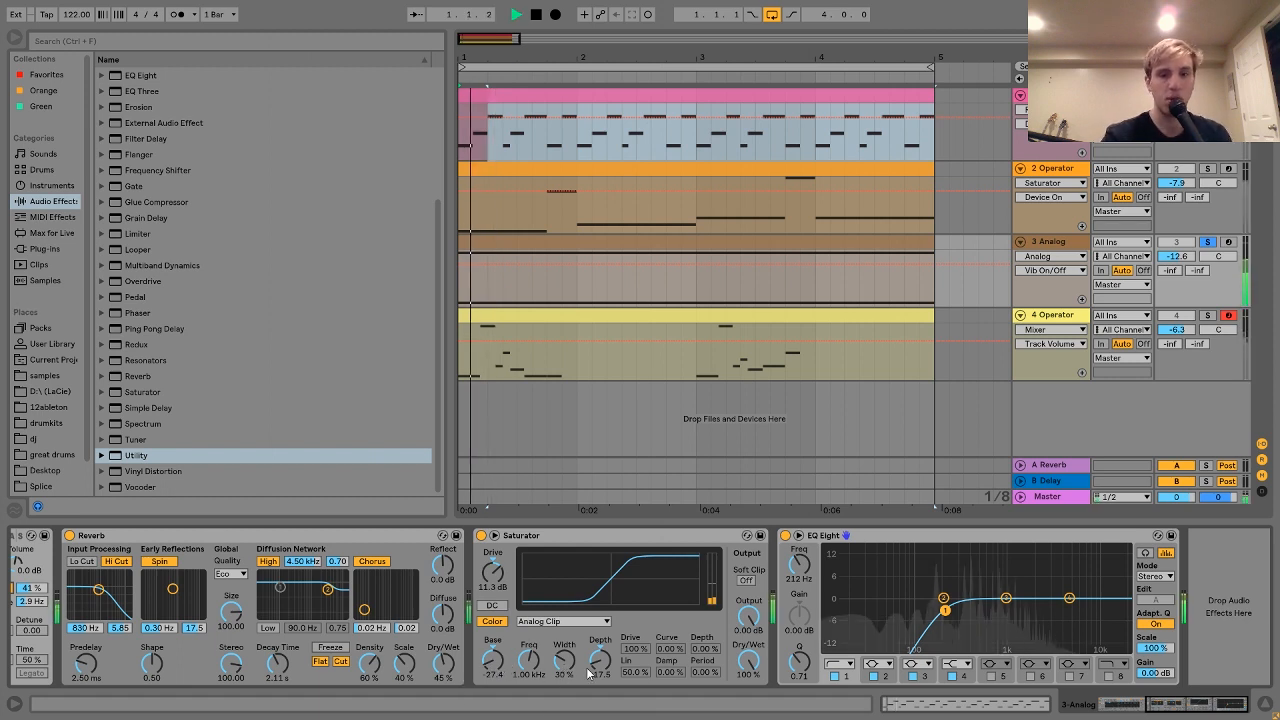
left_click(478, 535)
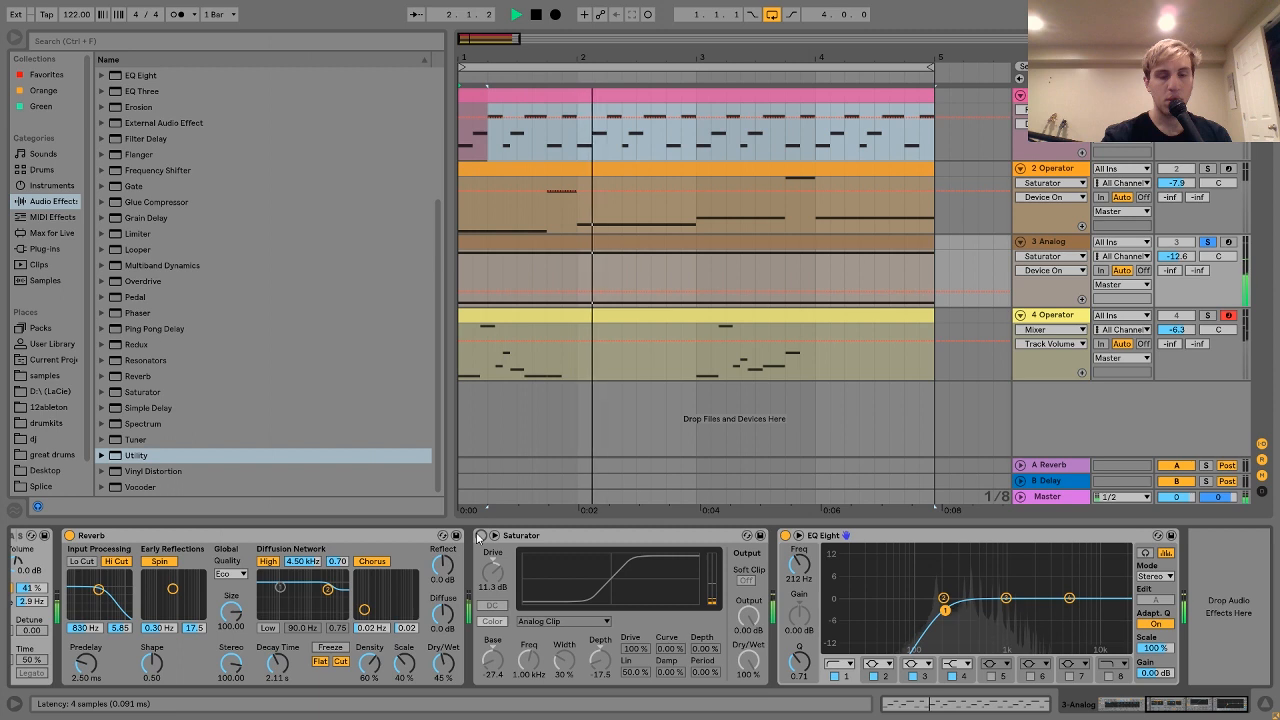
left_click(478, 535)
key("space")
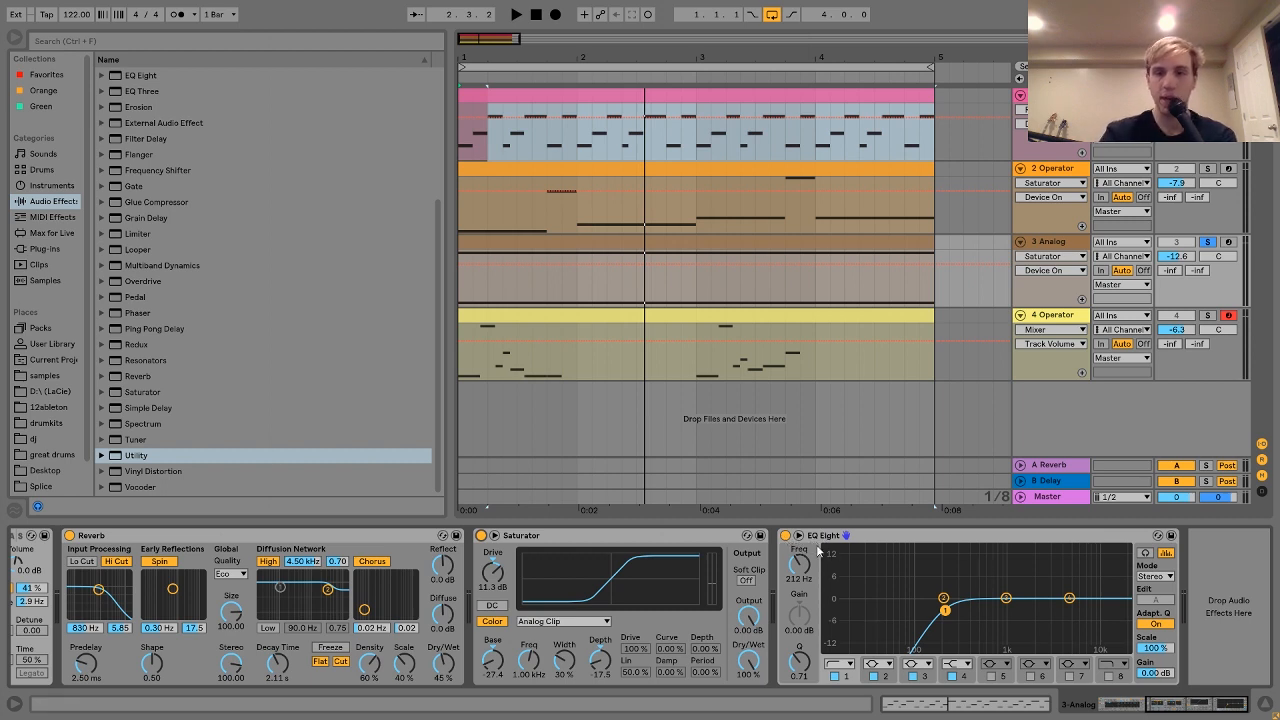
Compare the 3 Analog track's sound with its EQ Eight turned off and back on
left_click(786, 537)
key("space")
left_click(786, 537)
key("space")
key("space")
key("space")
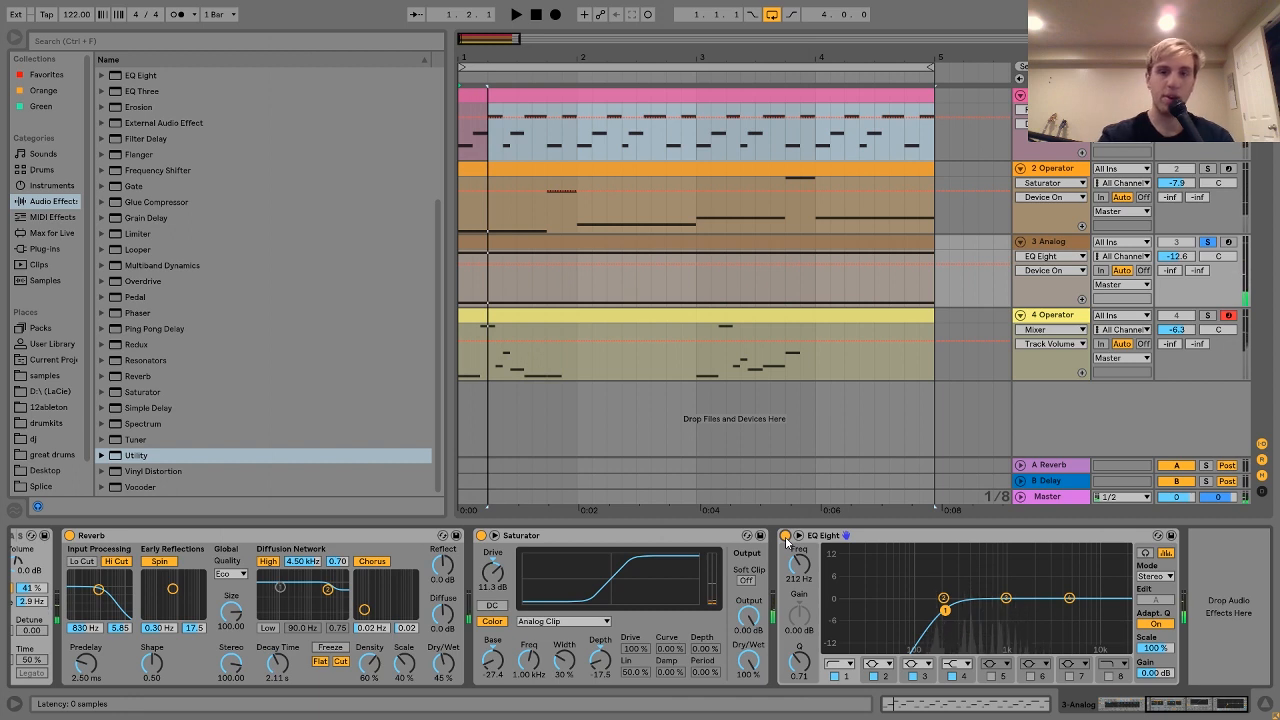
key("space")
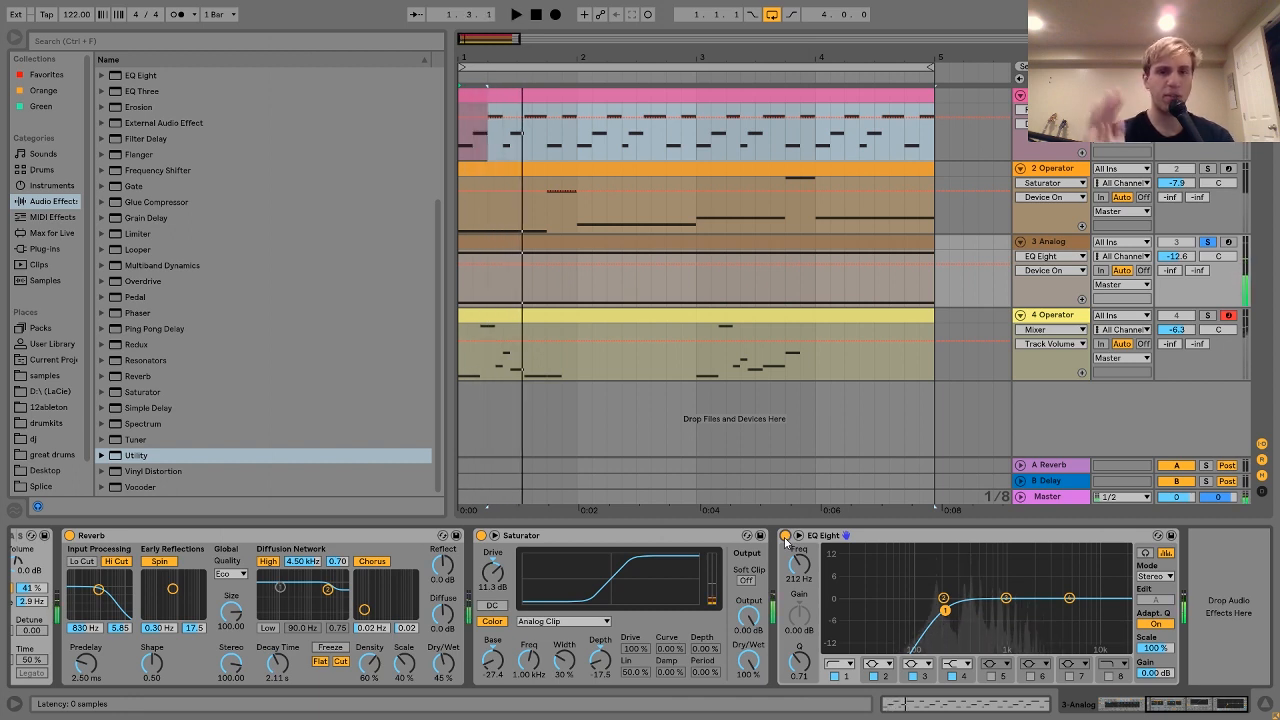
Solo the 2 Operator track and examine the notes in its MIDI clip, returning to the device chain
double_click(582, 242)
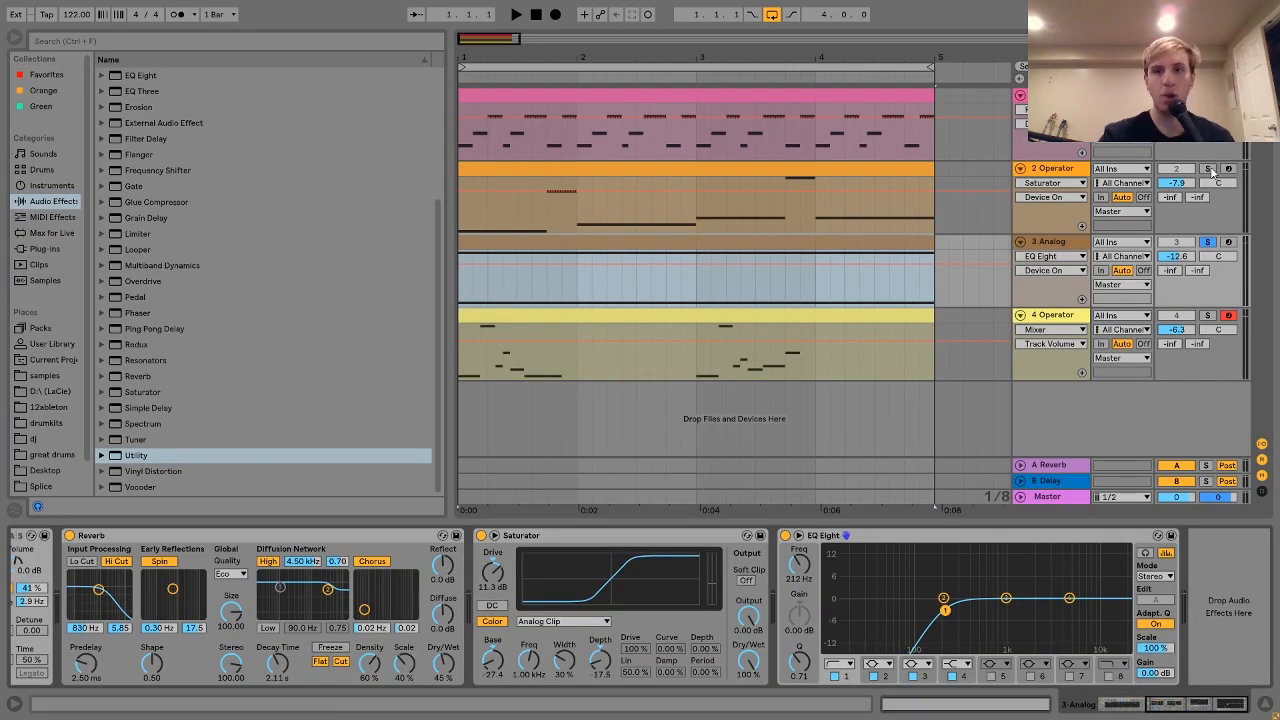
left_click(911, 187)
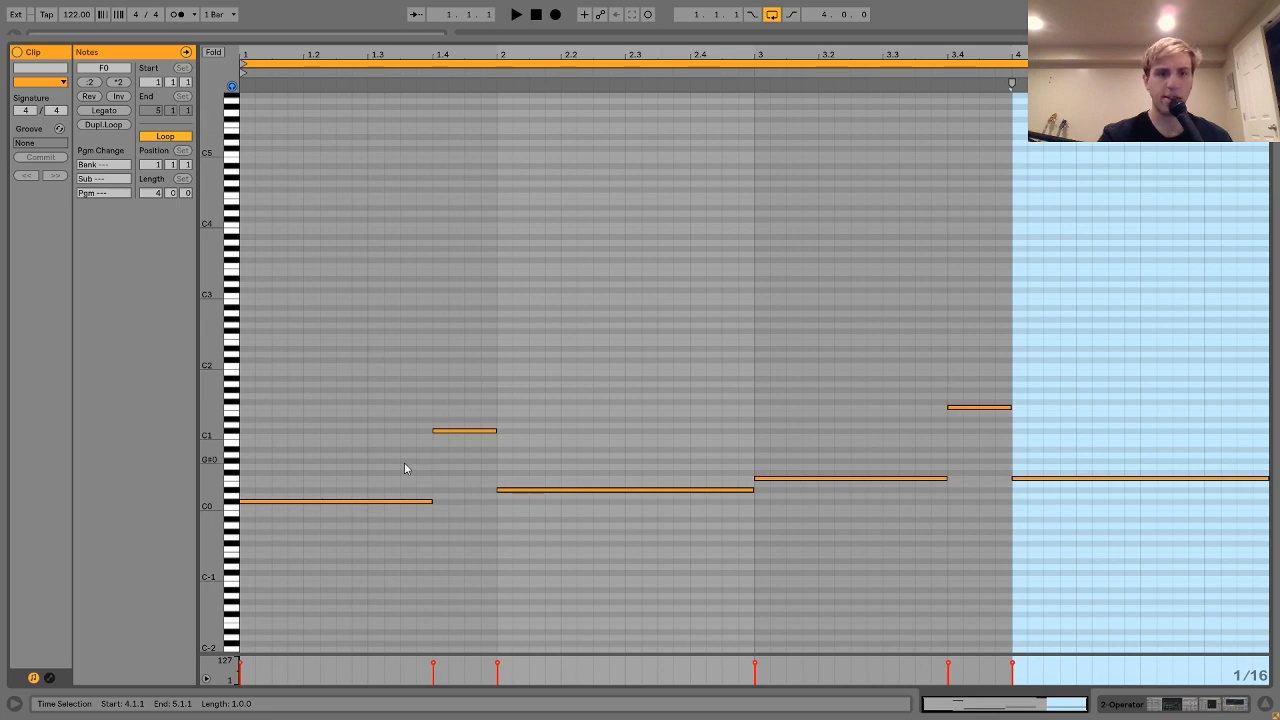
left_click_drag(369, 446, 366, 660)
left_click_drag(654, 591, 662, 426)
left_click_drag(833, 434, 890, 649)
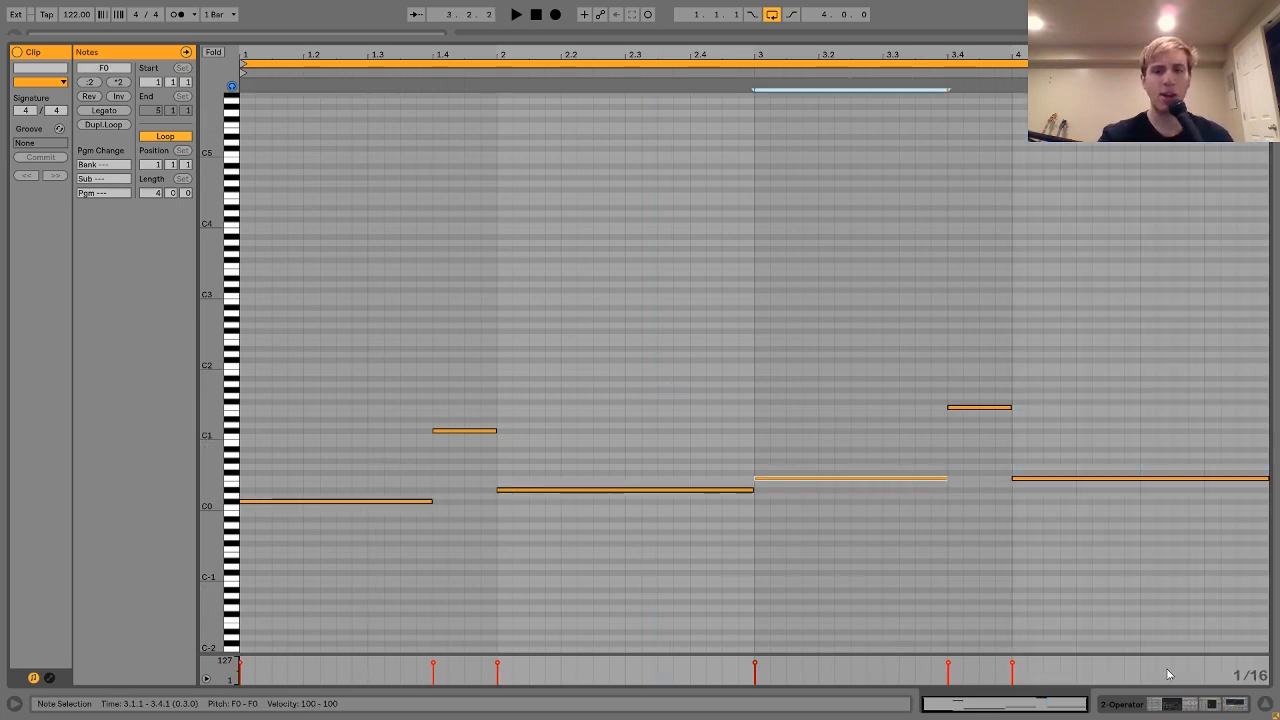
left_click(1183, 708)
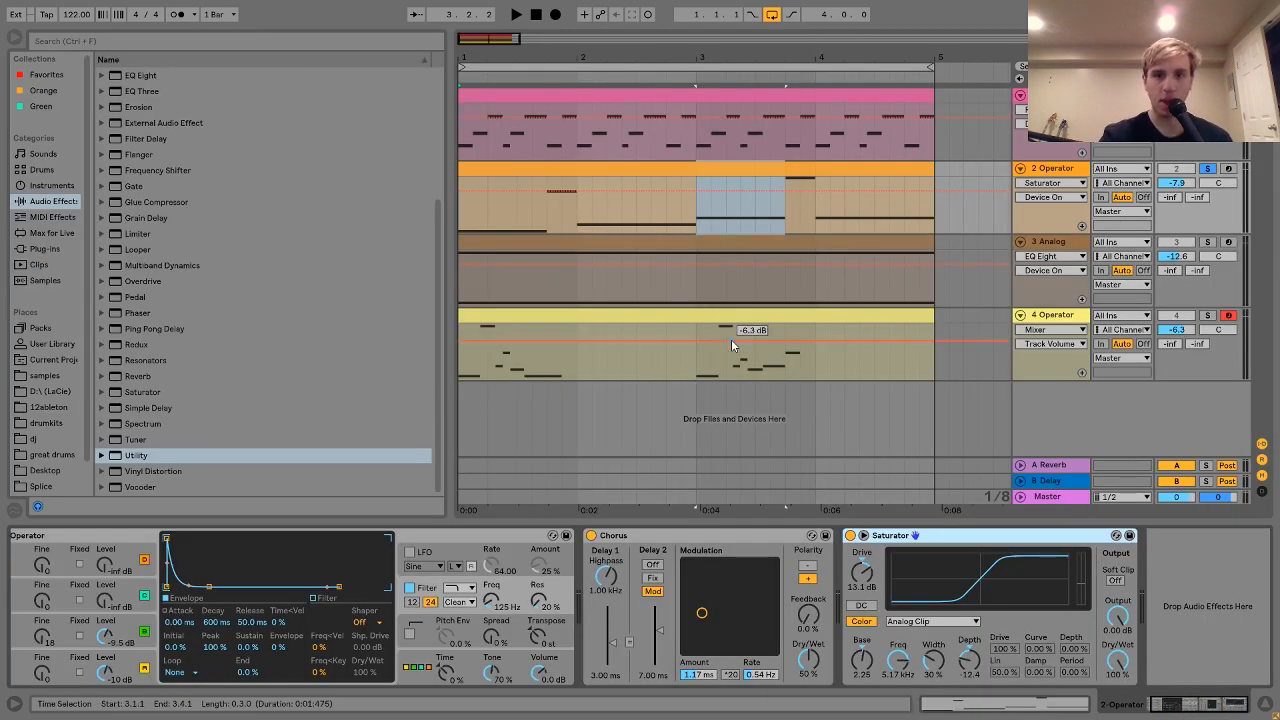
Solo the 4 Operator track and play its clip from the start
left_click(706, 314)
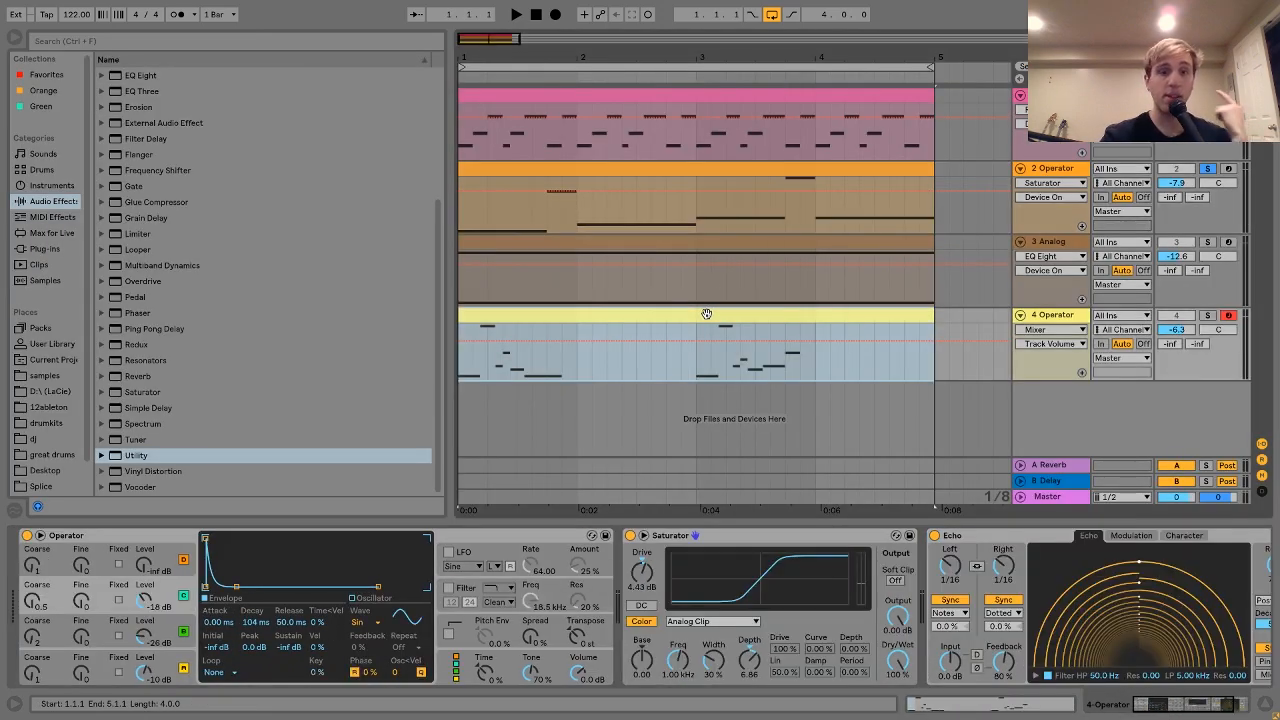
left_click(1208, 316)
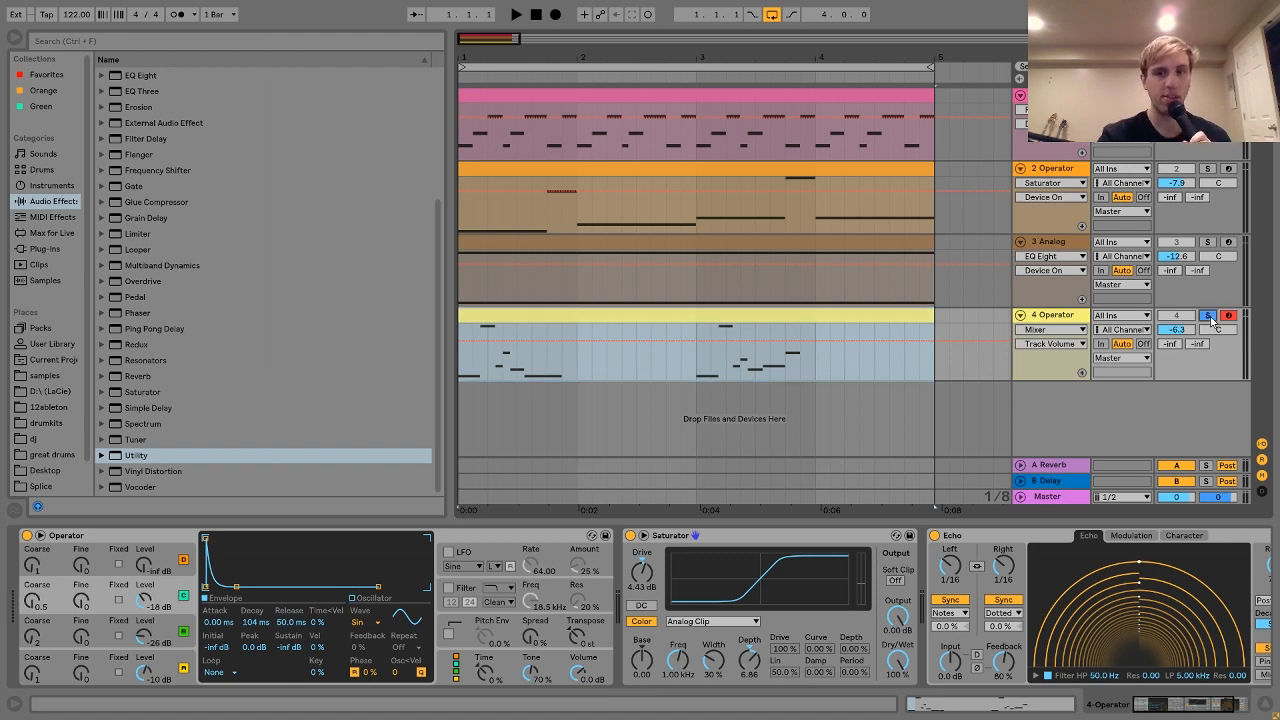
key("space")
key("space")
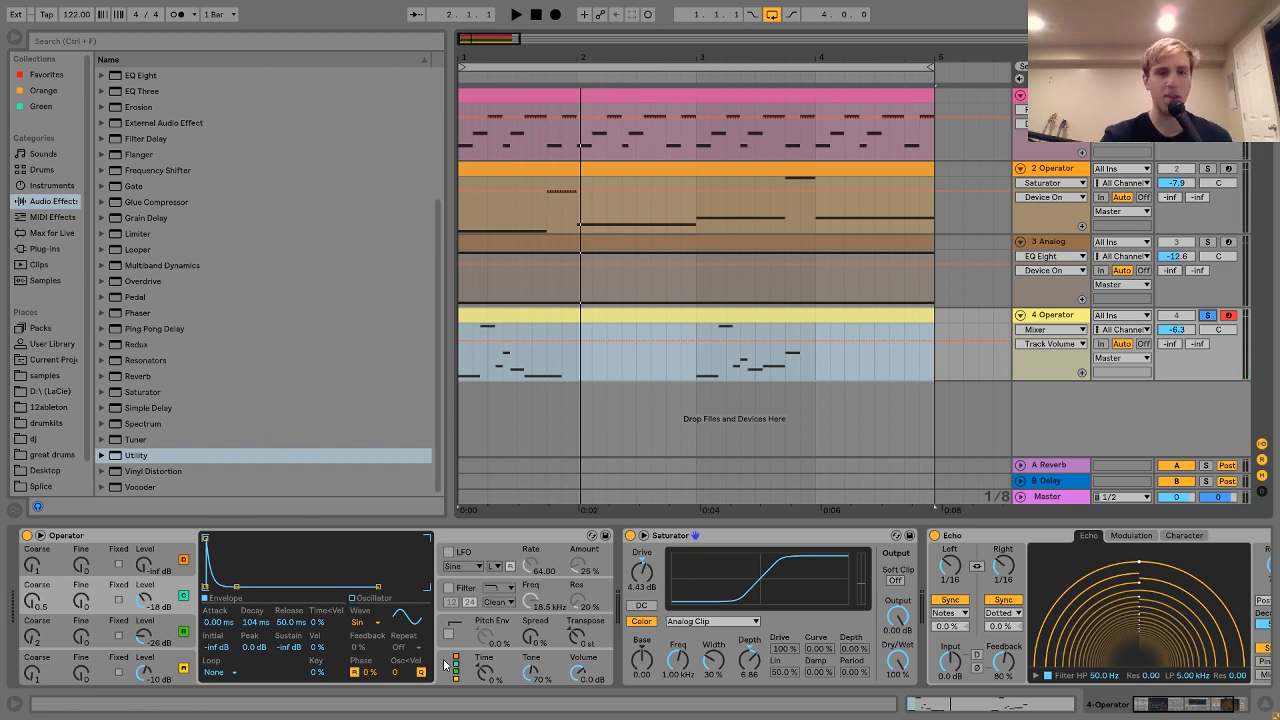
Examine the envelopes of oscillators A, C and B in the 4 Operator track's synth
left_click(181, 664)
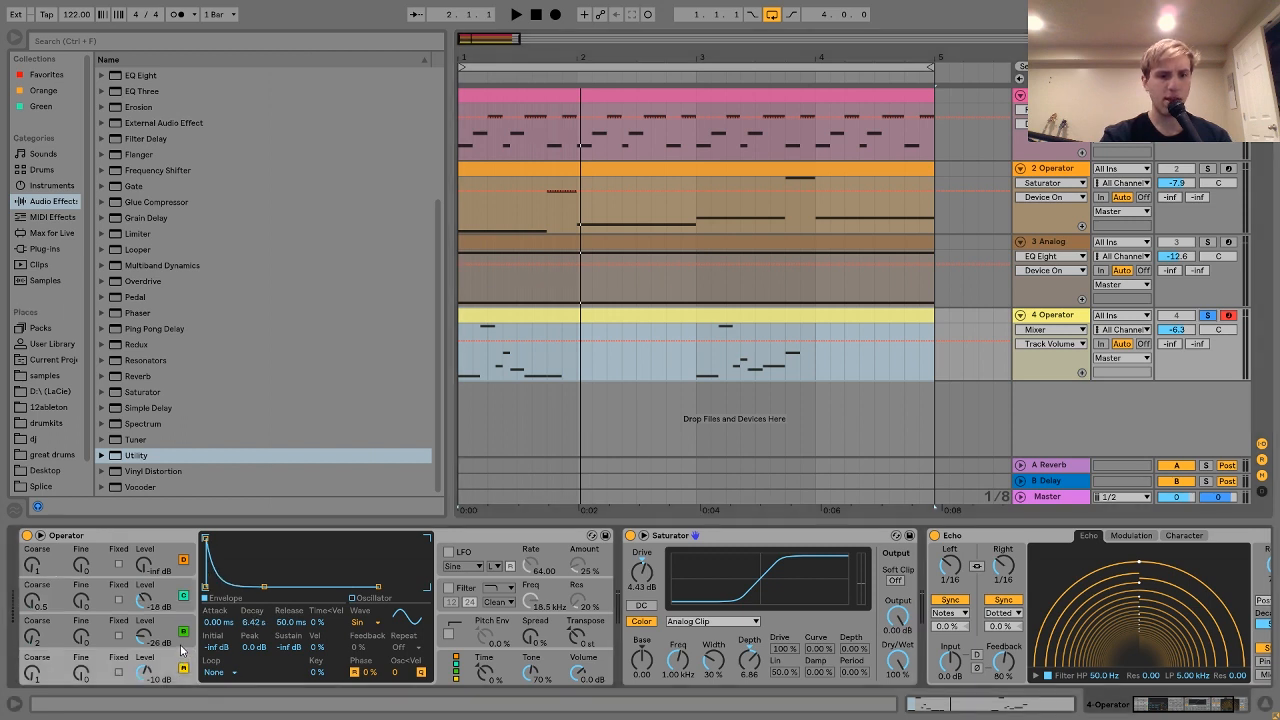
left_click(173, 607)
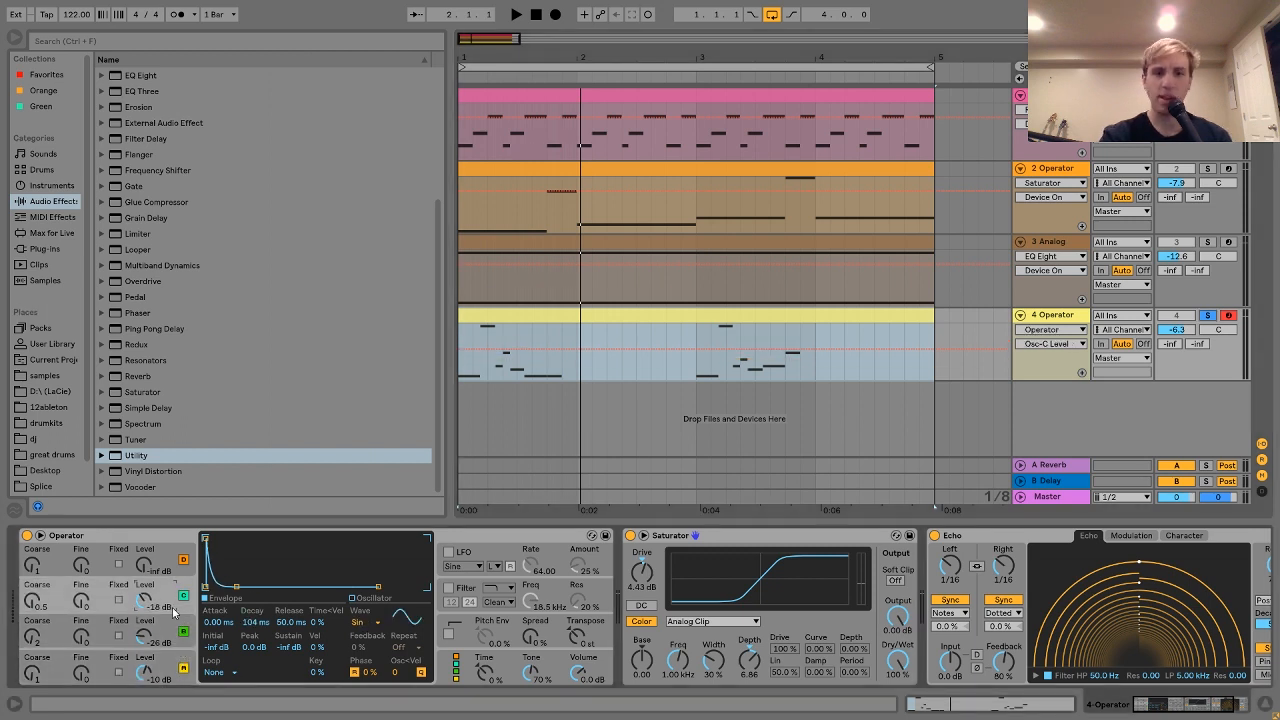
left_click(184, 628)
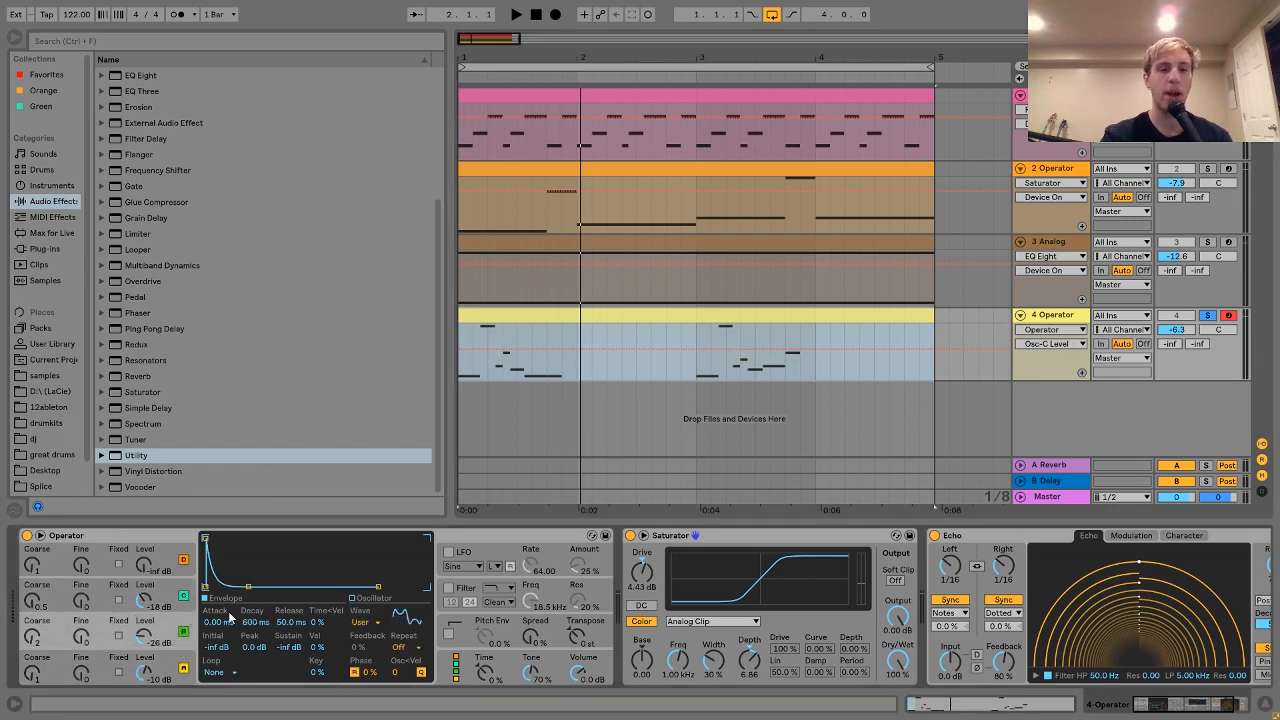
Show the oscillator waveform view and compare oscillators A, C and B, including the drawn harmonics of oscillator B
left_click(406, 620)
left_click(183, 663)
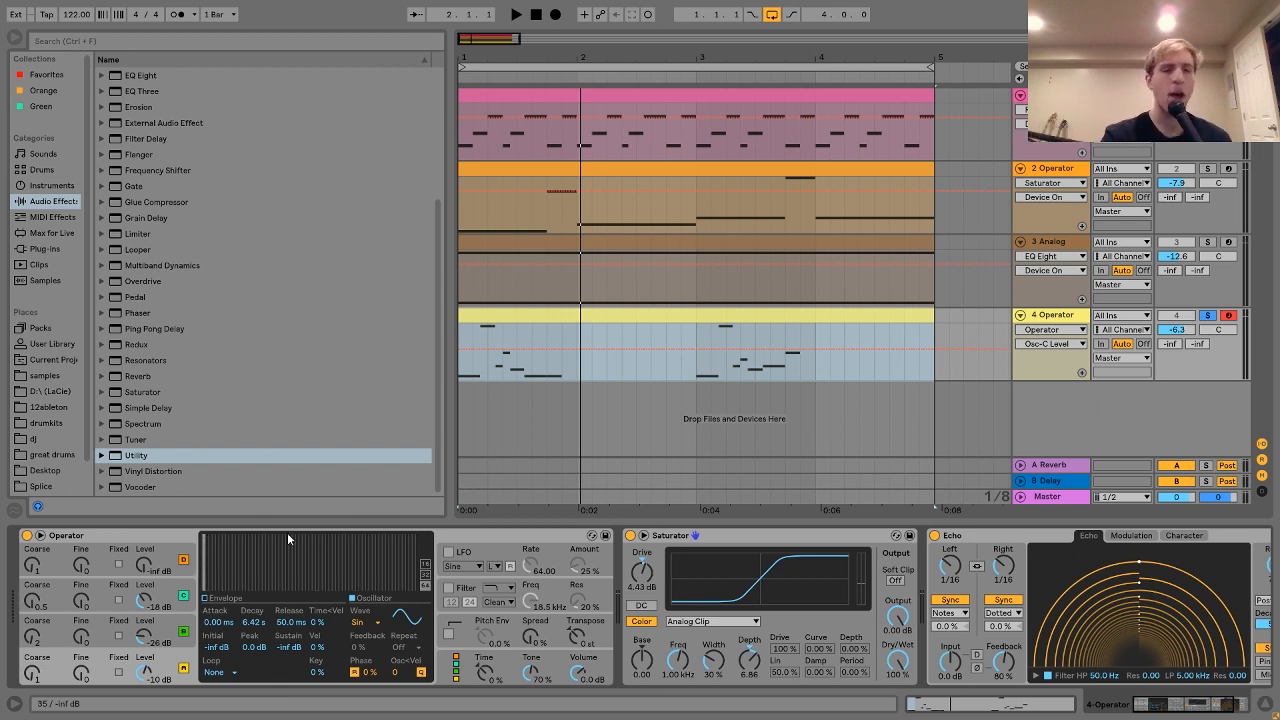
left_click(173, 583)
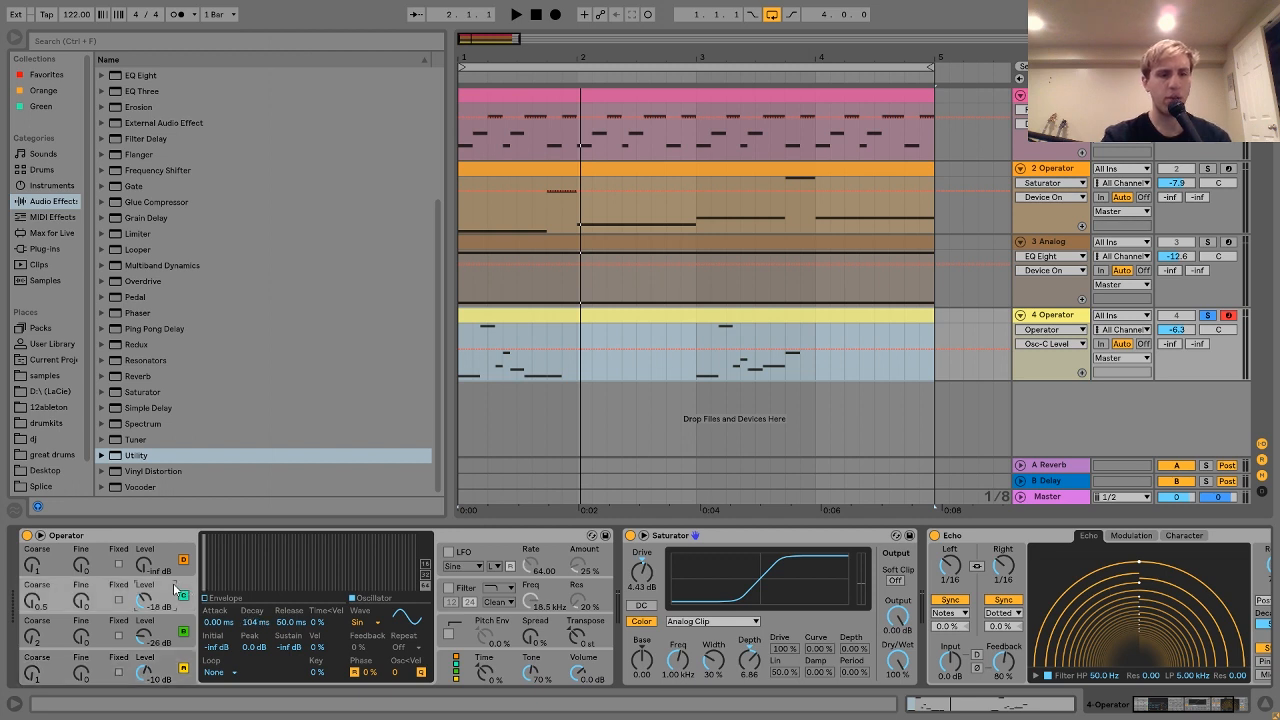
left_click(185, 627)
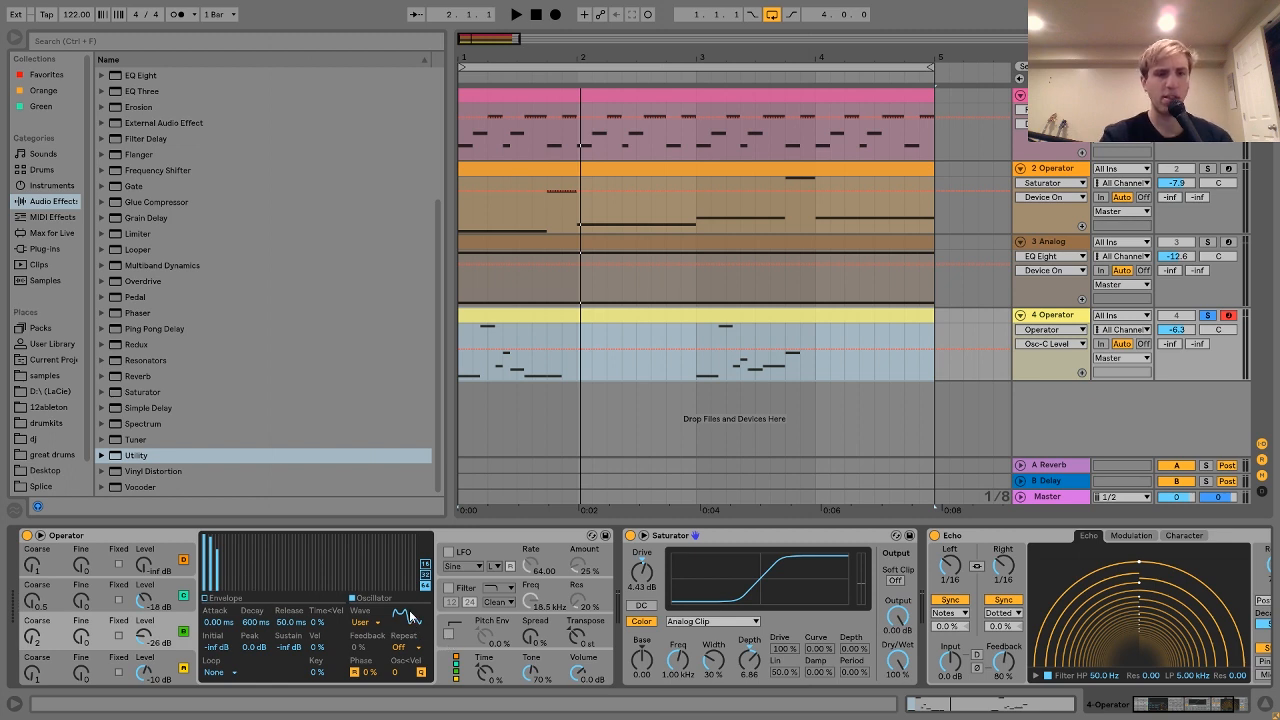
mouse_move(224, 553)
left_mouse_down()
mouse_move(227, 530)
mouse_move(230, 597)
left_mouse_up()
left_click(226, 594)
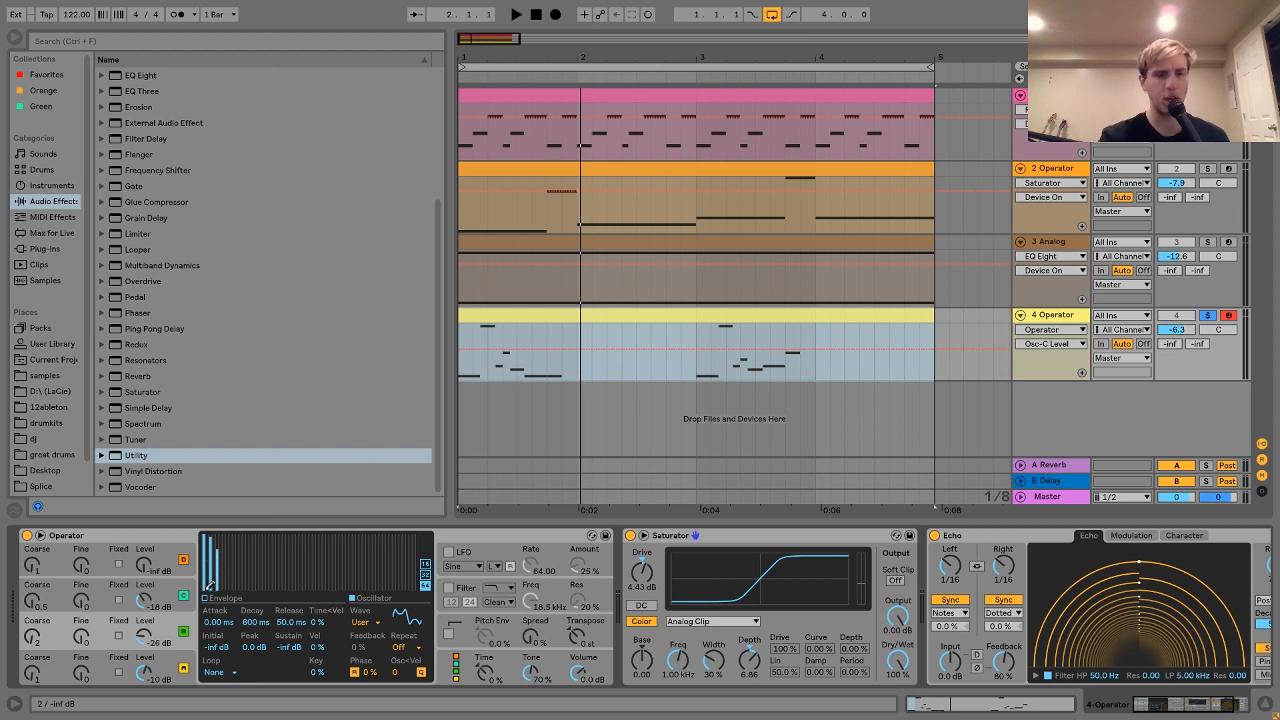
Play the 4 Operator track with oscillator B's User wave, try the Sine wave instead, and undo the change
key("space")
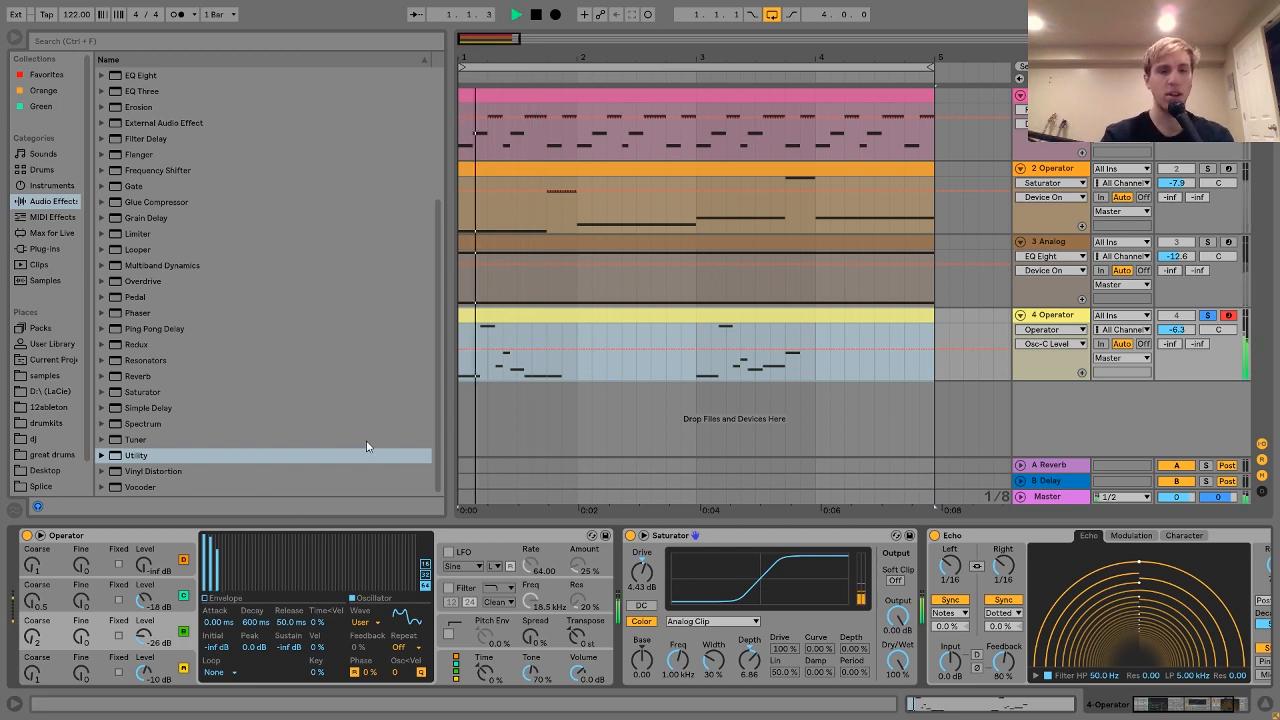
left_click(366, 624)
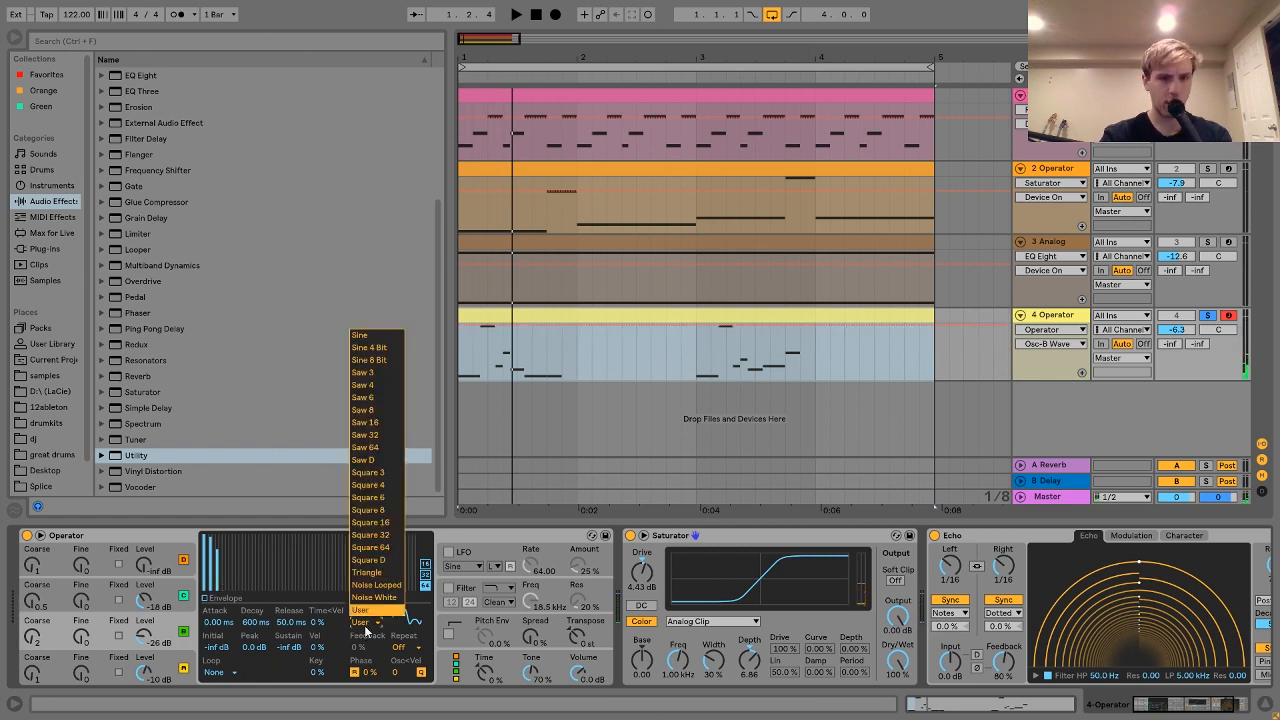
left_click(382, 340)
key("space")
key("space")
key("ctrl+z")
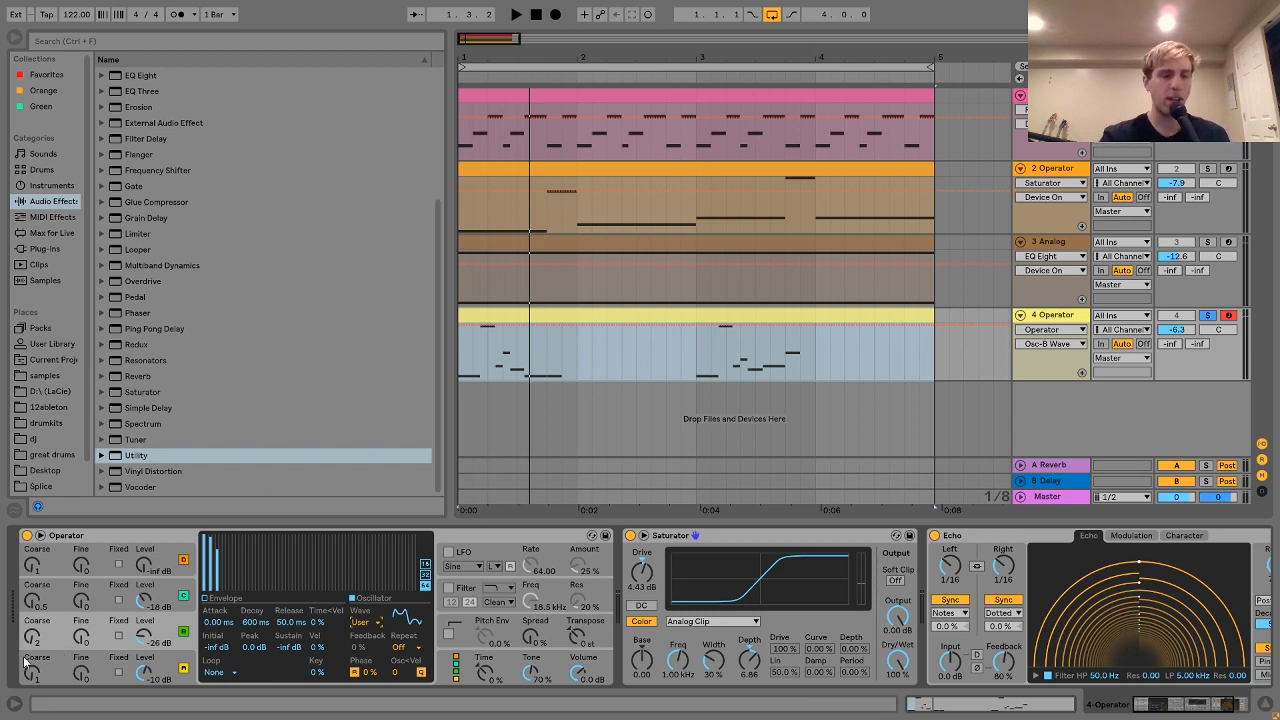
Play the 4 Operator track and show the envelope of oscillator C
left_click(51, 582)
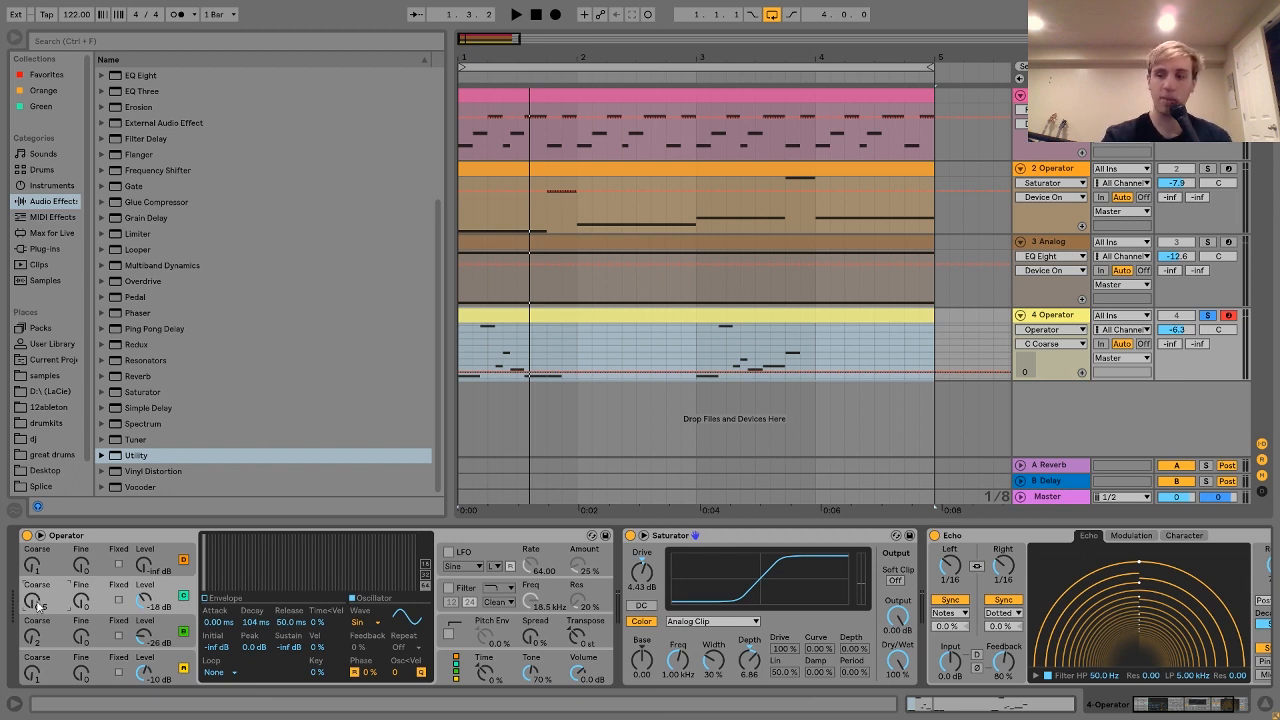
key("space")
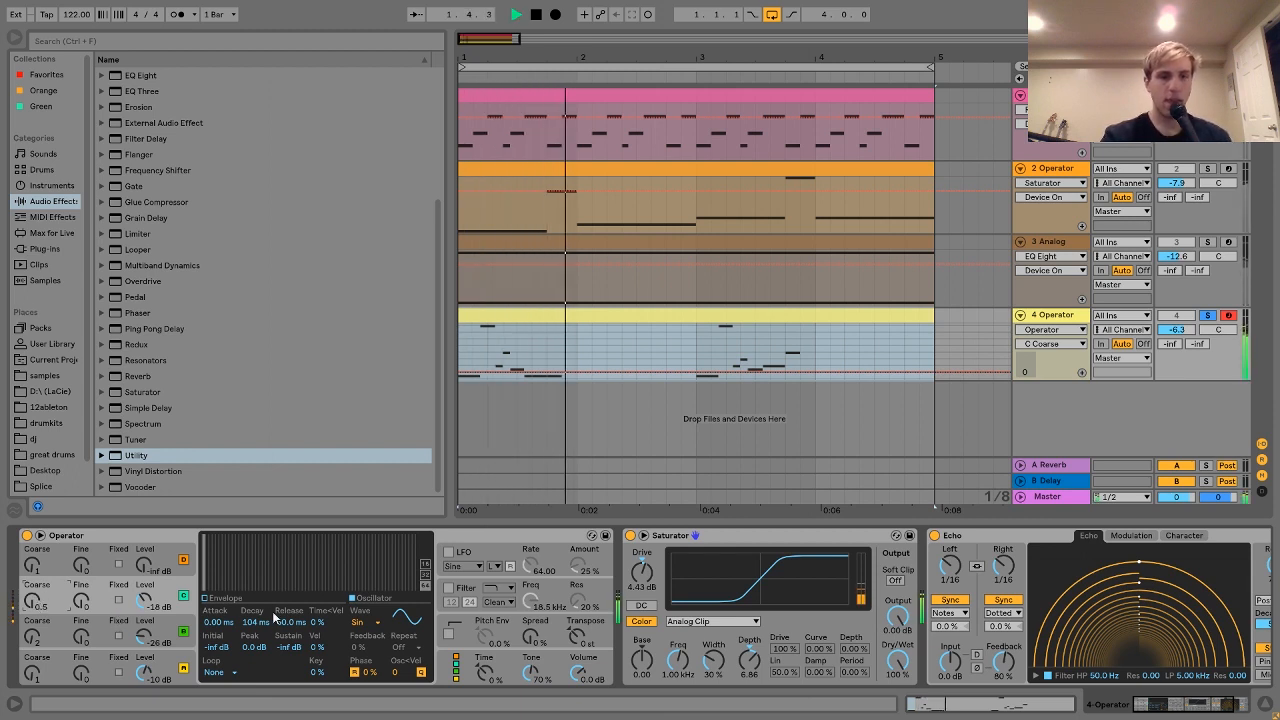
left_click(236, 597)
key("space")
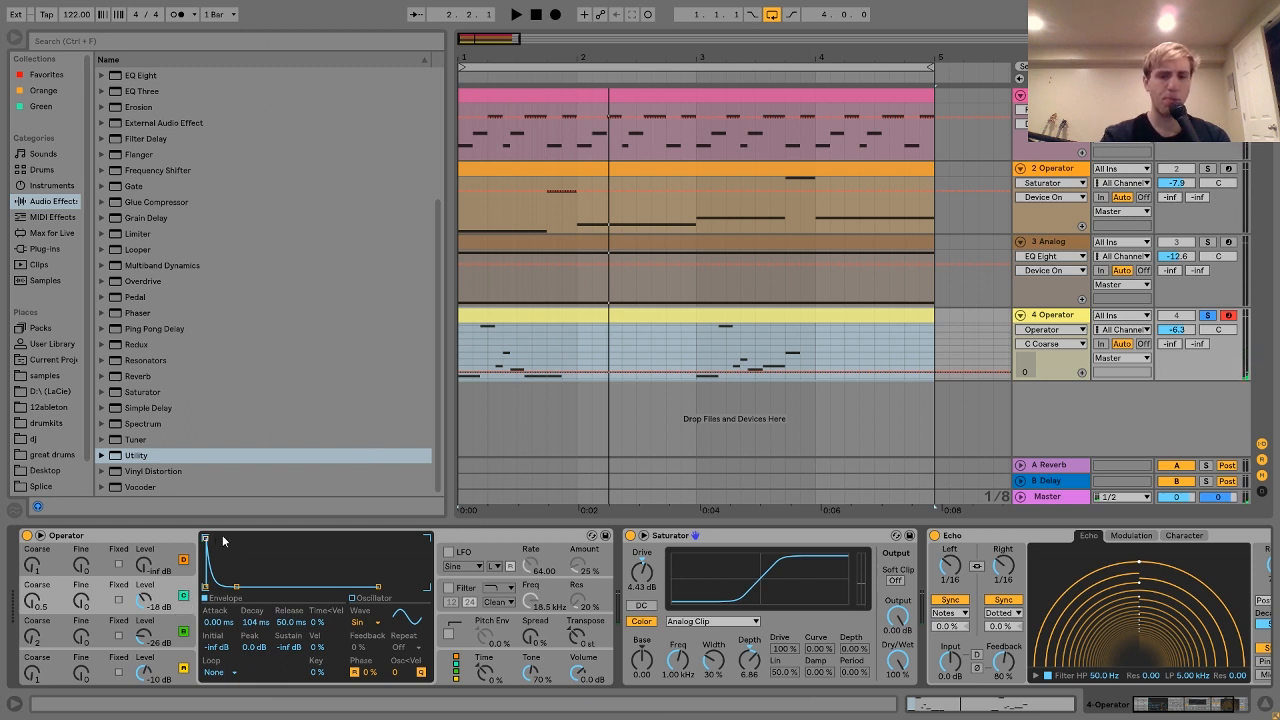
Turn off oscillator C, play the 4 Operator track without it, and turn it back on
left_click(184, 597)
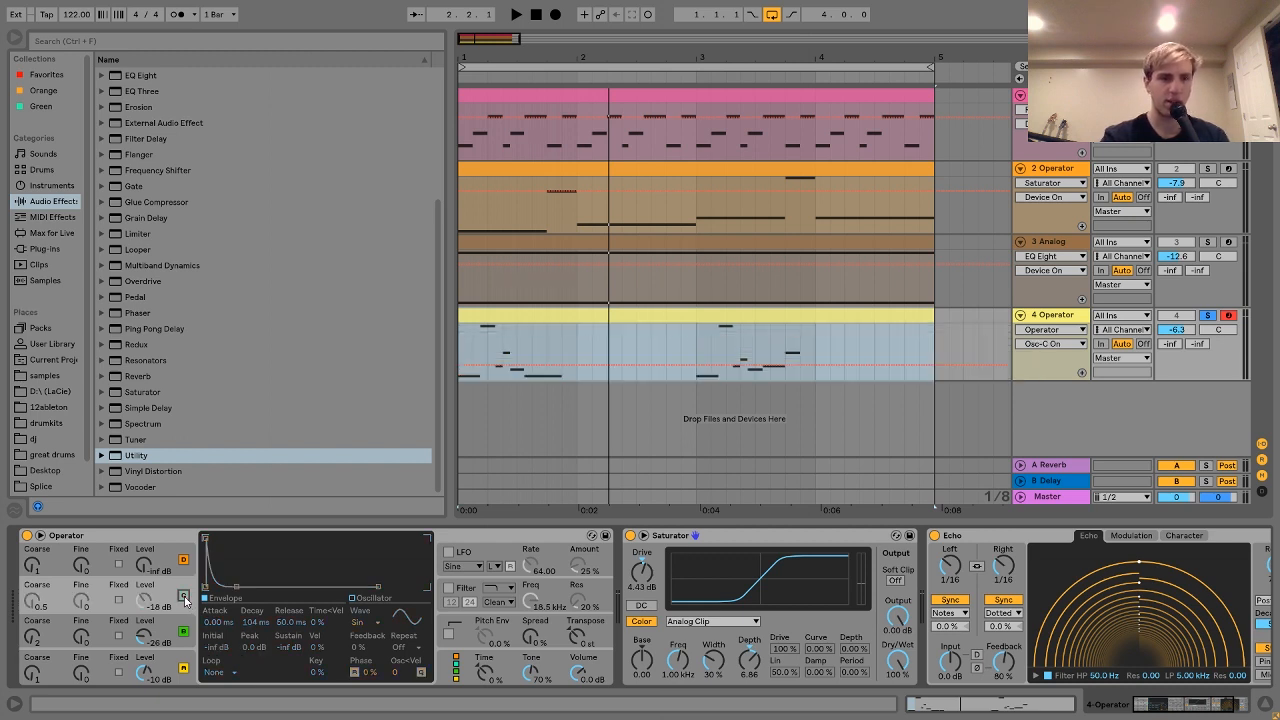
key("space")
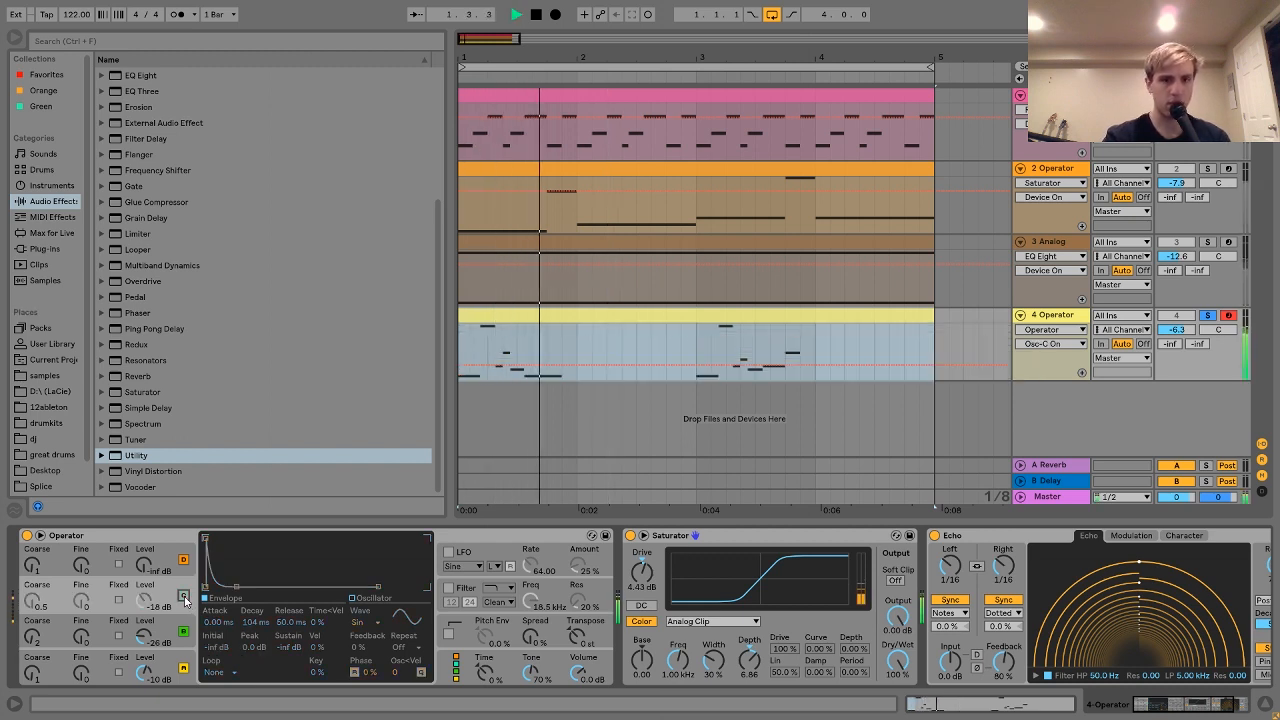
left_click(184, 597)
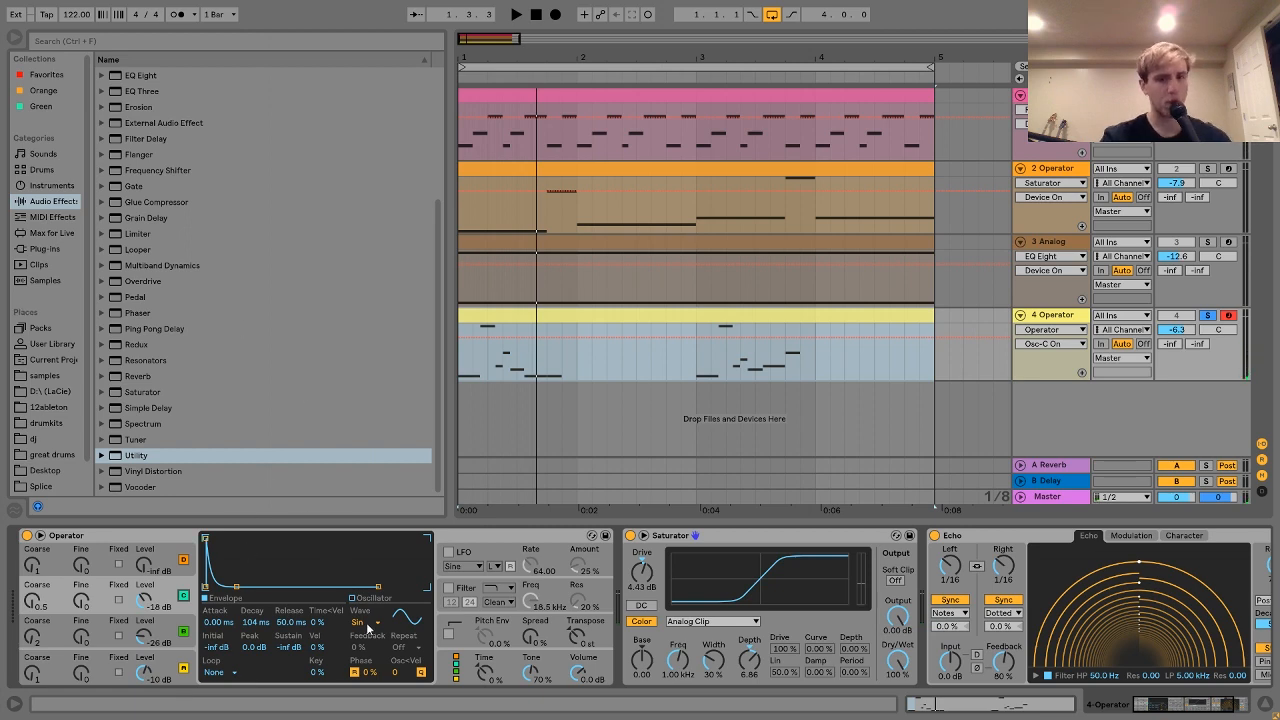
Turn the 4 Operator track's Saturator off and back on to compare the sound
scroll(366, 622, "right", 5)
scroll(368, 626, "left", 5)
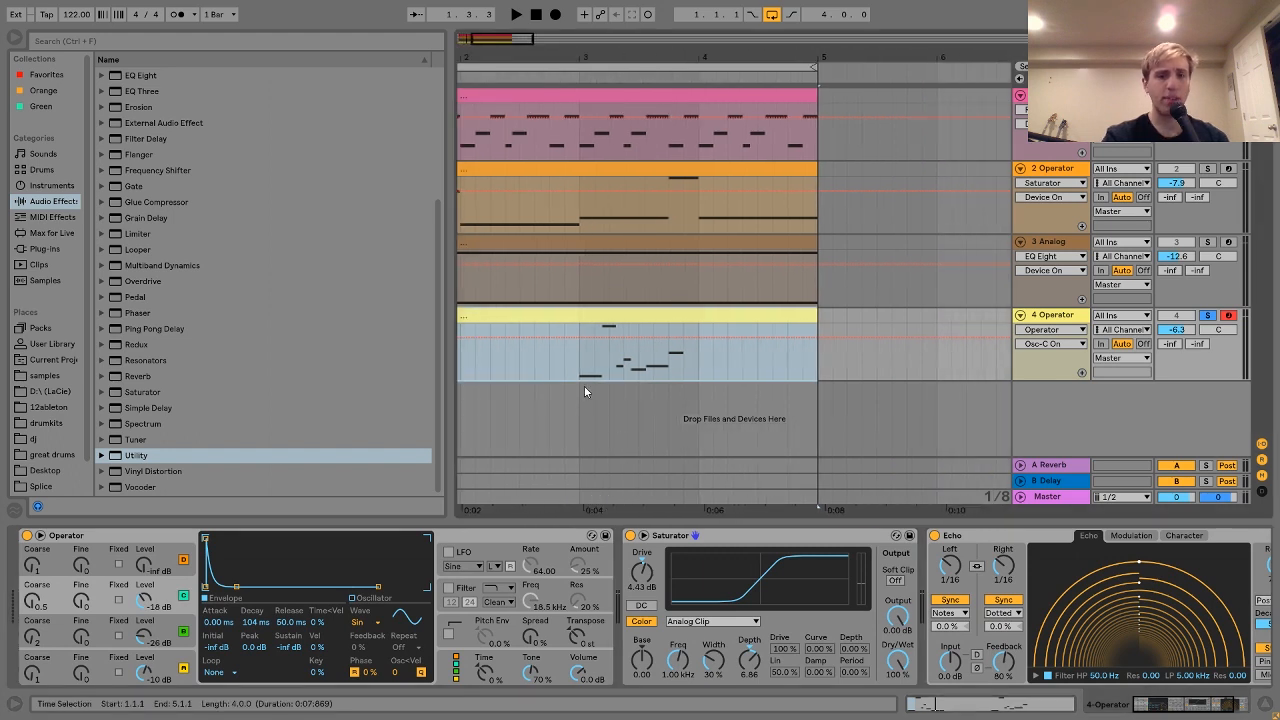
scroll(692, 584, "right", 5)
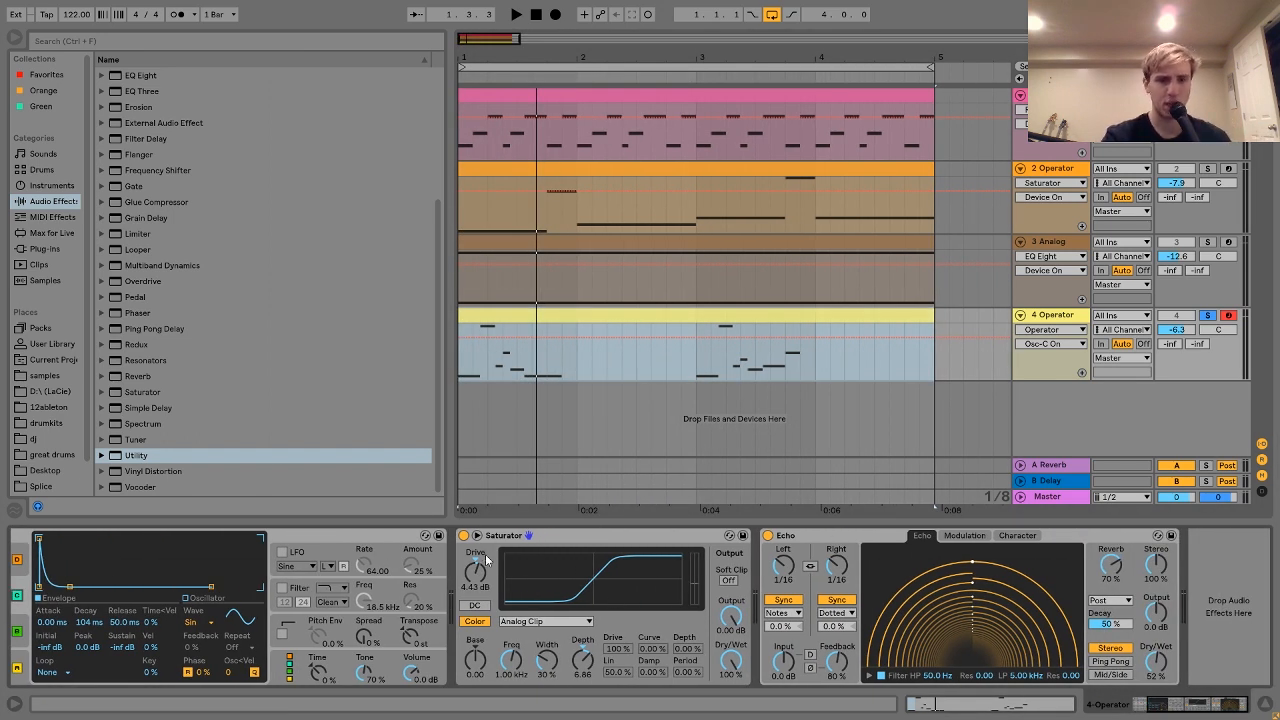
left_click(463, 536)
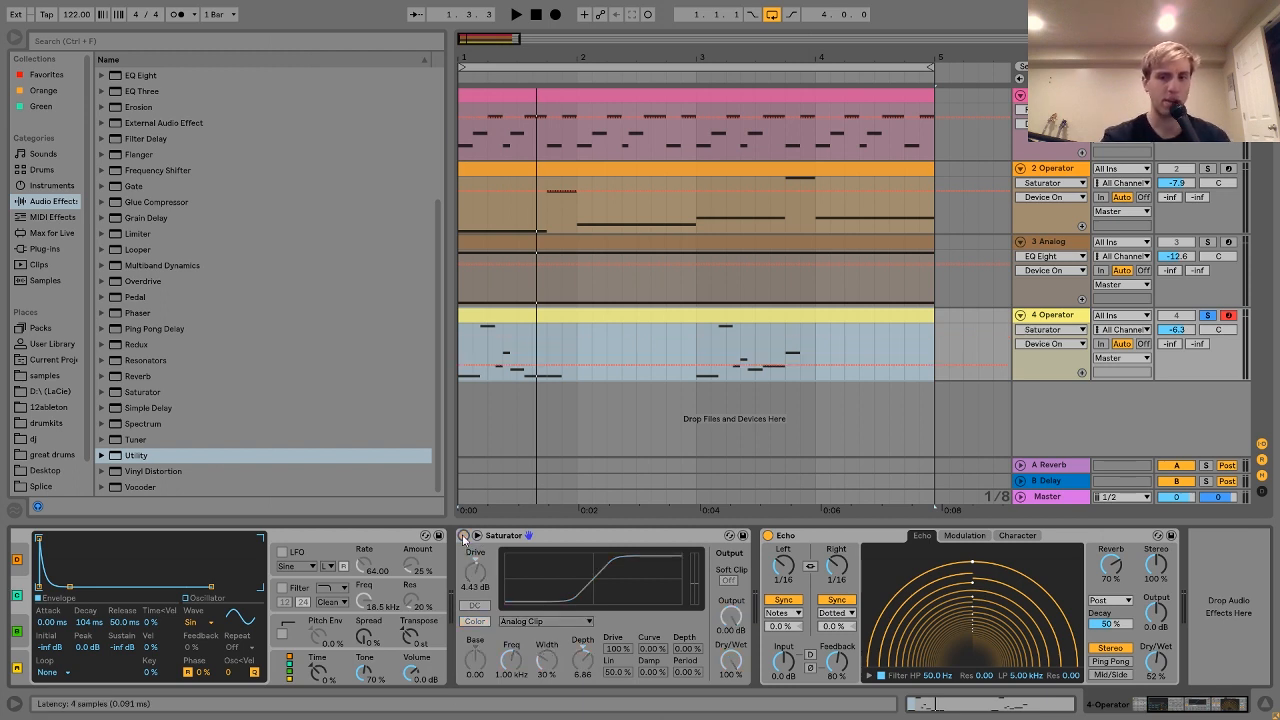
left_click(463, 536)
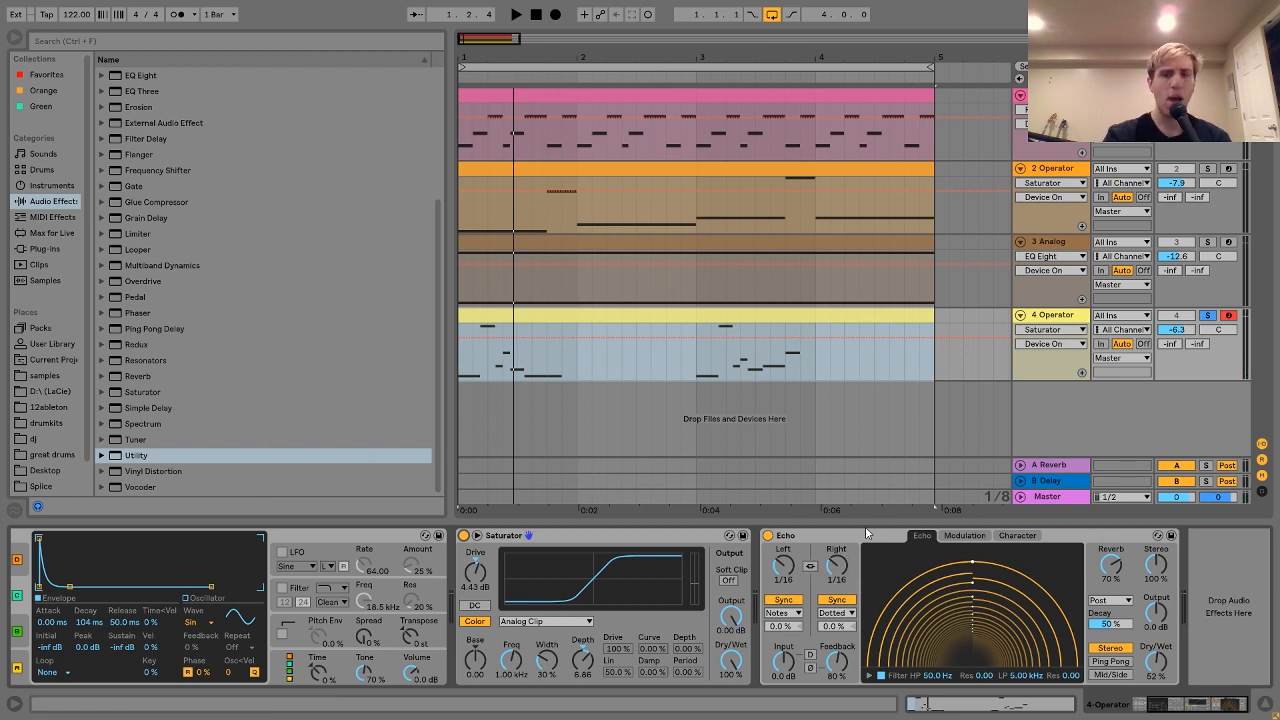
Check the right and left sync modes of the Echo on the 4 Operator track and play the track
left_click(835, 613)
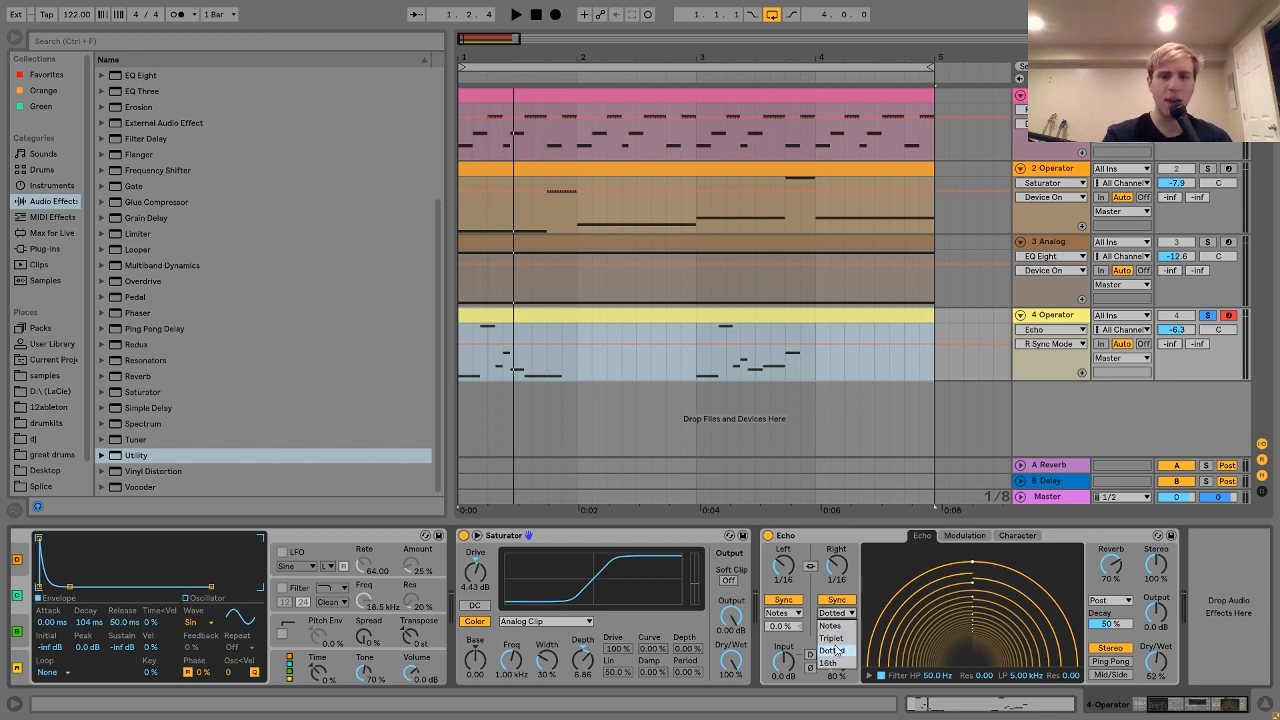
left_click(814, 598)
left_click(789, 612)
left_click(788, 624)
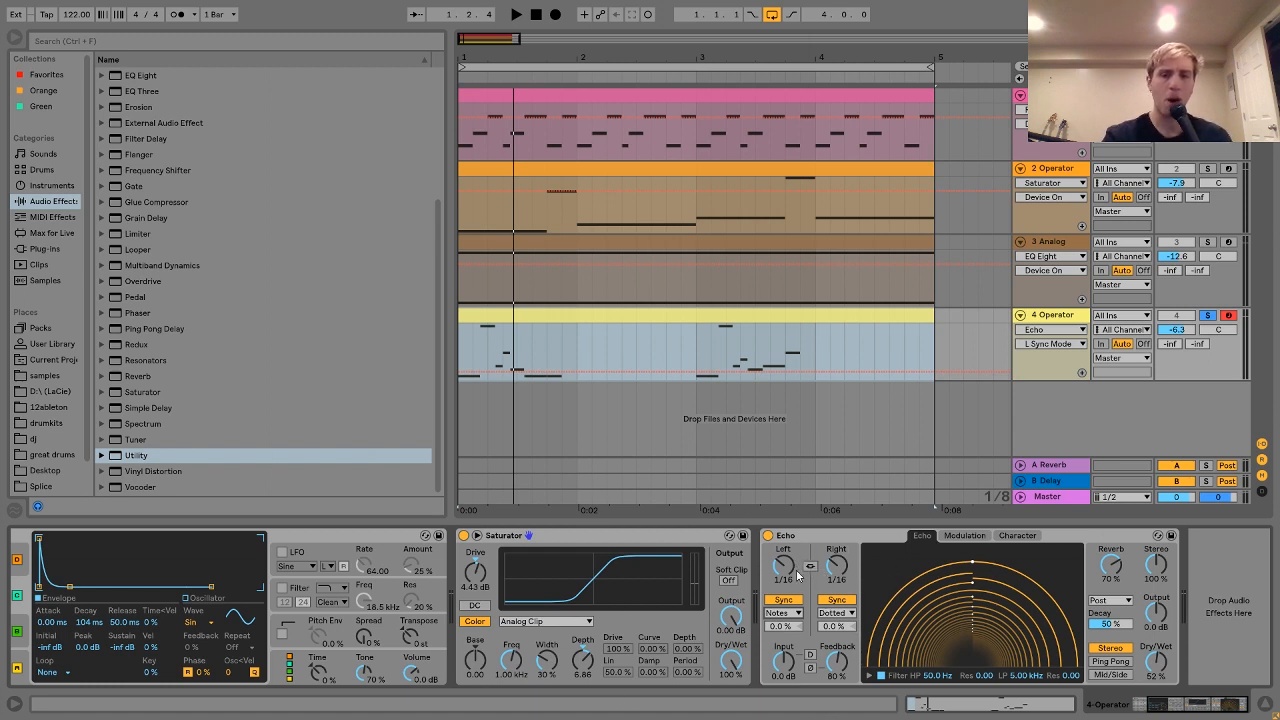
key("space")
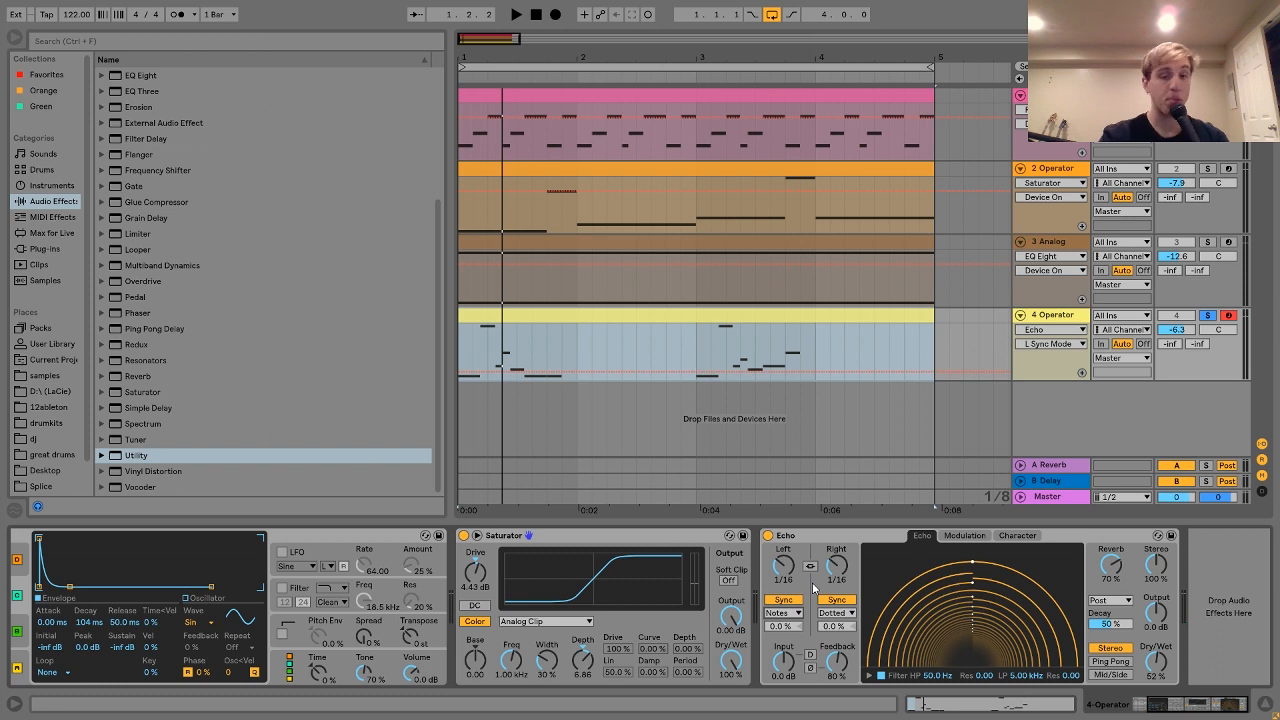
Unsolo the 4 Operator track and select it
left_click(1209, 315)
left_click(1047, 318)
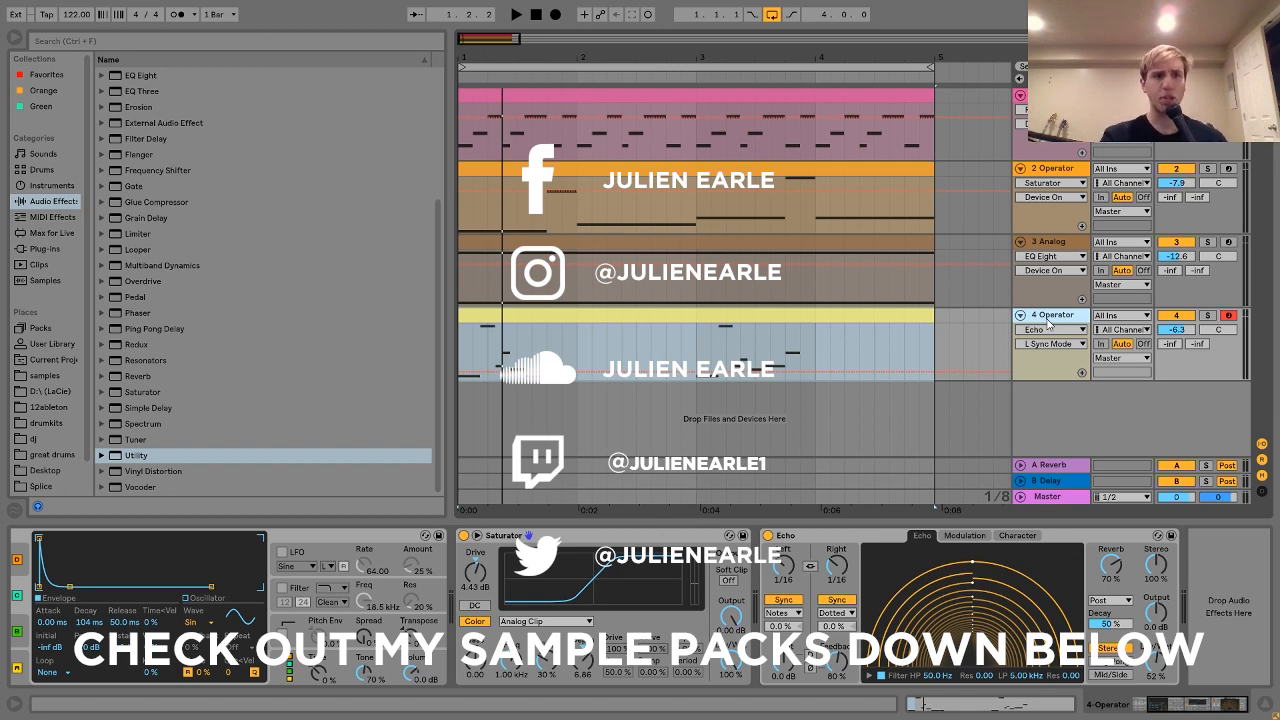